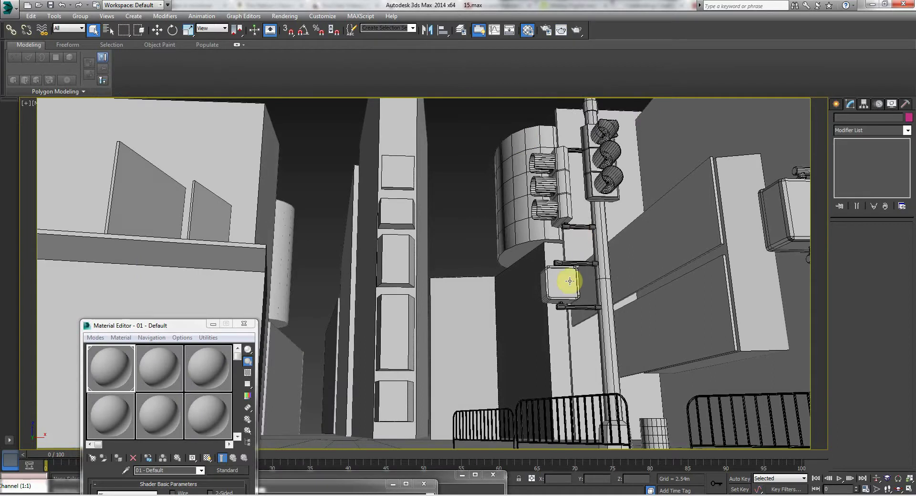
# - Render the street scene with the buildings and traffic light from the perspective view
pyautogui.click(455, 173)
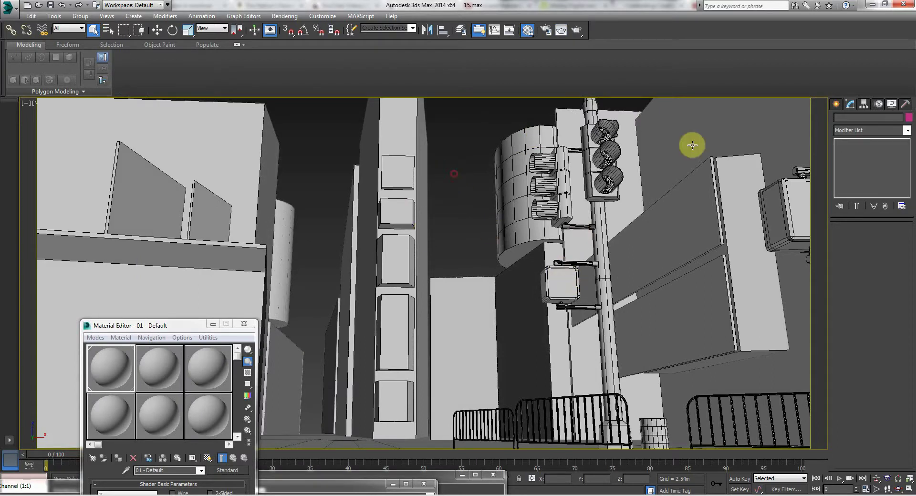
pyautogui.click(499, 164)
pyautogui.click(453, 218)
pyautogui.press('Up')
pyautogui.moveTo(454, 219); pyautogui.dragTo(351, 190)
pyautogui.rightClick(355, 163)
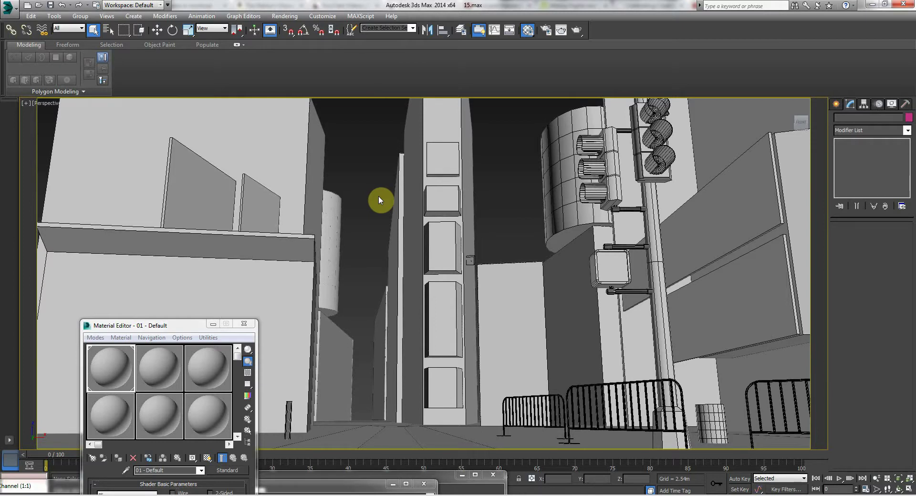
pyautogui.press('Up')
pyautogui.moveTo(379, 177); pyautogui.dragTo(383, 184)
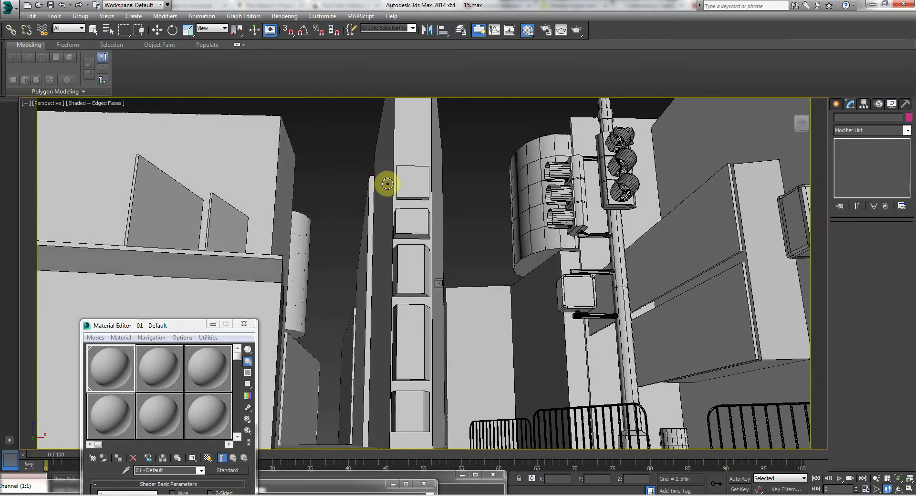
pyautogui.moveTo(393, 183); pyautogui.dragTo(386, 182)
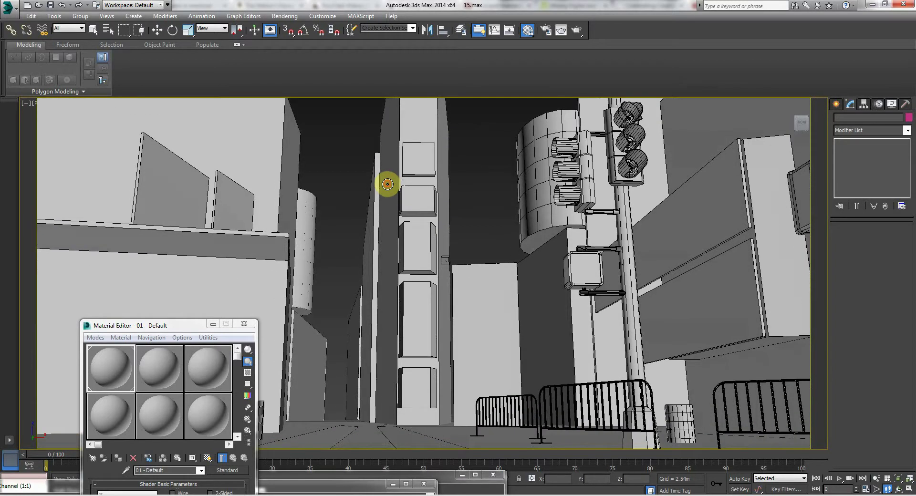
pyautogui.click(289, 17)
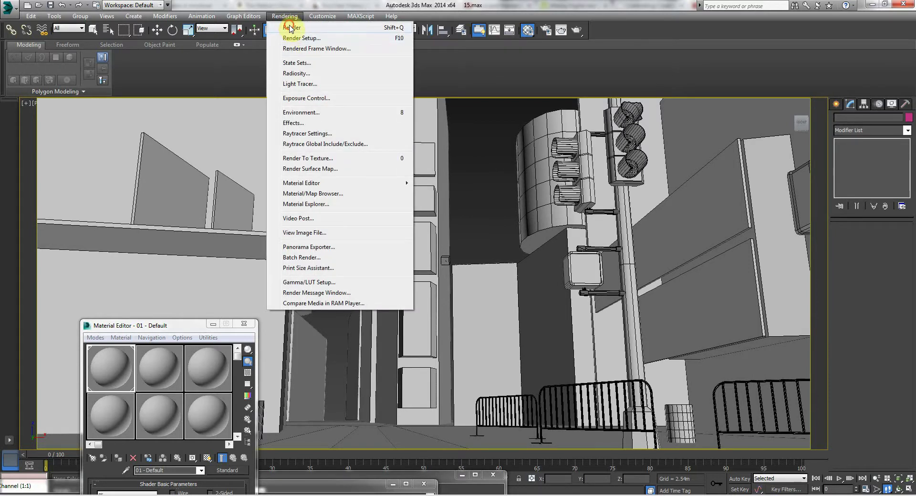
pyautogui.click(291, 26)
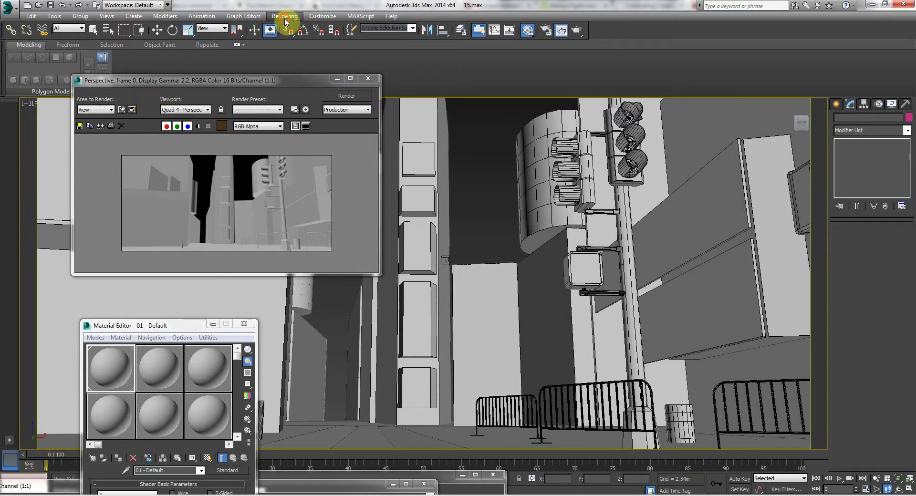
# - Open the Render Setup dialog and enlarge it to show more of the common parameters
pyautogui.click(285, 16)
pyautogui.click(280, 18)
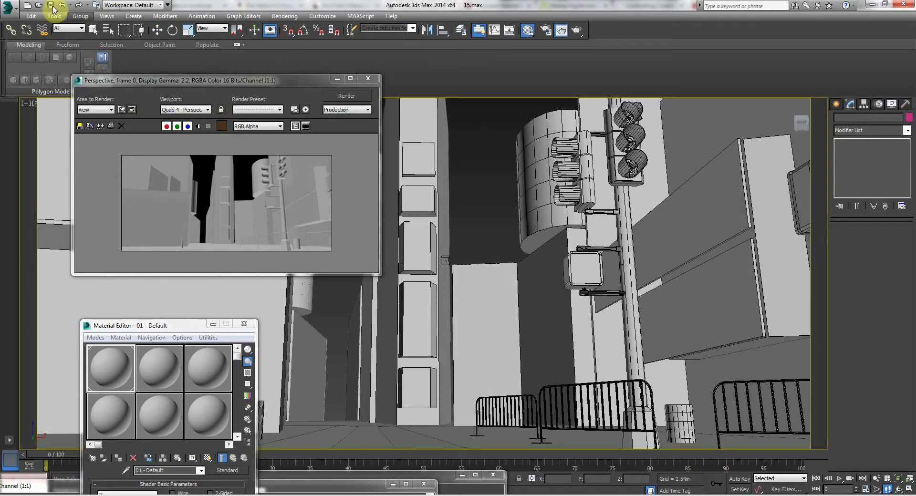
pyautogui.click(281, 18)
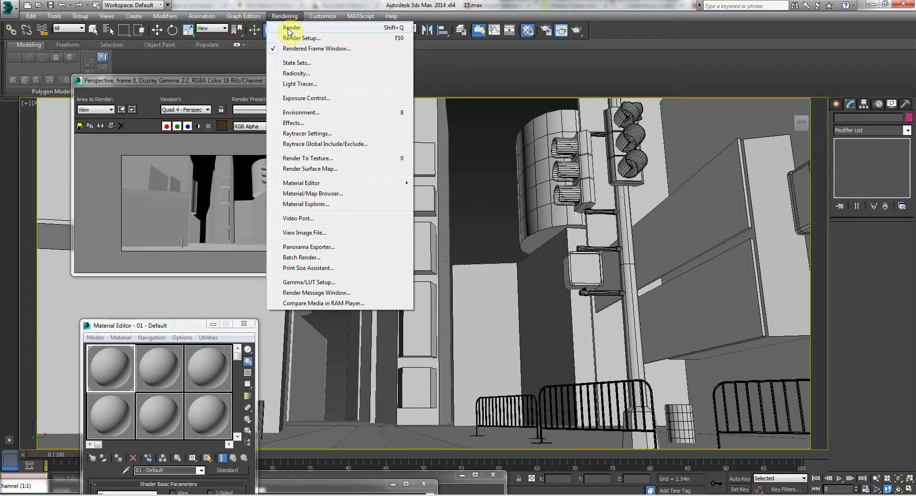
pyautogui.click(290, 38)
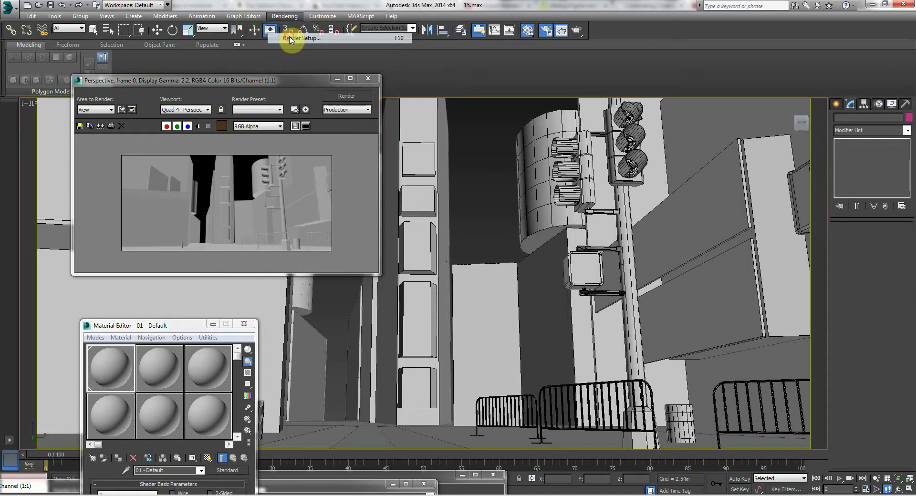
pyautogui.moveTo(225, 148); pyautogui.dragTo(360, 93)
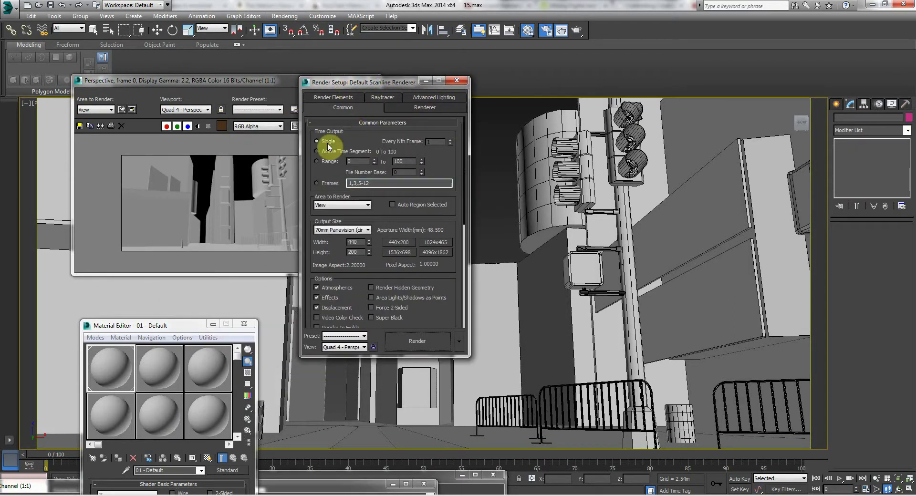
pyautogui.moveTo(467, 356); pyautogui.dragTo(500, 458)
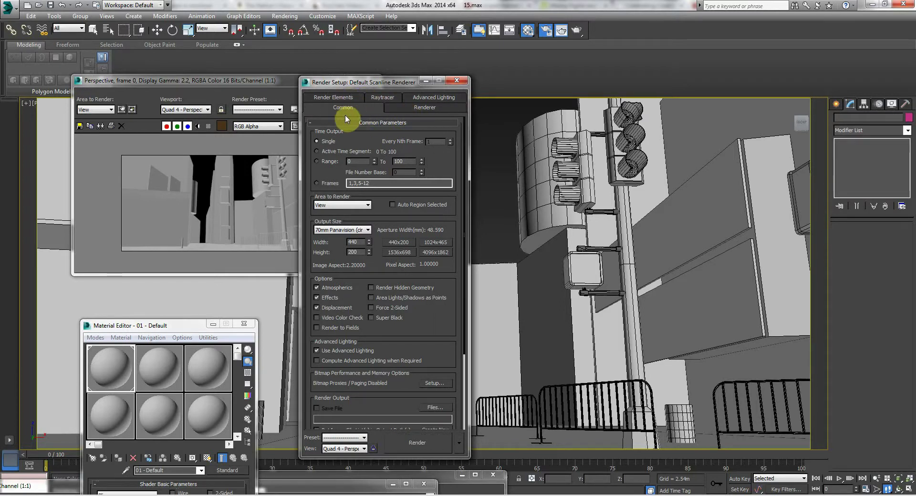
# - Assign NVIDIA mental ray as the production renderer in the render setup
pyautogui.click(340, 98)
pyautogui.click(332, 100)
pyautogui.moveTo(313, 351); pyautogui.dragTo(316, 221)
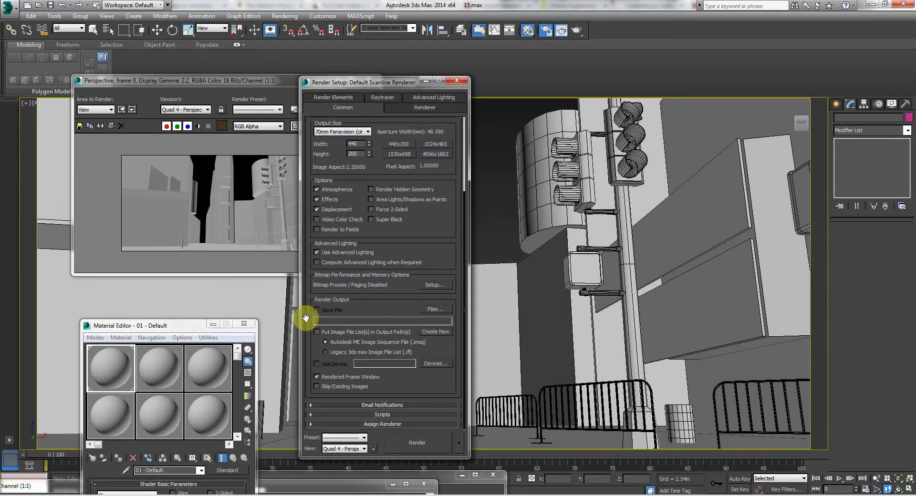
pyautogui.click(313, 425)
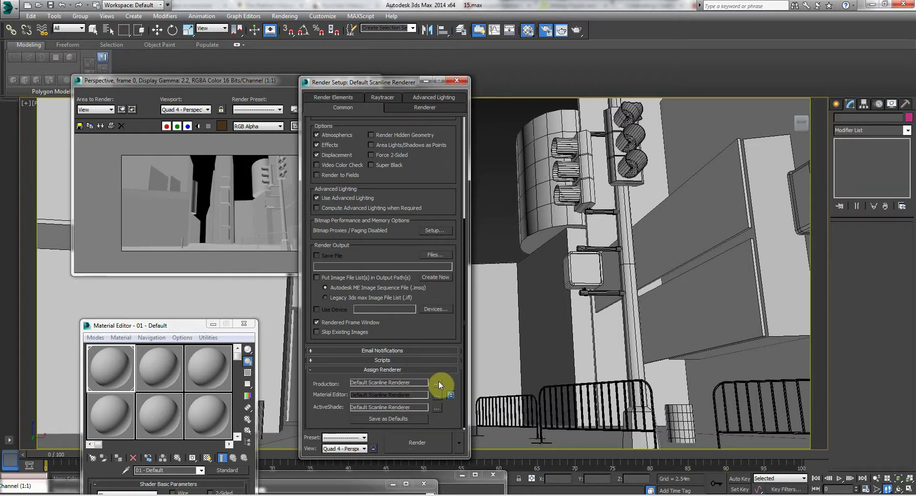
pyautogui.click(438, 384)
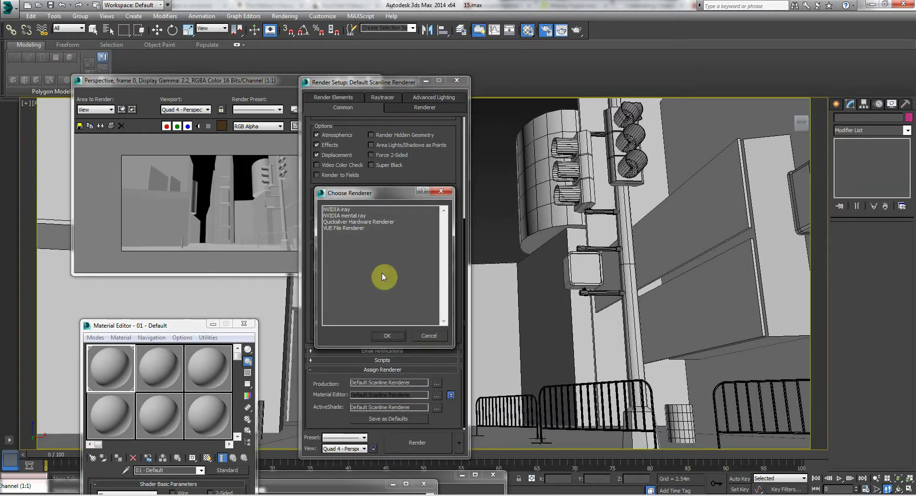
pyautogui.click(347, 215)
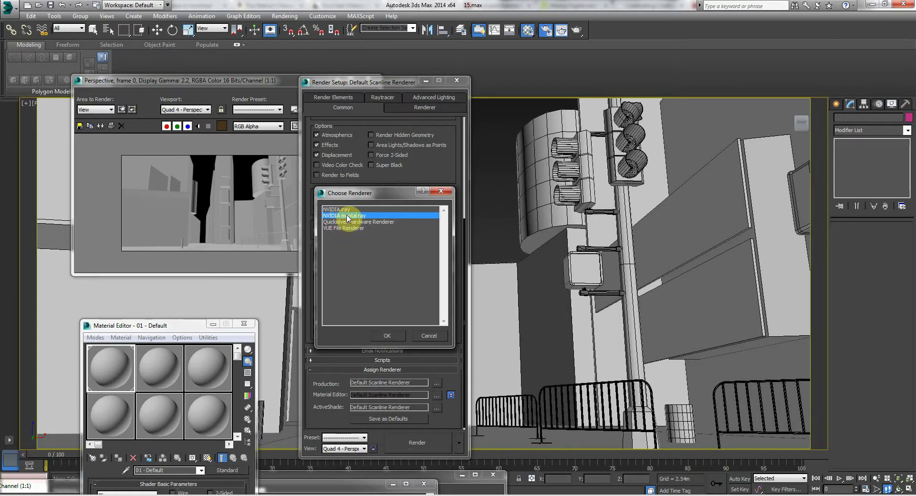
pyautogui.click(387, 336)
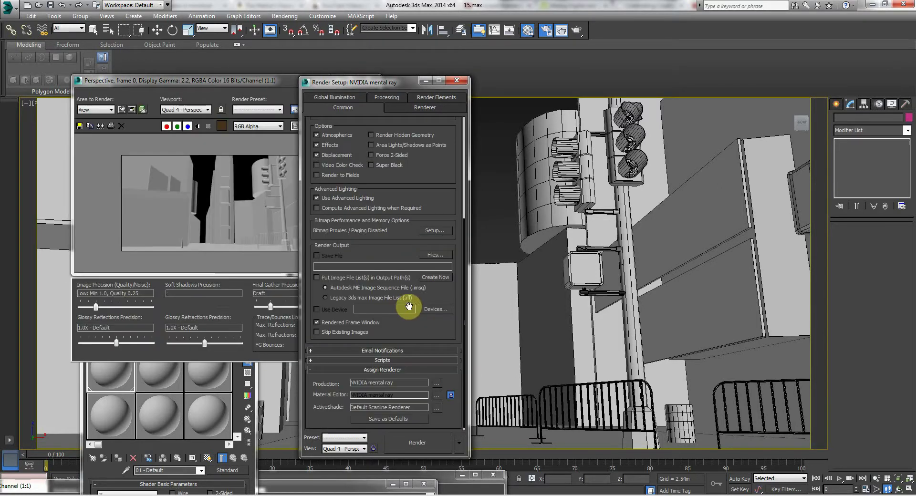
# - Move the rendered frame window and the Render Setup dialog aside to clear the viewport
pyautogui.moveTo(387, 83); pyautogui.dragTo(516, 79)
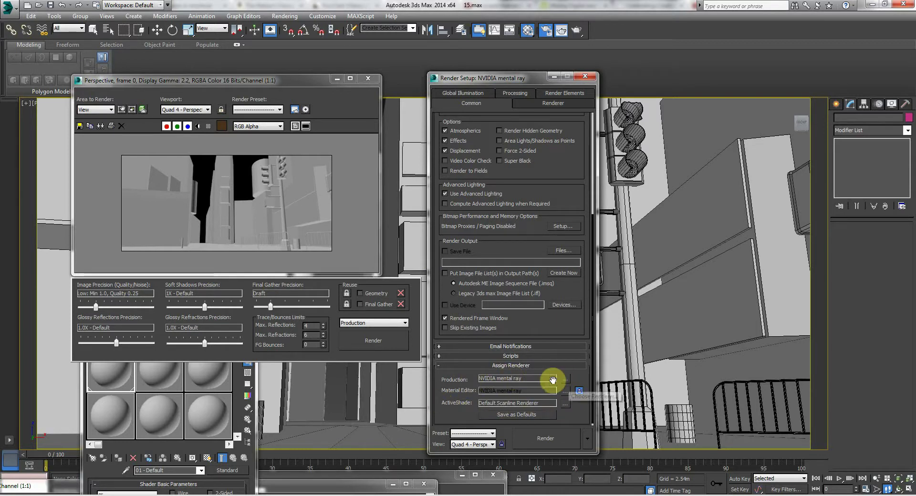
pyautogui.moveTo(446, 390); pyautogui.dragTo(432, 459)
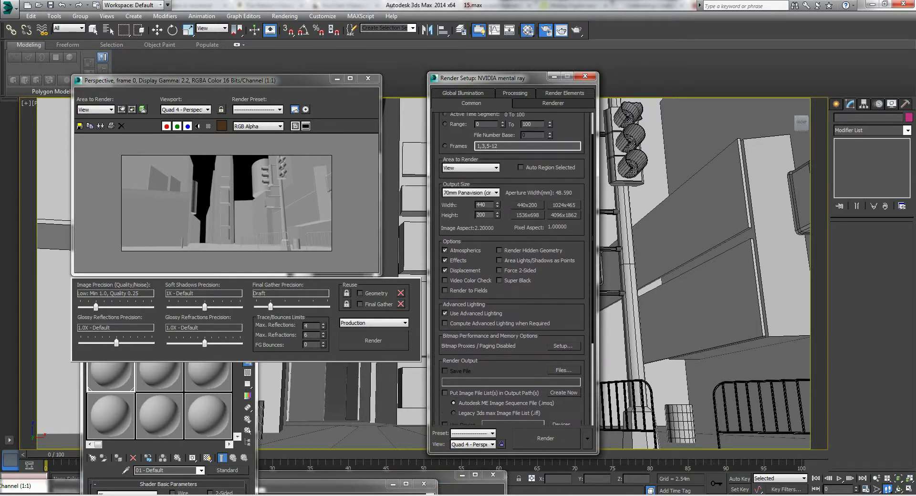
pyautogui.moveTo(444, 137); pyautogui.dragTo(442, 199)
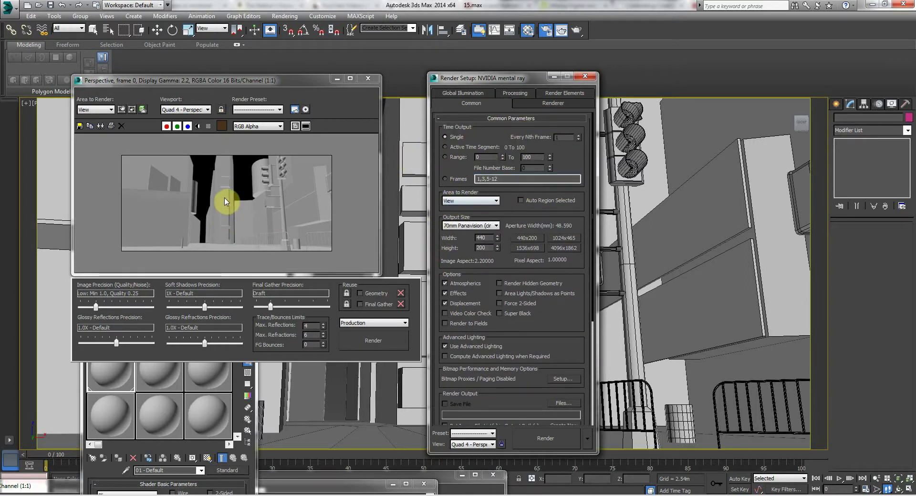
pyautogui.moveTo(300, 82); pyautogui.dragTo(255, 381)
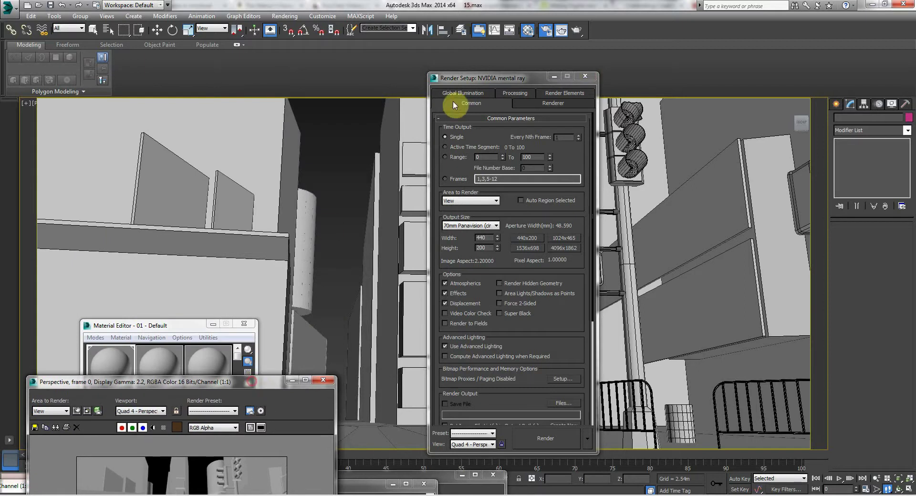
pyautogui.moveTo(480, 81); pyautogui.dragTo(348, 428)
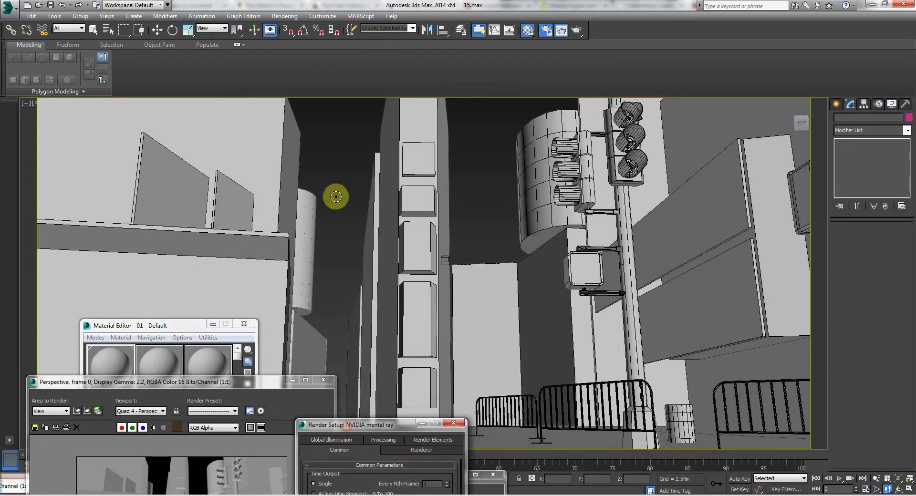
pyautogui.click(323, 141)
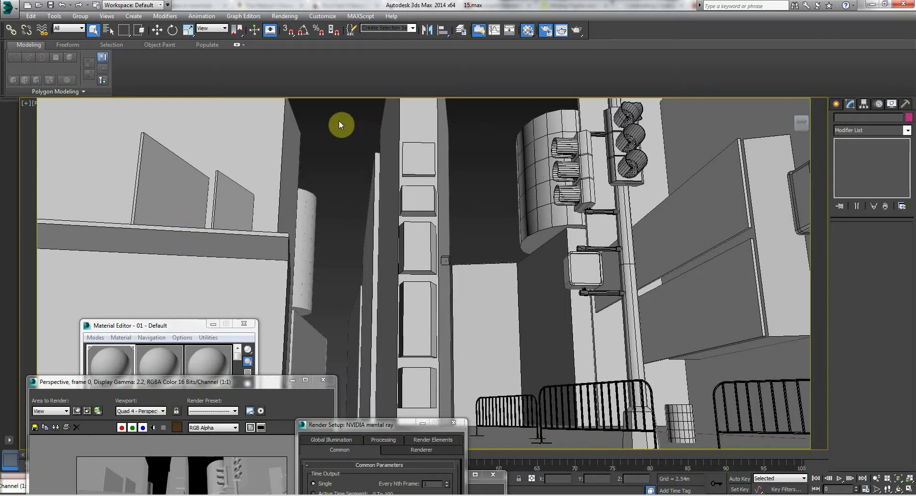
pyautogui.moveTo(375, 425); pyautogui.dragTo(223, 450)
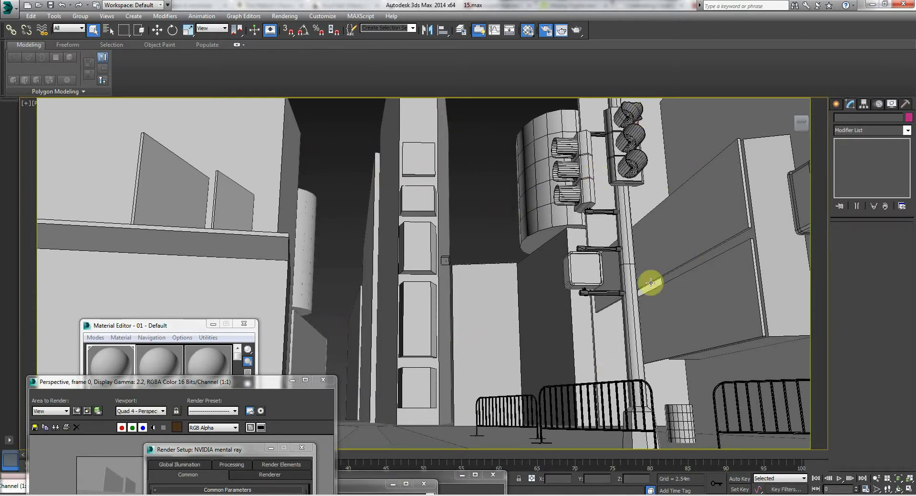
# - Bring the Render Setup dialog back into view and enable Photon Mapping (GI) in the Global Illumination settings
pyautogui.moveTo(239, 451); pyautogui.dragTo(326, 92)
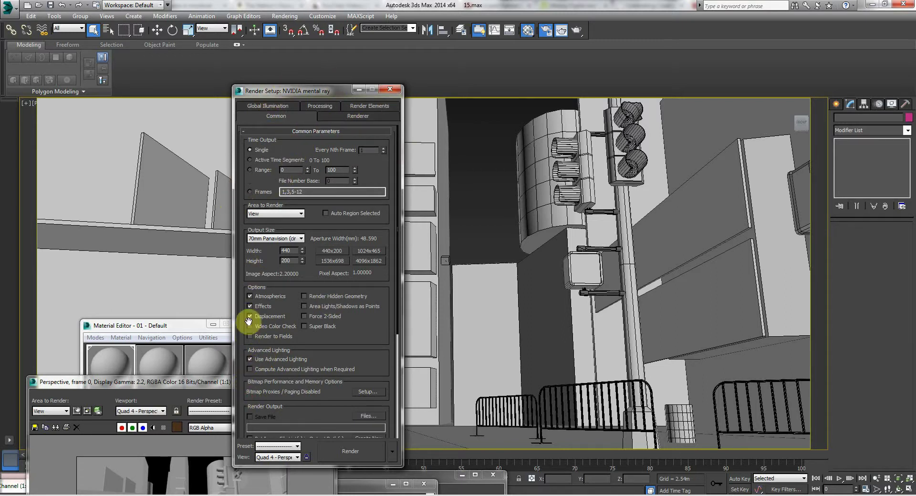
pyautogui.moveTo(242, 365)
pyautogui.mouseDown()
pyautogui.moveTo(245, 178)
pyautogui.moveTo(250, 368)
pyautogui.mouseUp()
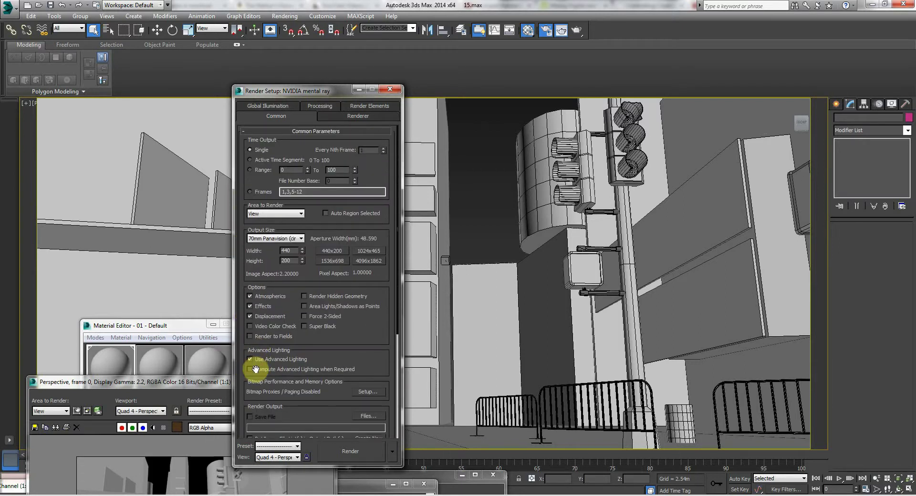
pyautogui.click(273, 105)
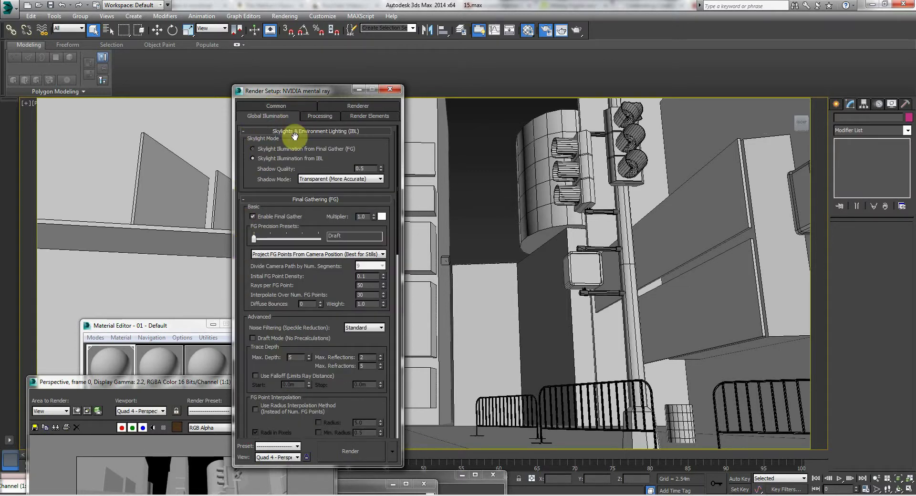
pyautogui.moveTo(245, 289); pyautogui.dragTo(251, 316)
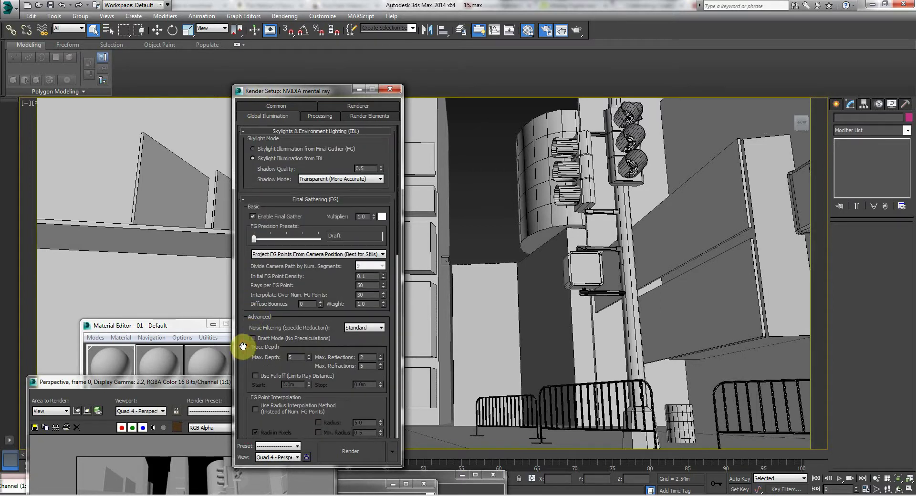
pyautogui.moveTo(244, 266); pyautogui.dragTo(242, 278)
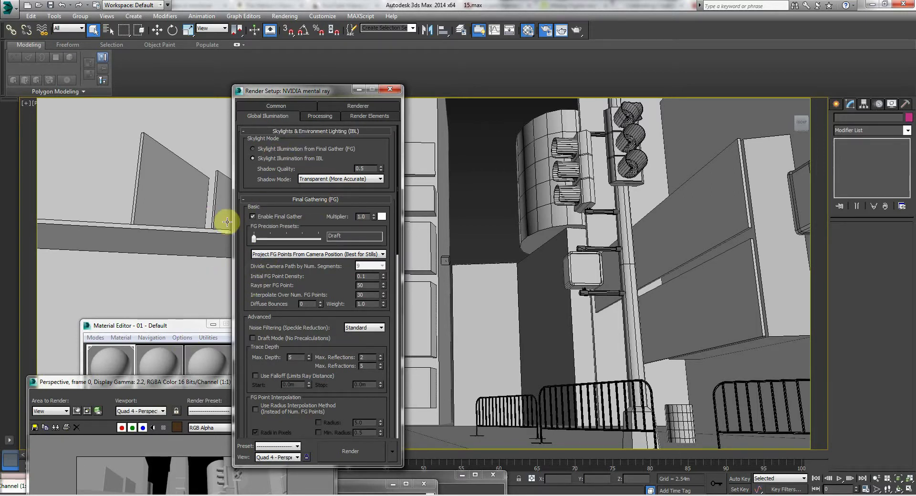
pyautogui.moveTo(239, 231); pyautogui.dragTo(243, 179)
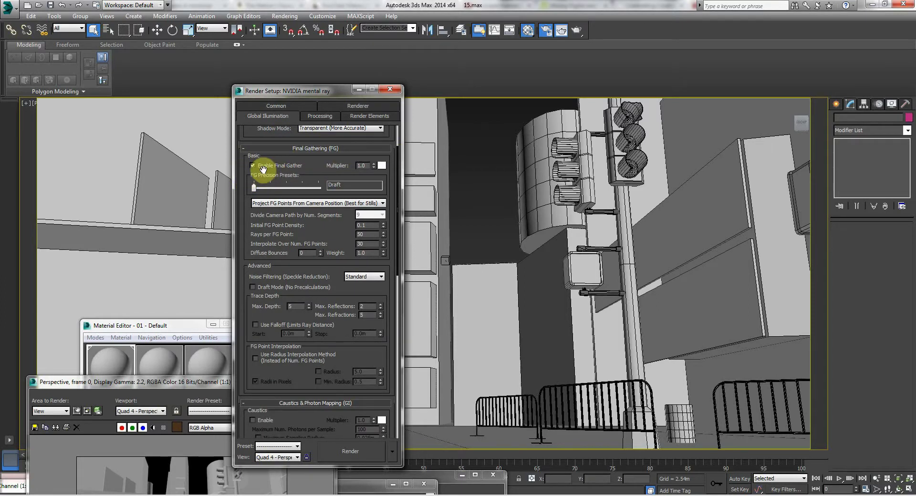
pyautogui.moveTo(246, 245); pyautogui.dragTo(246, 108)
pyautogui.moveTo(239, 314); pyautogui.dragTo(239, 263)
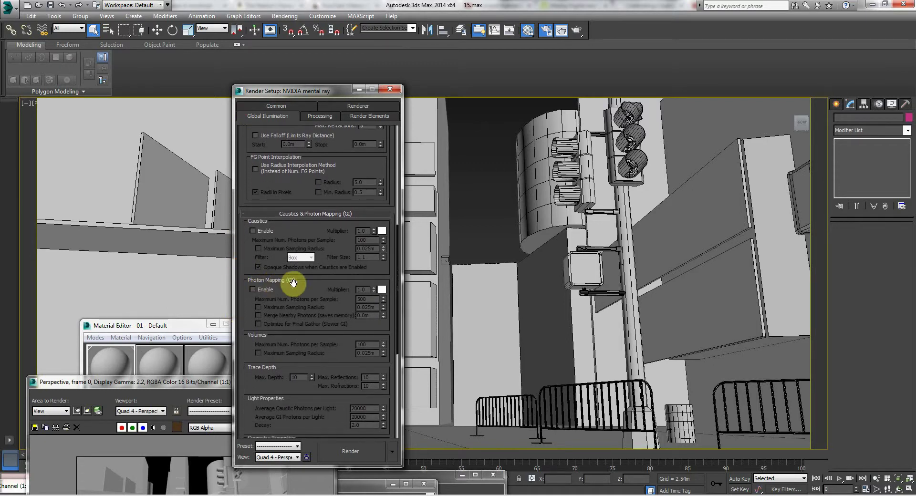
pyautogui.click(260, 290)
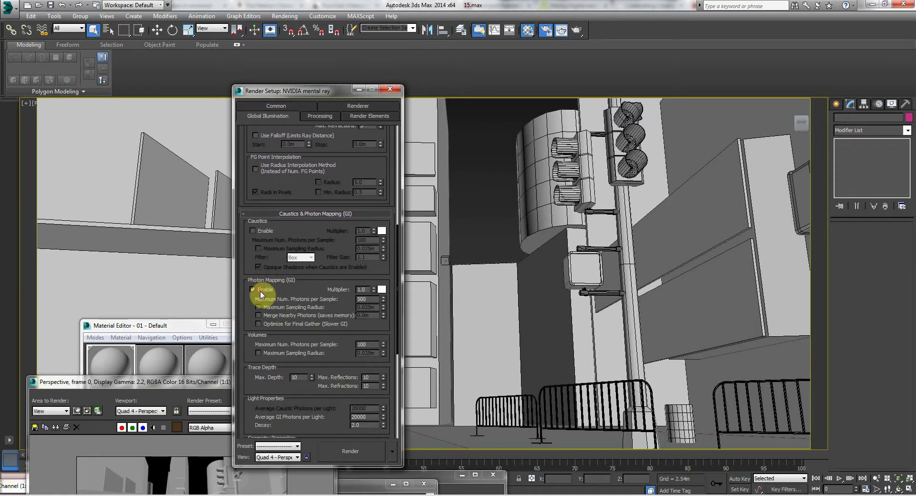
pyautogui.moveTo(248, 254); pyautogui.dragTo(262, 360)
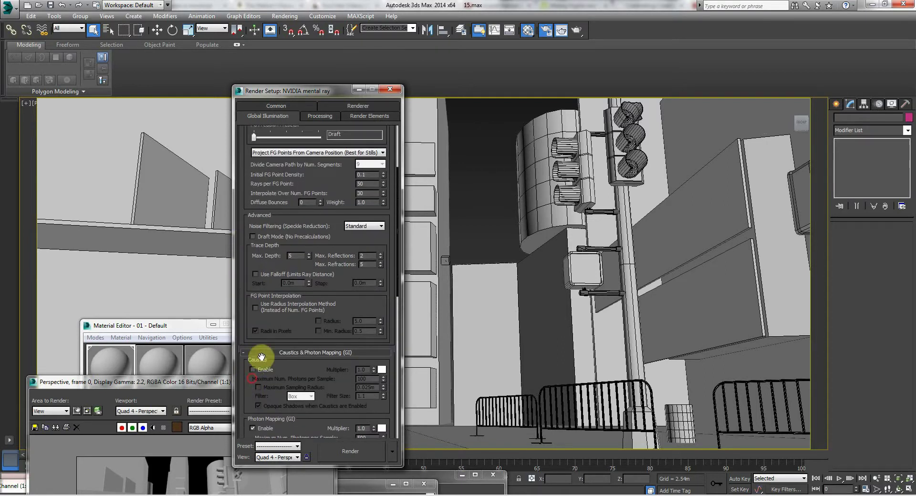
pyautogui.moveTo(250, 180); pyautogui.dragTo(236, 340)
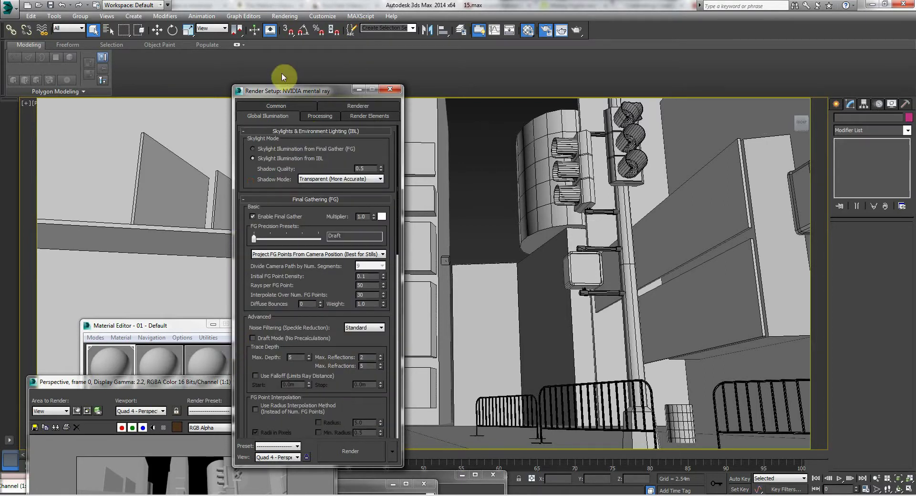
# - Reopen the rendered frame window, set FG Bounces to 2, and move the window clear of the render settings
pyautogui.click(284, 16)
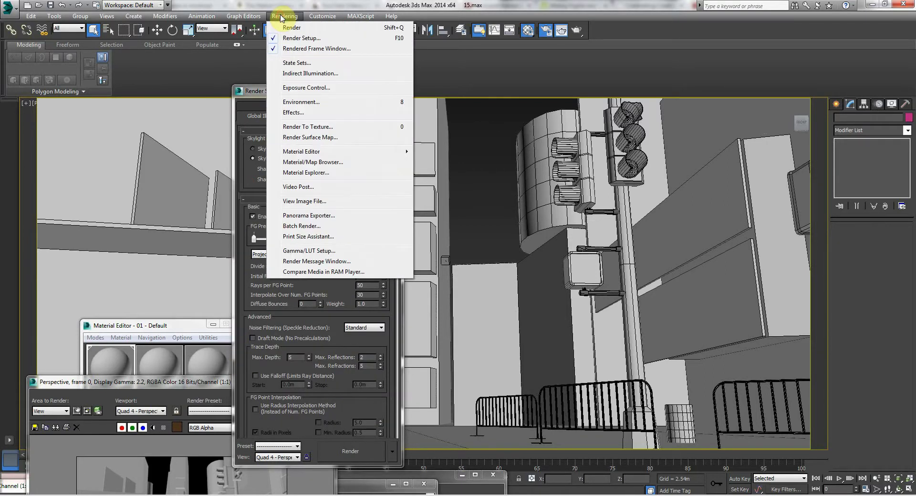
pyautogui.click(291, 49)
pyautogui.click(285, 16)
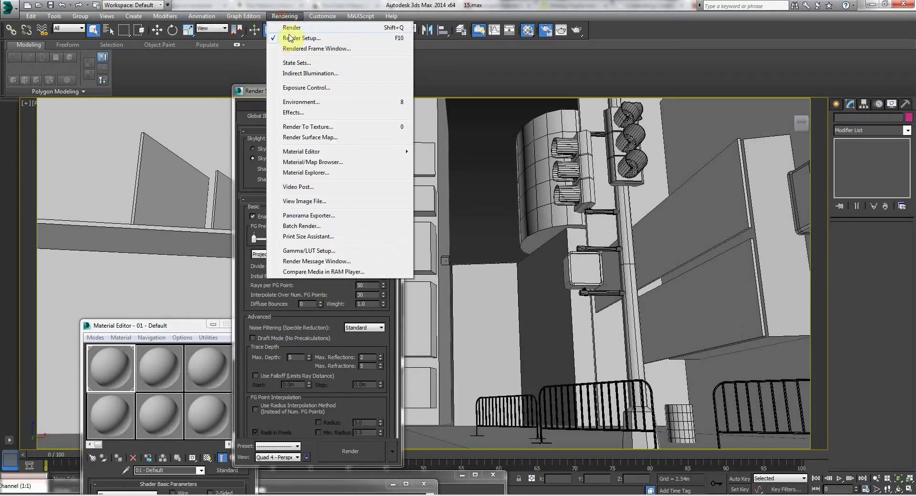
pyautogui.click(317, 49)
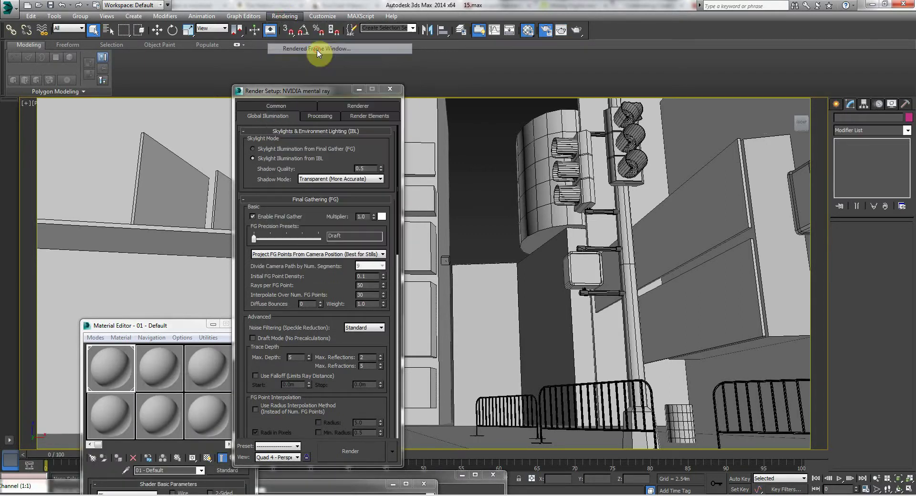
pyautogui.moveTo(159, 383); pyautogui.dragTo(190, 119)
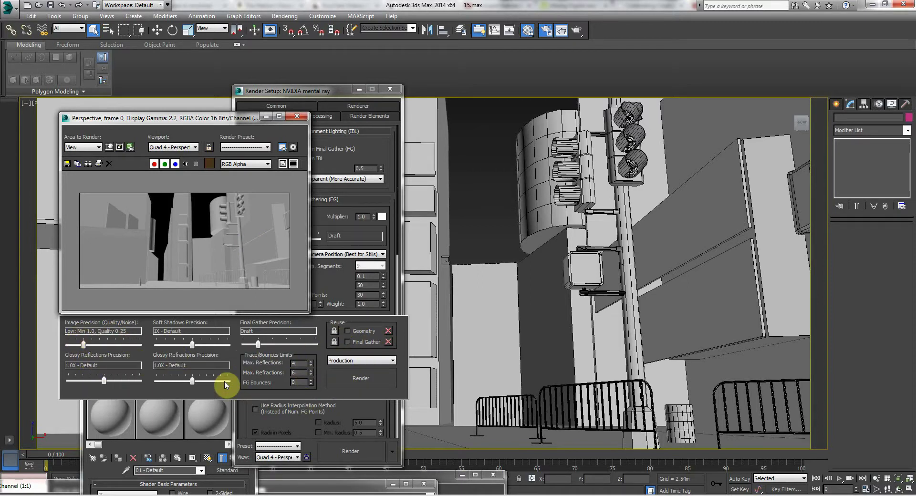
pyautogui.click(311, 381)
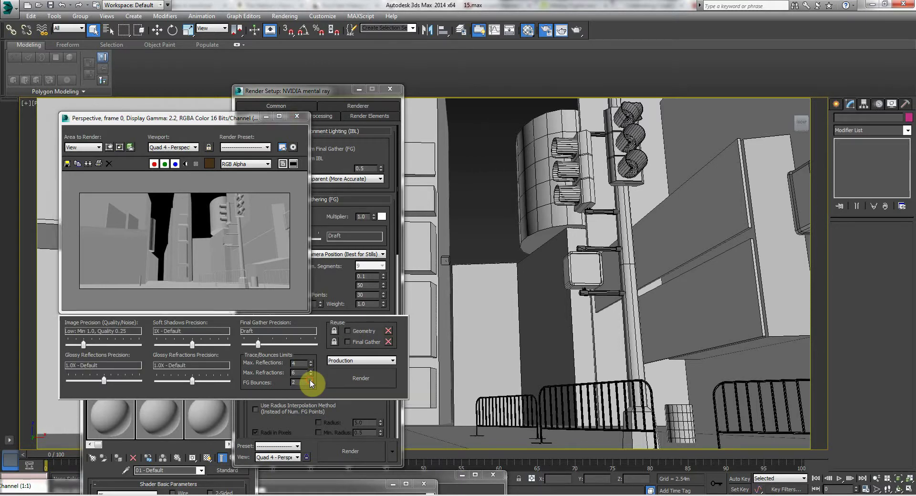
pyautogui.click(367, 369)
pyautogui.click(183, 120)
pyautogui.moveTo(182, 120); pyautogui.dragTo(164, 243)
# - Review the Common and Renderer settings of NVIDIA mental ray in the Render Setup dialog
pyautogui.click(287, 92)
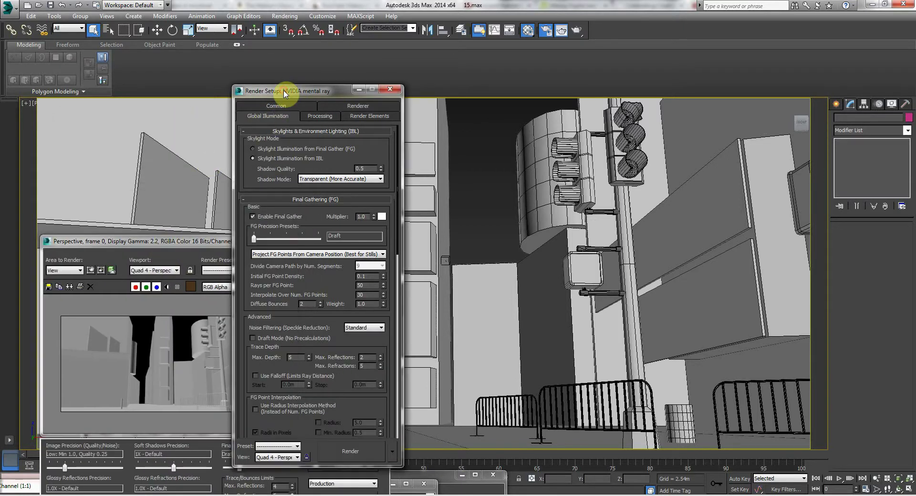
pyautogui.click(127, 357)
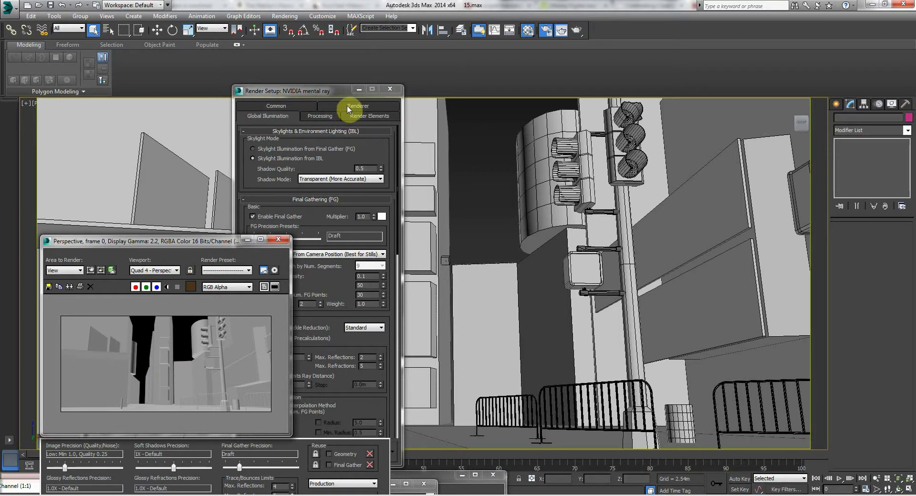
pyautogui.click(287, 106)
pyautogui.moveTo(244, 347)
pyautogui.mouseDown()
pyautogui.moveTo(246, 159)
pyautogui.moveTo(241, 359)
pyautogui.mouseUp()
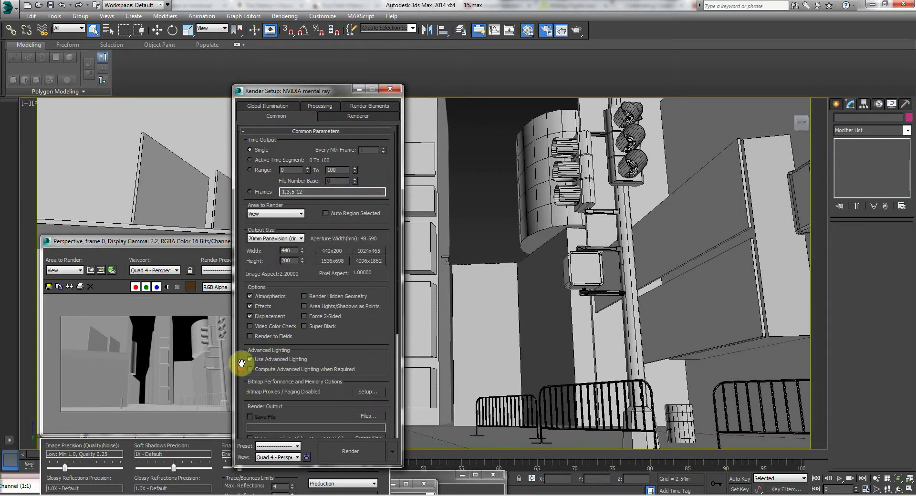
pyautogui.click(341, 116)
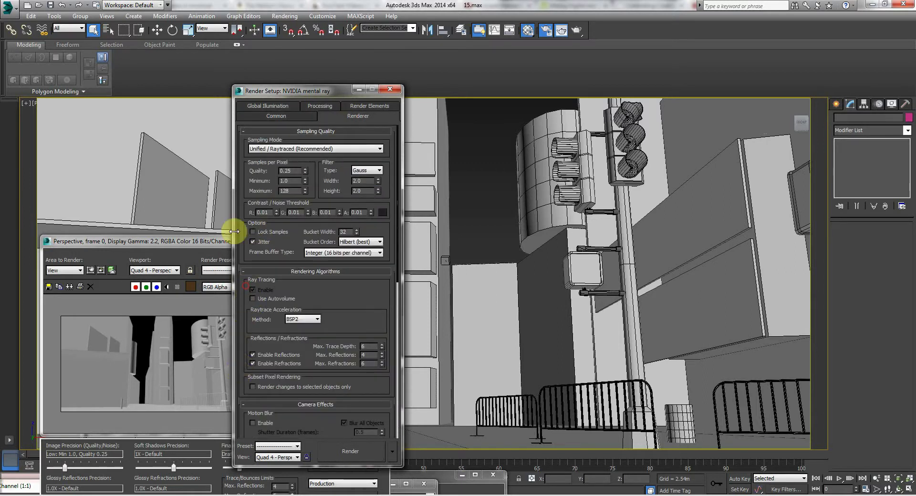
pyautogui.click(273, 115)
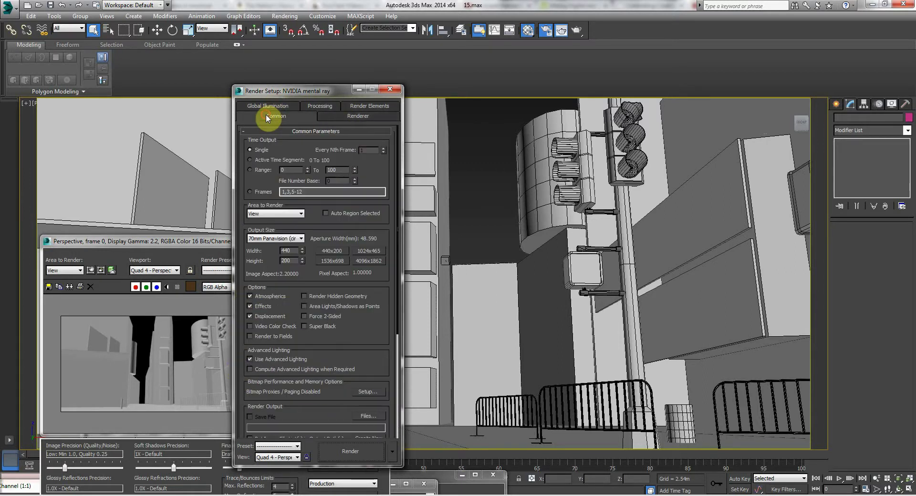
pyautogui.moveTo(240, 228); pyautogui.dragTo(300, 123)
pyautogui.click(319, 109)
pyautogui.click(354, 112)
pyautogui.scroll(-2, 230, 355)
pyautogui.scroll(2, 230, 355)
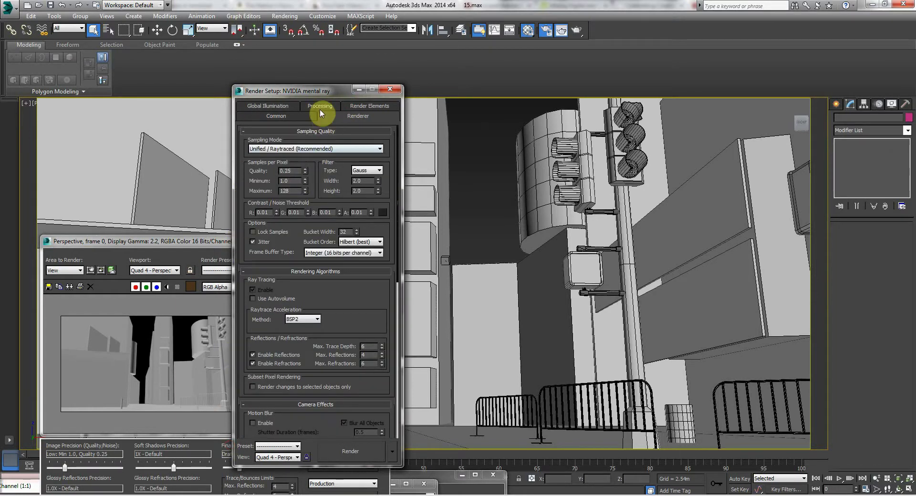
pyautogui.click(286, 115)
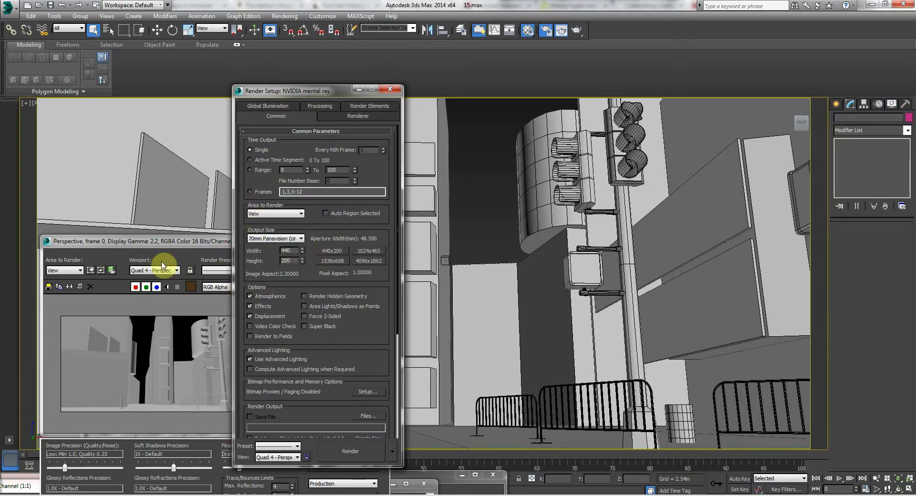
# - Place the rendered frame window beside the Render Setup dialog and keep 70mm Panavision (cine) as the output format
pyautogui.moveTo(142, 246); pyautogui.dragTo(543, 125)
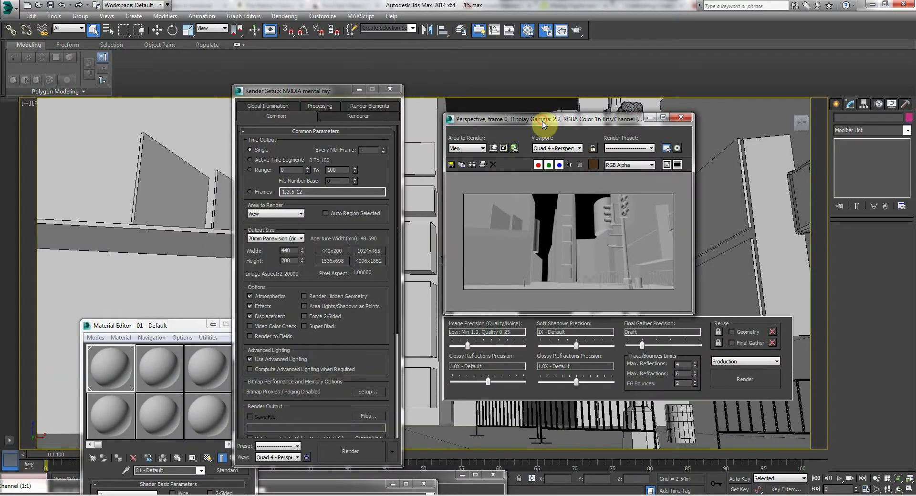
pyautogui.click(273, 239)
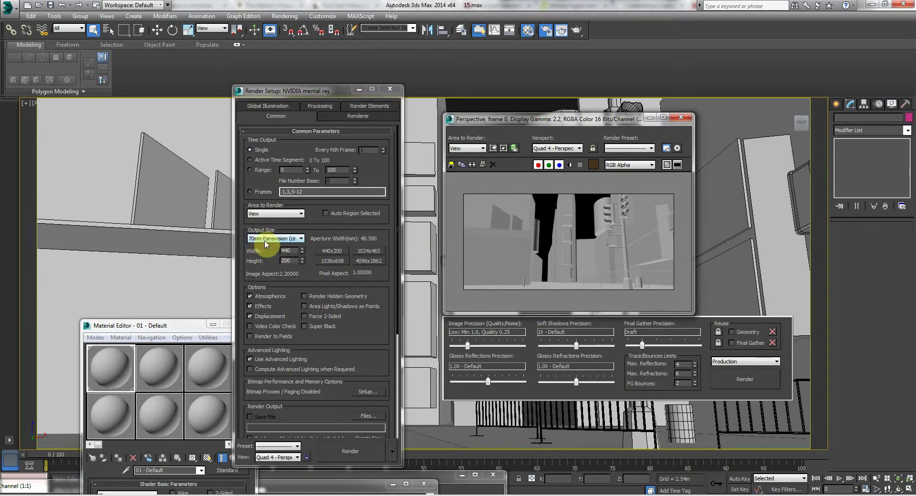
pyautogui.moveTo(286, 92)
pyautogui.mouseDown()
pyautogui.moveTo(272, 41)
pyautogui.moveTo(280, 96)
pyautogui.mouseUp()
pyautogui.click(266, 243)
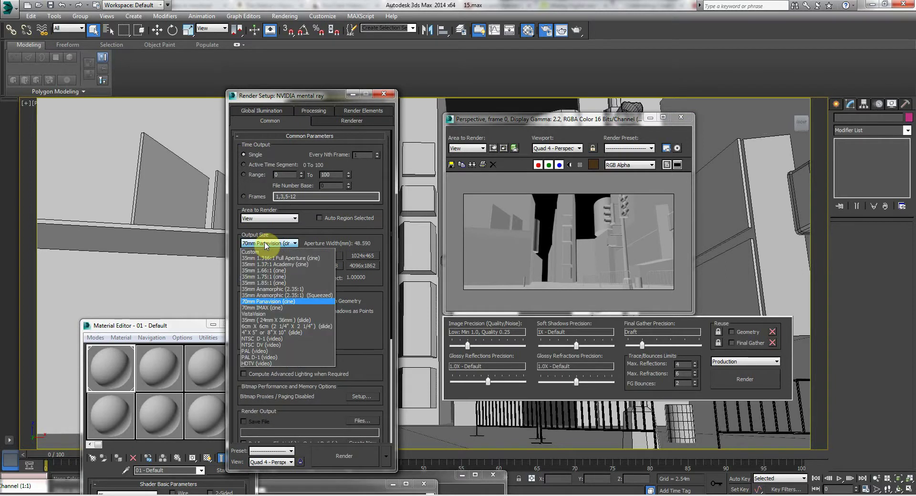
pyautogui.click(266, 244)
pyautogui.moveTo(270, 91); pyautogui.dragTo(269, 98)
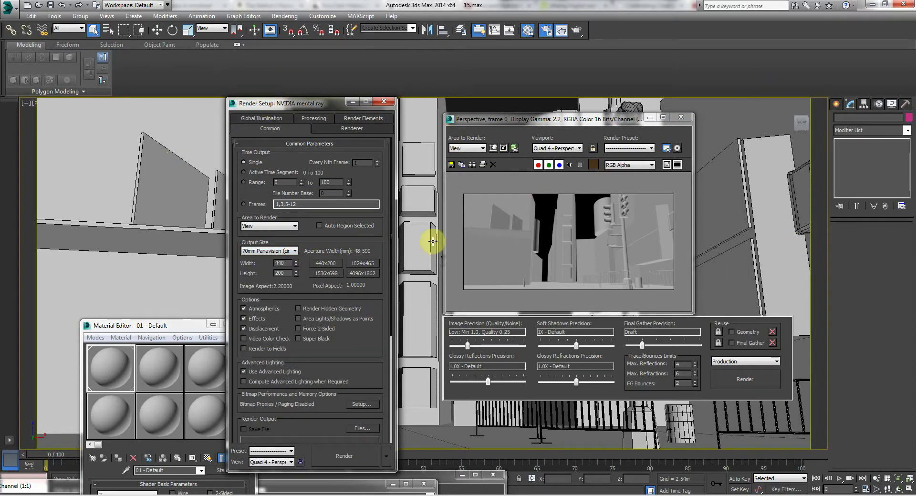
# - Set the render output size to 1024x465 pixels
pyautogui.click(559, 238)
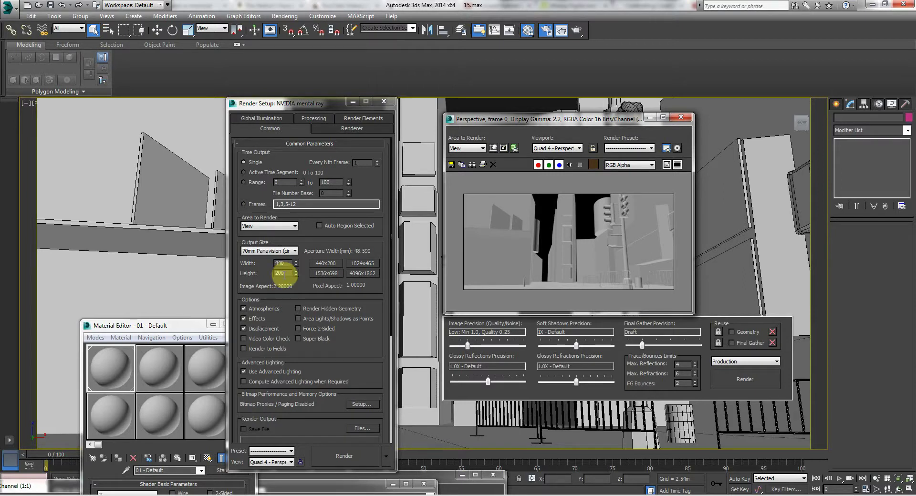
pyautogui.doubleClick(286, 274)
pyautogui.click(353, 263)
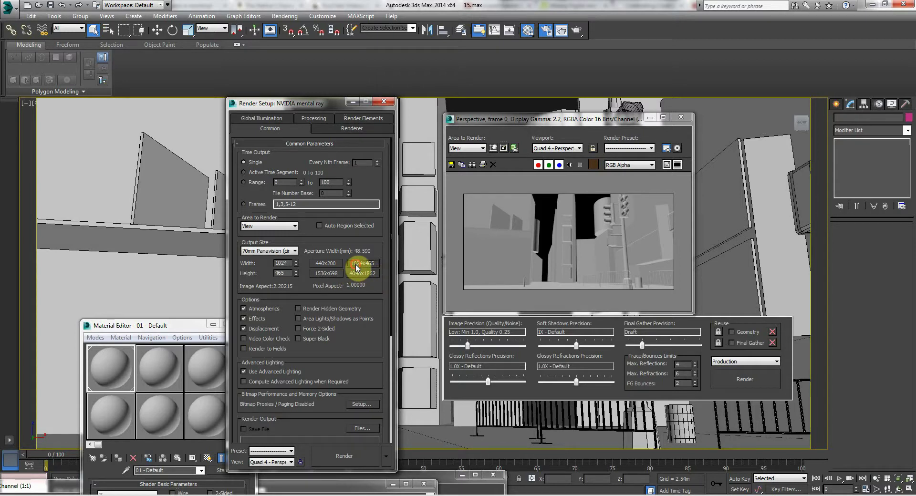
pyautogui.click(478, 267)
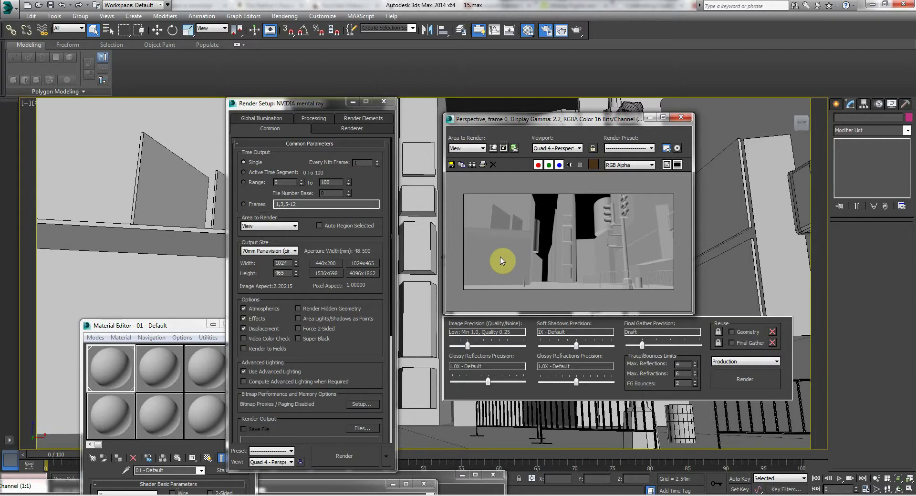
pyautogui.click(356, 264)
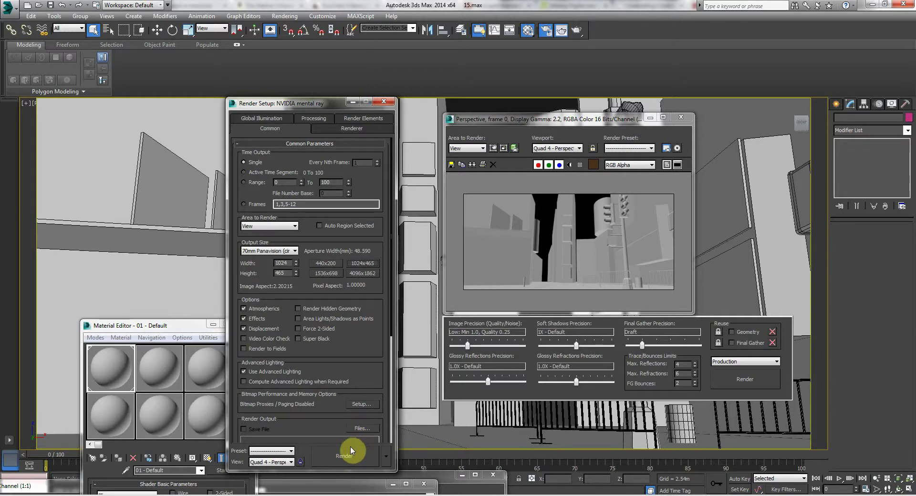
# - Render the perspective view of the street scene and move the rendered frame window down to uncover the viewport
pyautogui.click(344, 457)
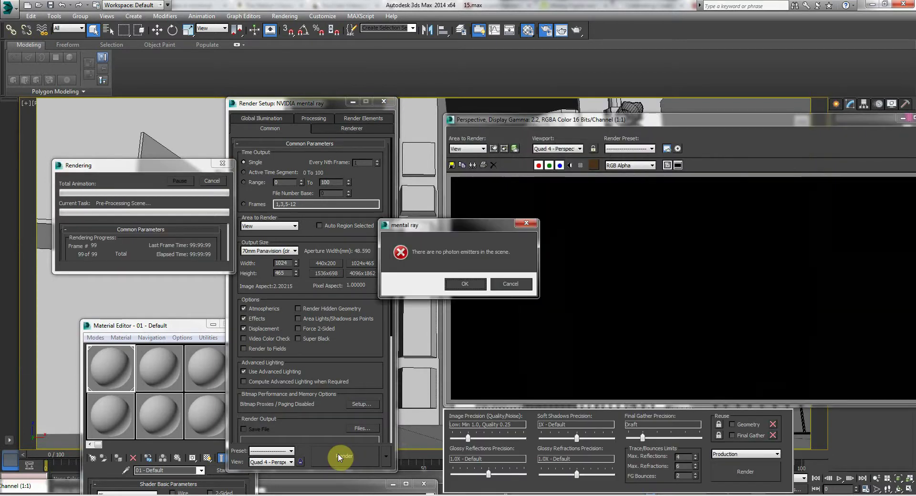
pyautogui.click(466, 284)
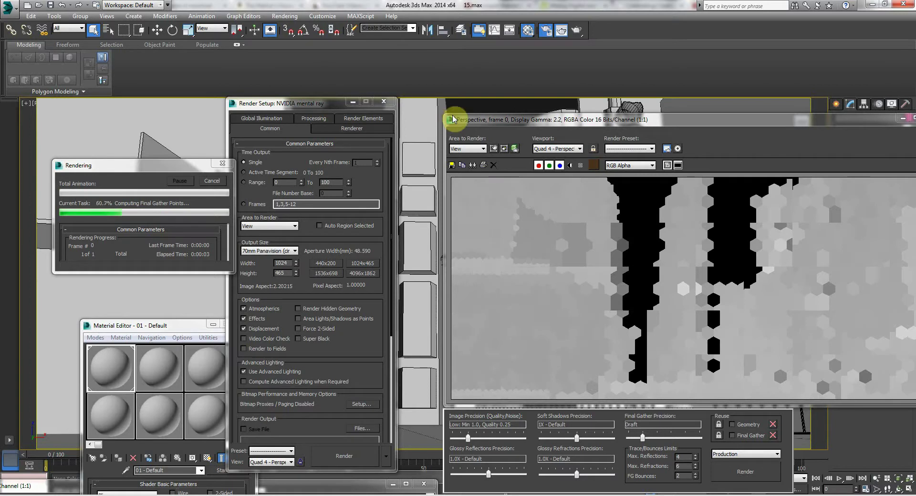
pyautogui.moveTo(493, 114); pyautogui.dragTo(384, 105)
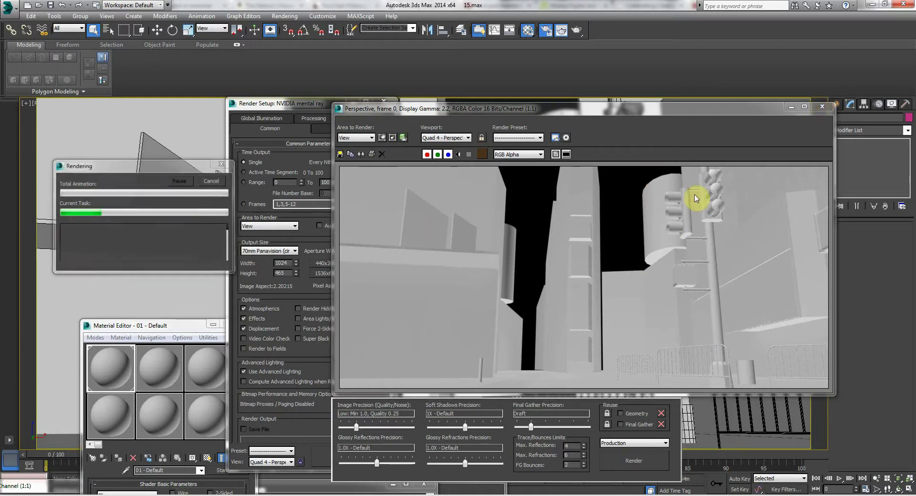
pyautogui.moveTo(493, 110); pyautogui.dragTo(449, 173)
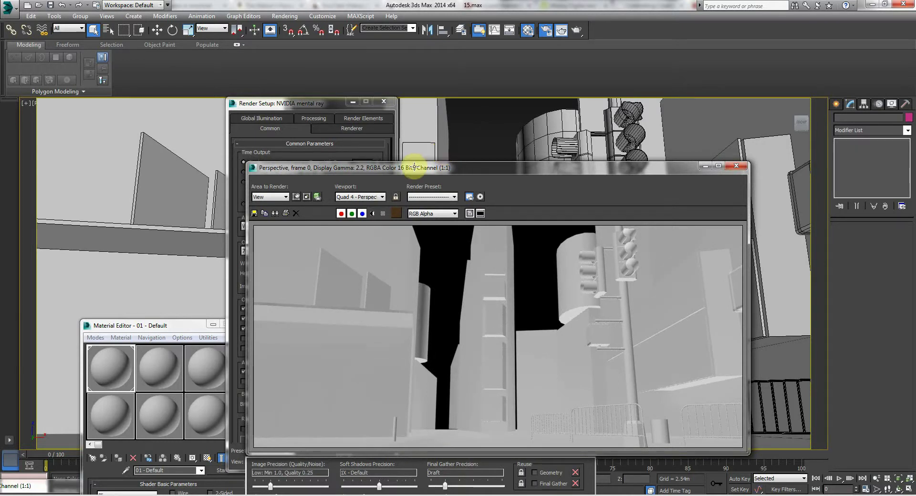
pyautogui.moveTo(354, 168); pyautogui.dragTo(209, 152)
pyautogui.moveTo(317, 154); pyautogui.dragTo(353, 357)
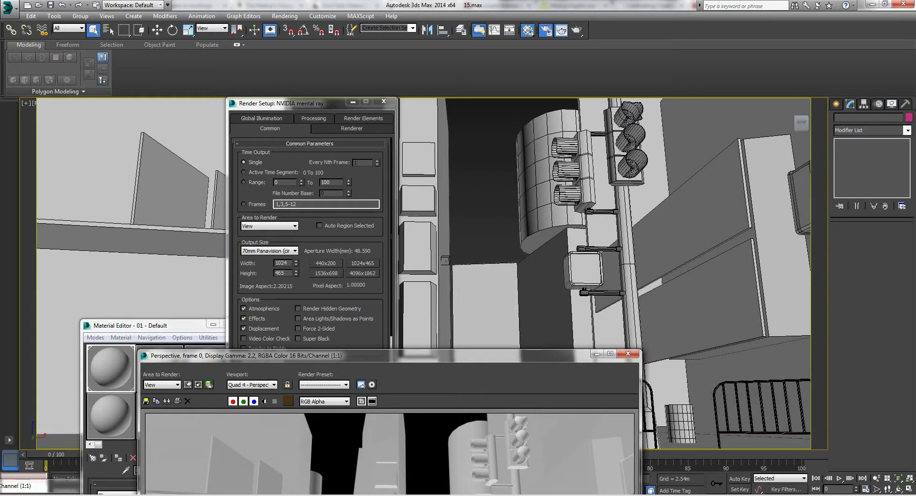
pyautogui.click(830, 495)
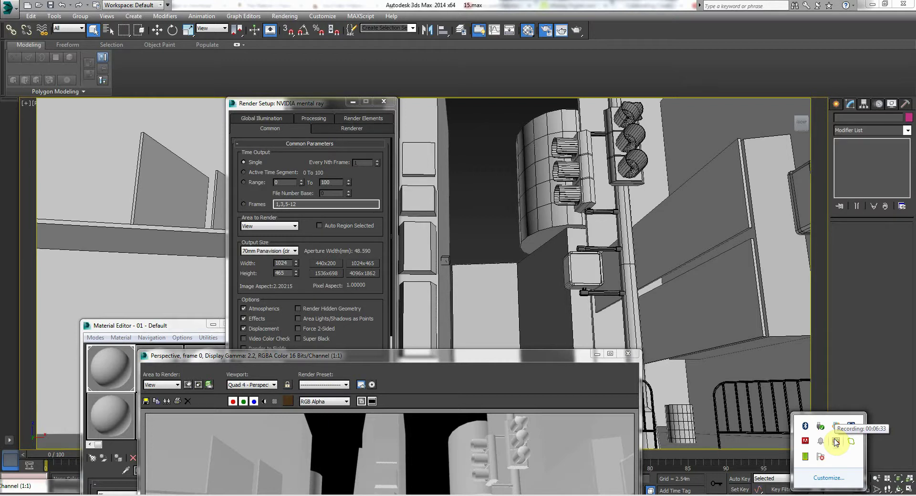
pyautogui.rightClick(836, 442)
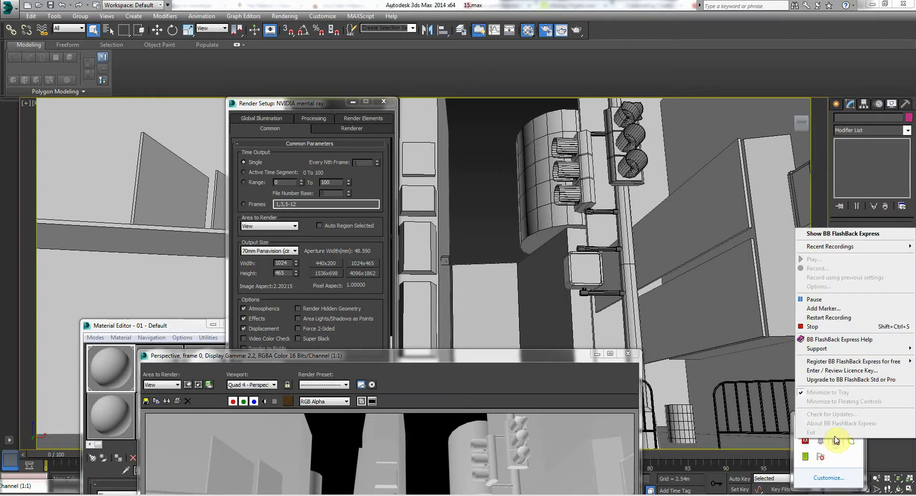
pyautogui.click(823, 301)
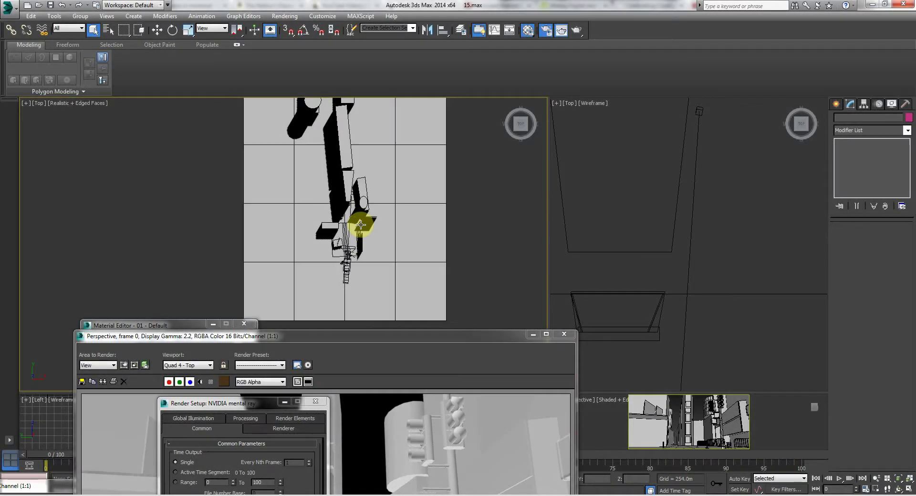
# - Maximize the Top viewport and minimize the rendered frame window to show the whole city layout
pyautogui.press('F4')
pyautogui.scroll(3, 350, 211)
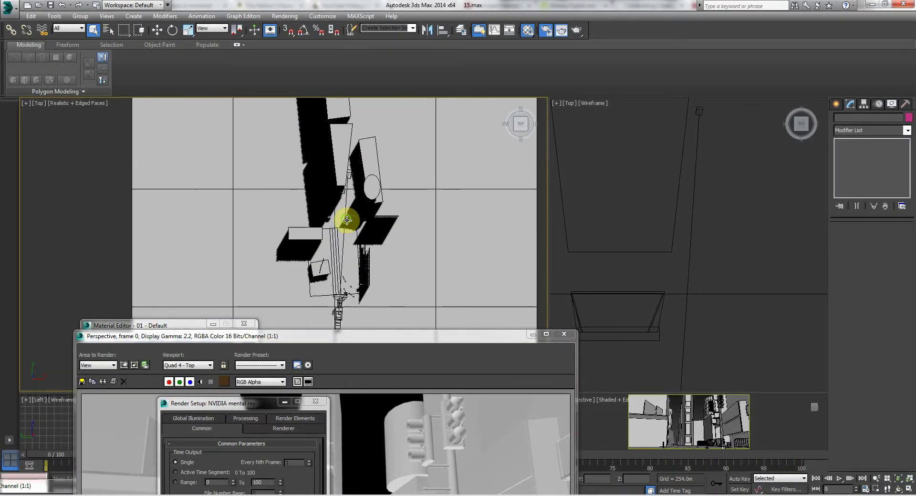
pyautogui.scroll(-3, 343, 215)
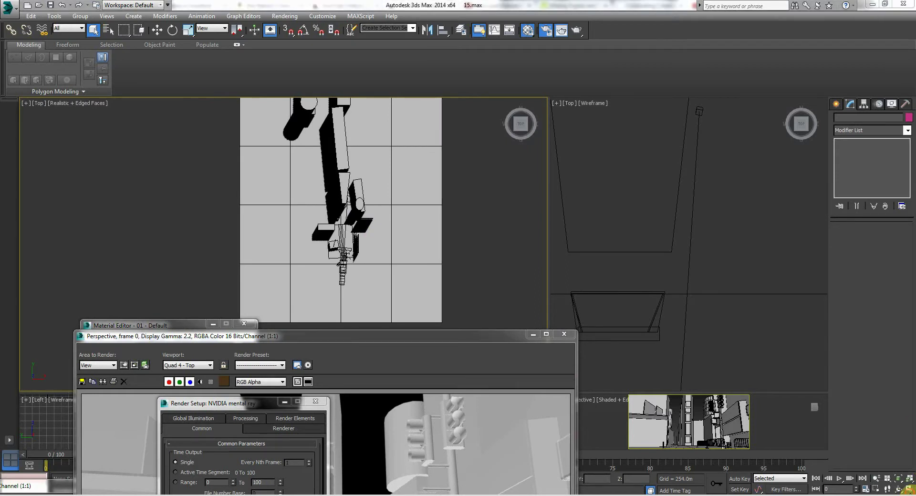
pyautogui.click(887, 483)
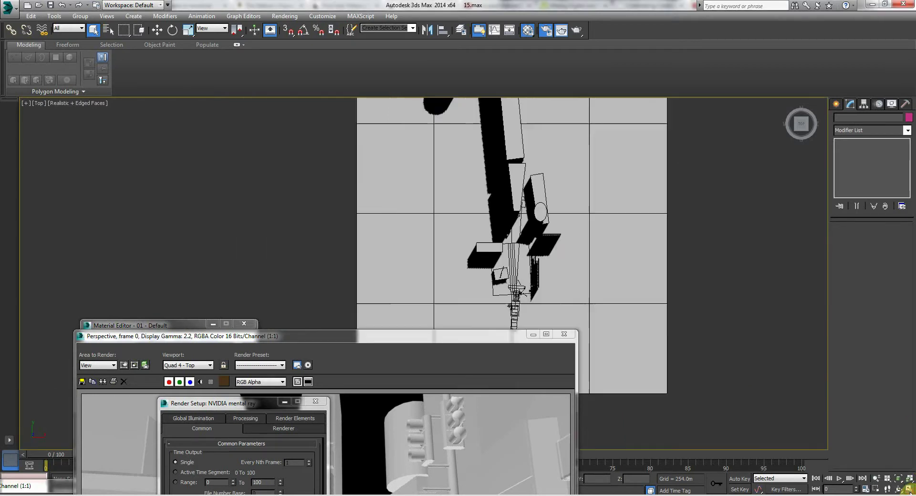
pyautogui.click(878, 479)
pyautogui.moveTo(481, 182); pyautogui.dragTo(481, 180)
pyautogui.click(399, 460)
pyautogui.click(533, 334)
pyautogui.scroll(-2, 498, 220)
pyautogui.moveTo(499, 219); pyautogui.dragTo(490, 229, button='middle')
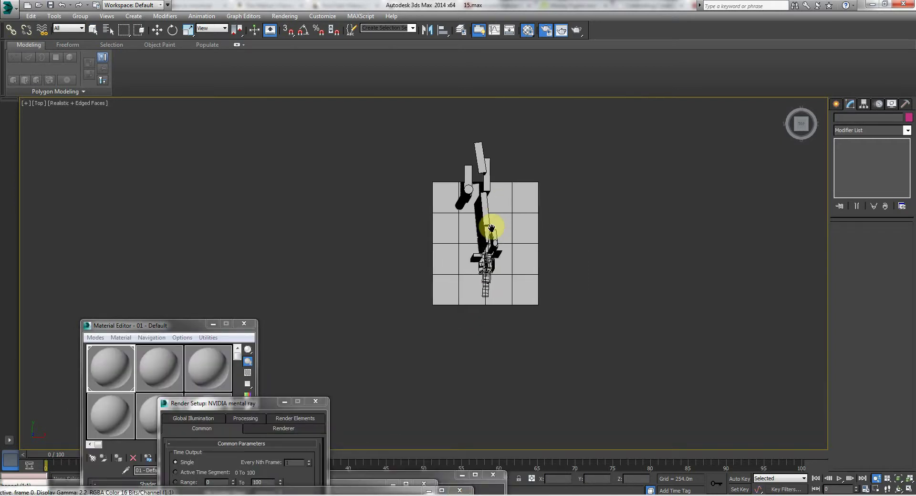
pyautogui.scroll(4, 497, 262)
pyautogui.scroll(-2, 578, 218)
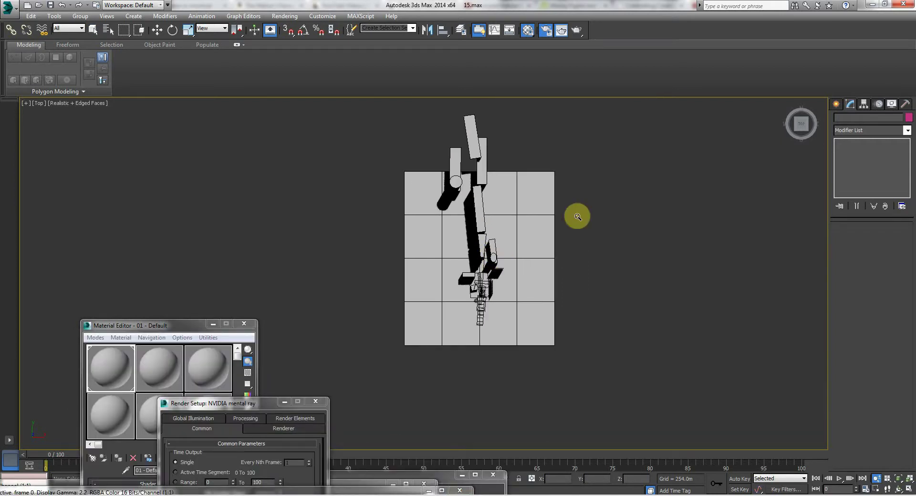
# - Start a Daylight system and accept the recommended mr Photographic Exposure Control with an exposure value of EV = 15
pyautogui.click(840, 103)
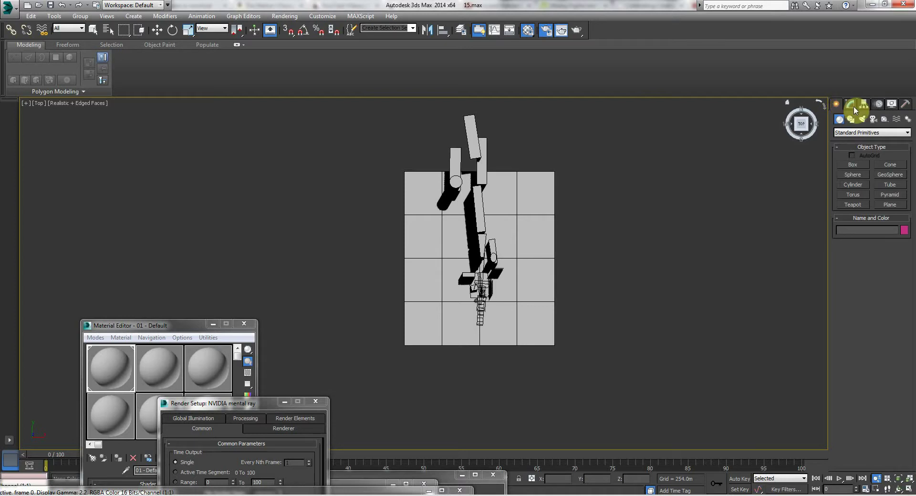
pyautogui.click(909, 121)
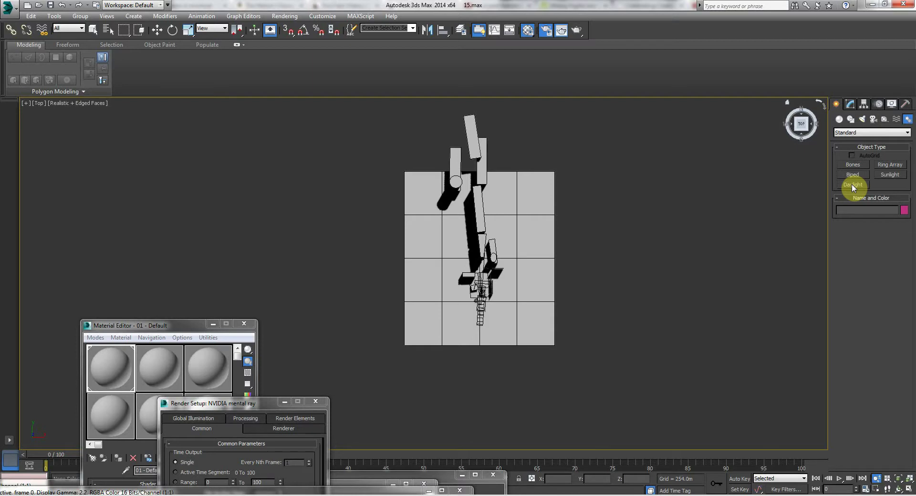
pyautogui.click(884, 175)
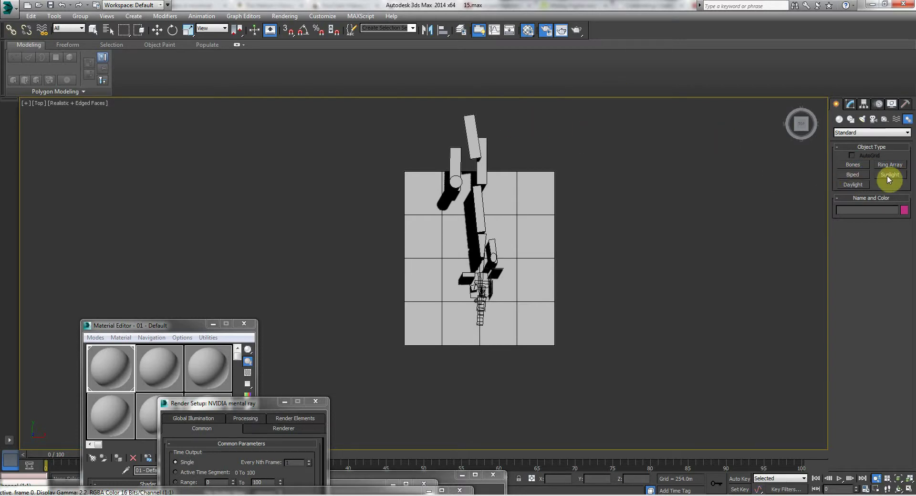
pyautogui.click(854, 189)
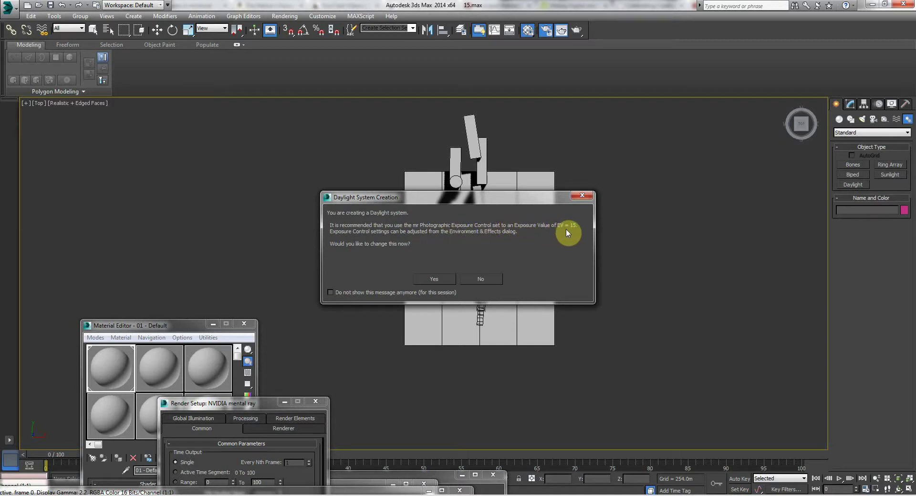
pyautogui.click(441, 281)
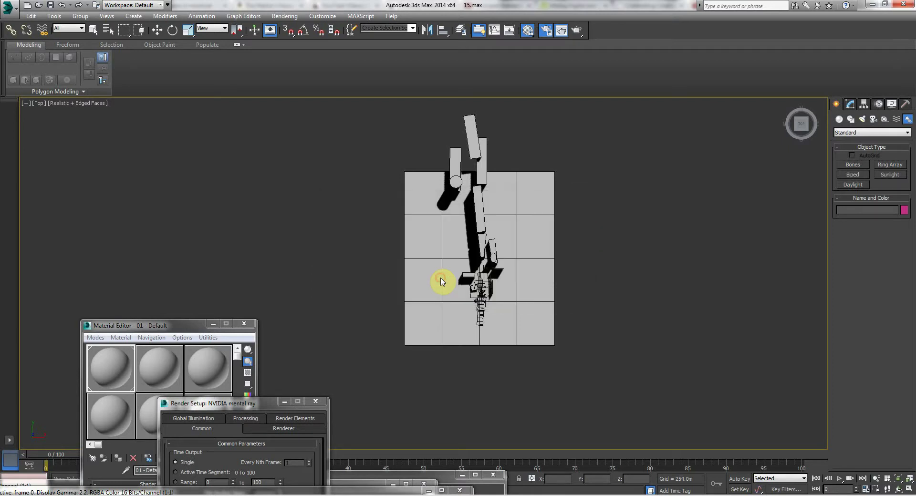
# - Place the daylight system's compass and sun head in the open area just left of the city's ground plane
pyautogui.click(349, 270)
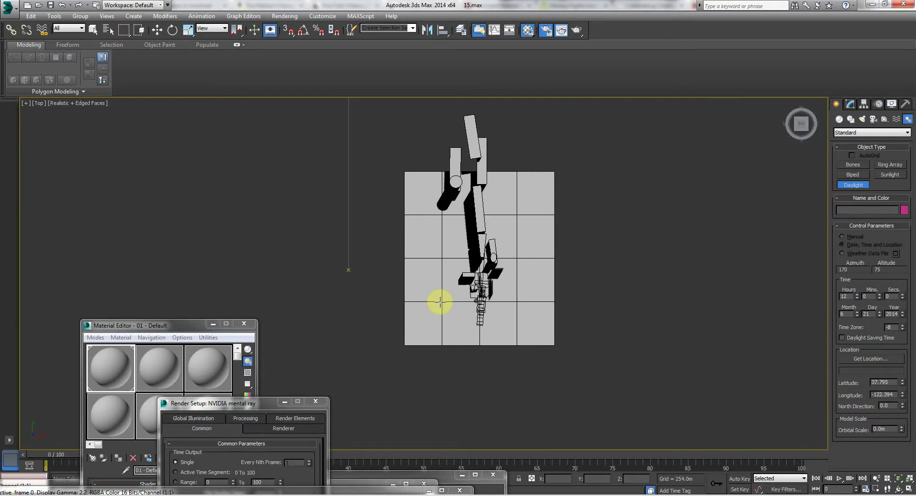
pyautogui.rightClick(368, 281)
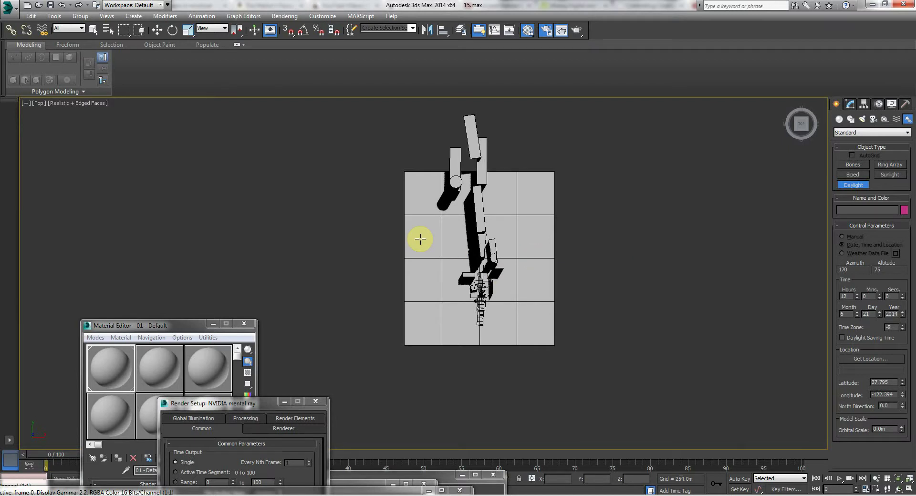
pyautogui.scroll(-6, 420, 244)
pyautogui.scroll(3, 419, 252)
pyautogui.scroll(2, 418, 252)
pyautogui.click(846, 166)
pyautogui.click(850, 185)
pyautogui.click(339, 258)
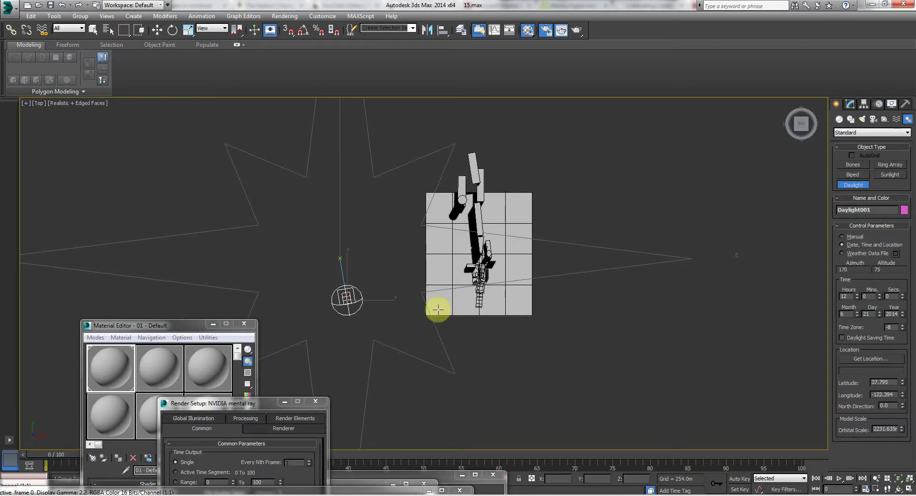
pyautogui.rightClick(634, 264)
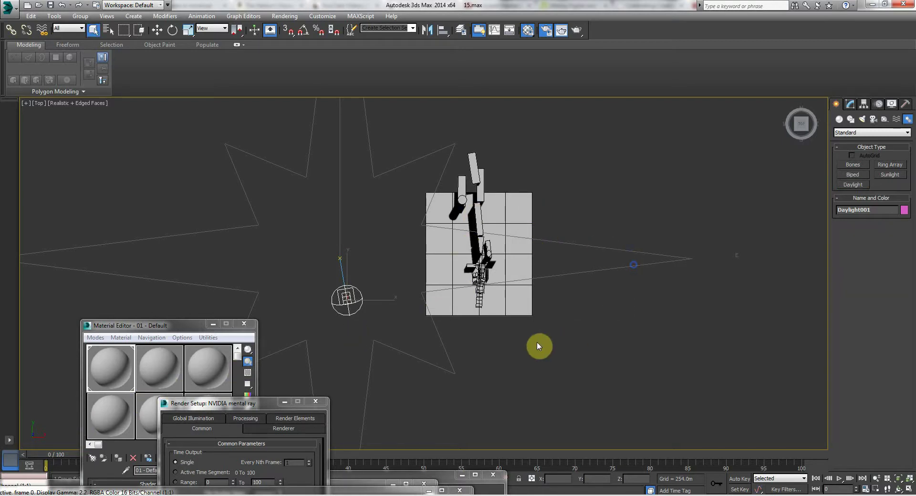
# - Move the daylight compass along the X axis closer to the ground plane
pyautogui.click(500, 350)
pyautogui.click(340, 259)
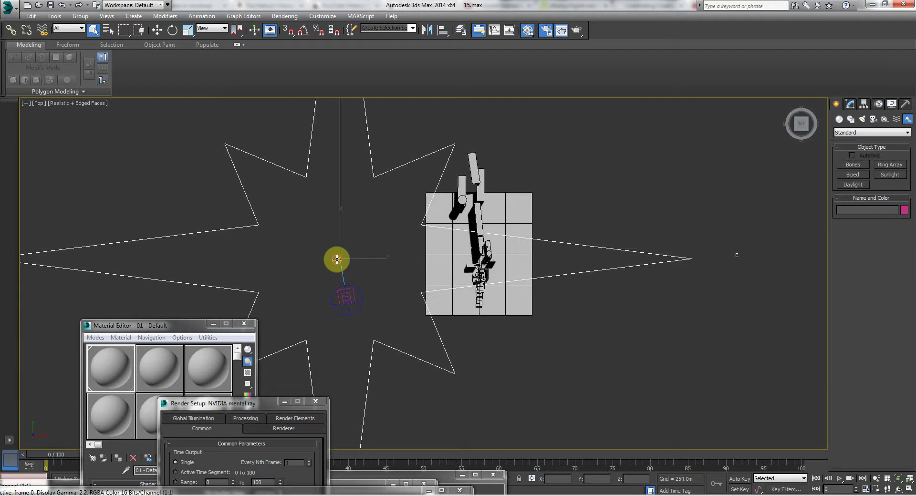
pyautogui.rightClick(356, 258)
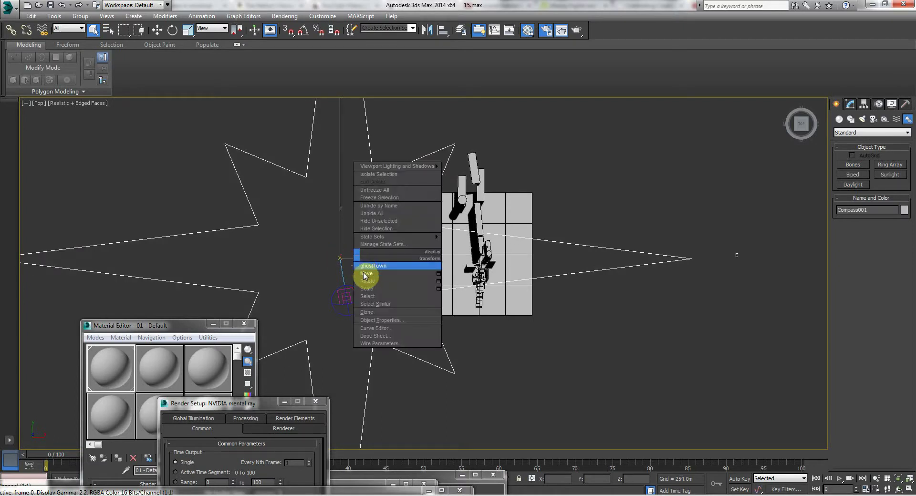
pyautogui.click(364, 270)
pyautogui.moveTo(356, 260); pyautogui.dragTo(402, 257)
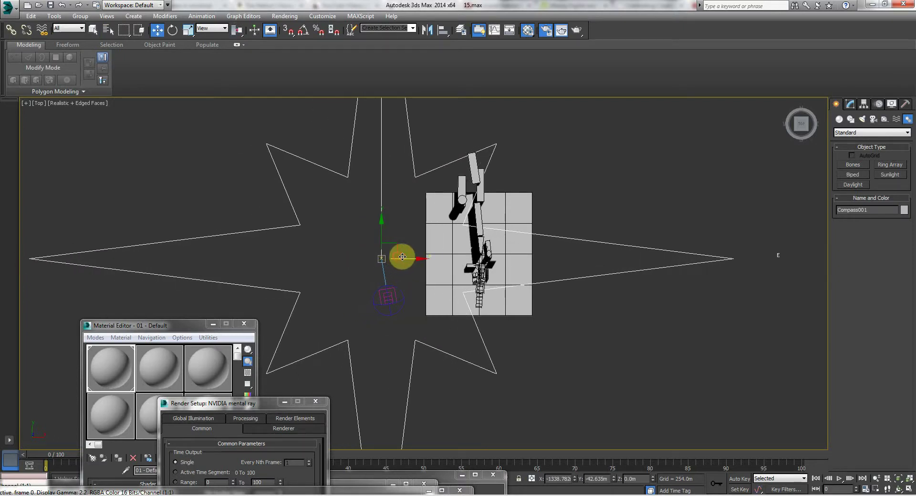
pyautogui.click(597, 349)
# - Scale the daylight compass down uniformly to about 34% of its size
pyautogui.scroll(-5, 434, 345)
pyautogui.moveTo(434, 345); pyautogui.dragTo(436, 383, button='middle')
pyautogui.click(420, 296)
pyautogui.moveTo(449, 330); pyautogui.dragTo(434, 323, button='middle')
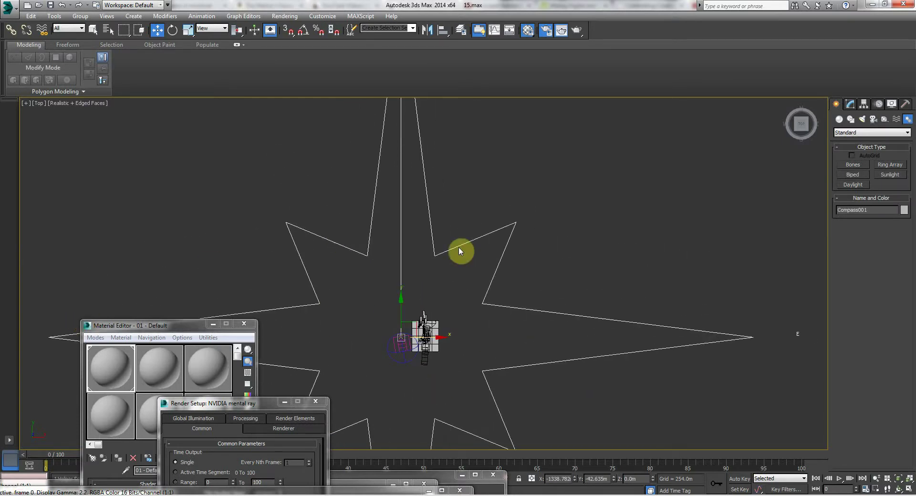
pyautogui.scroll(5, 391, 396)
pyautogui.rightClick(361, 266)
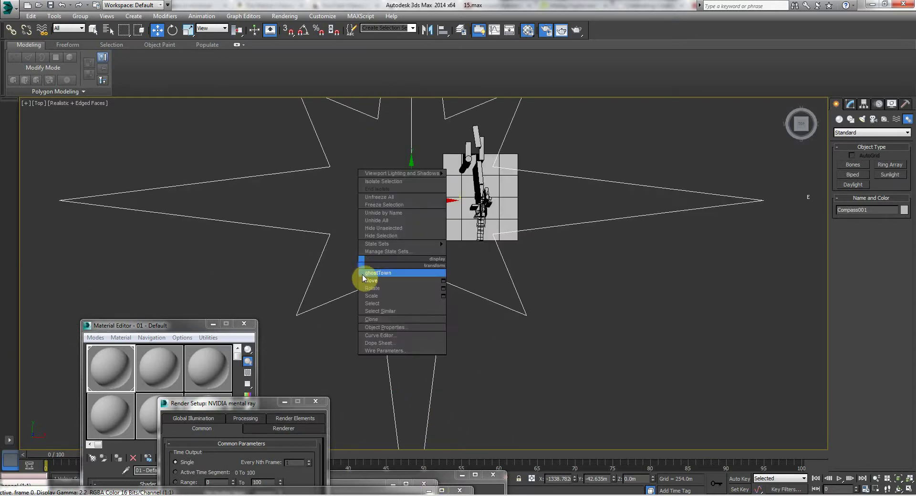
pyautogui.click(367, 296)
pyautogui.moveTo(418, 191); pyautogui.dragTo(409, 282)
pyautogui.click(351, 302)
pyautogui.moveTo(375, 307); pyautogui.dragTo(377, 365, button='middle')
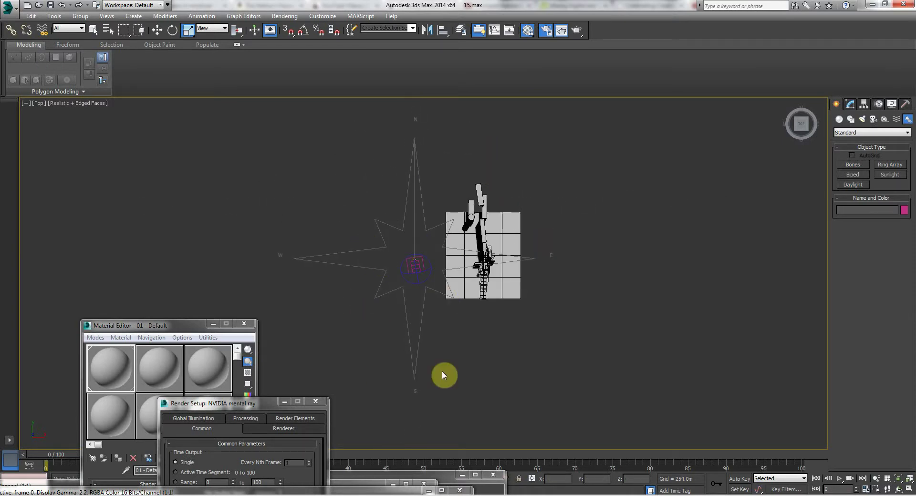
pyautogui.scroll(5, 335, 245)
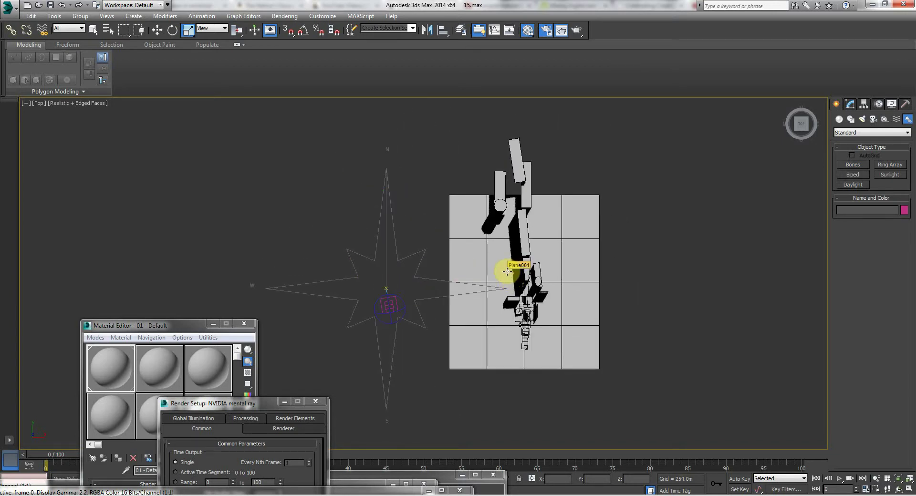
# - Examine where the sun head and compass sit relative to the street and the buildings in the Top view
pyautogui.click(381, 316)
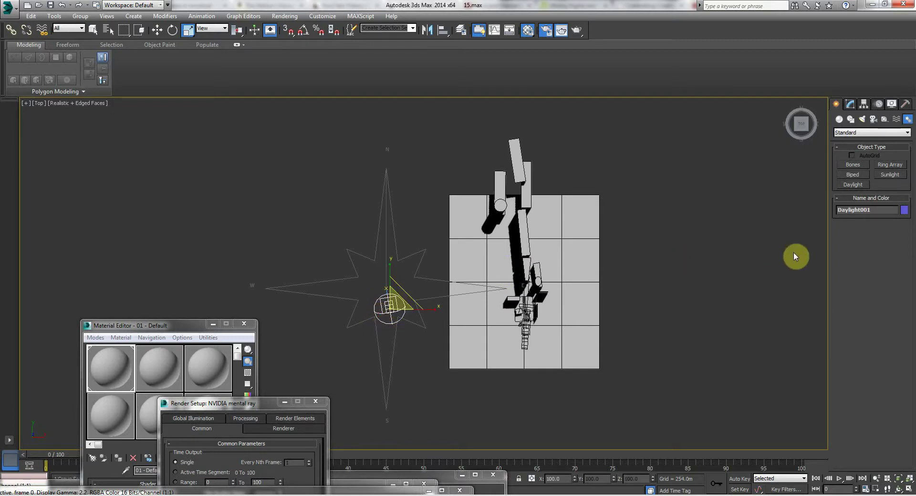
pyautogui.click(358, 210)
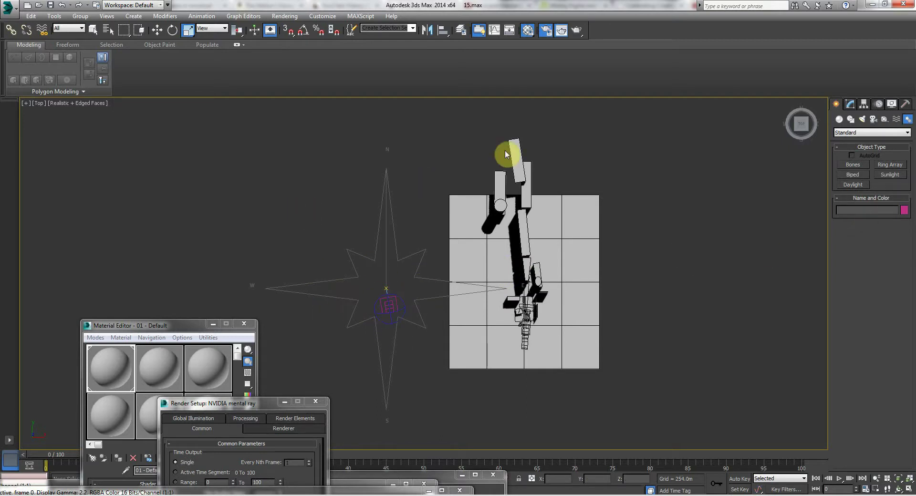
pyautogui.scroll(-4, 315, 215)
pyautogui.scroll(2, 316, 218)
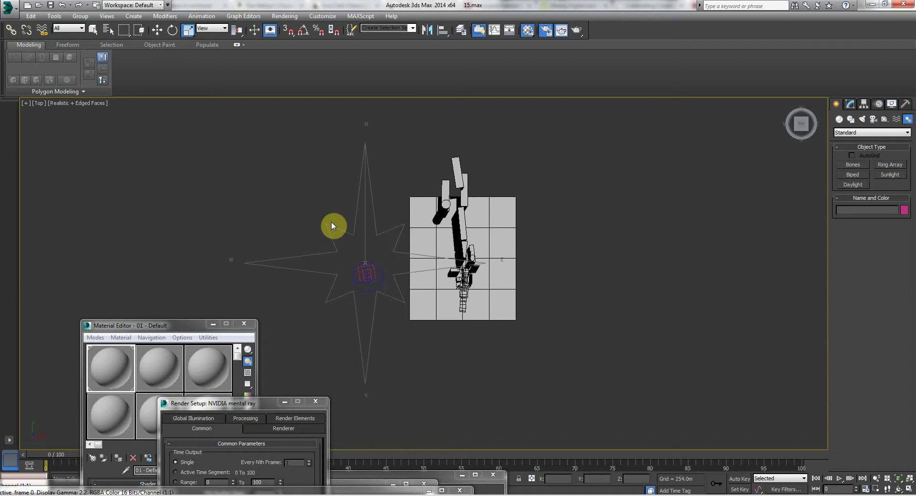
pyautogui.scroll(2, 345, 224)
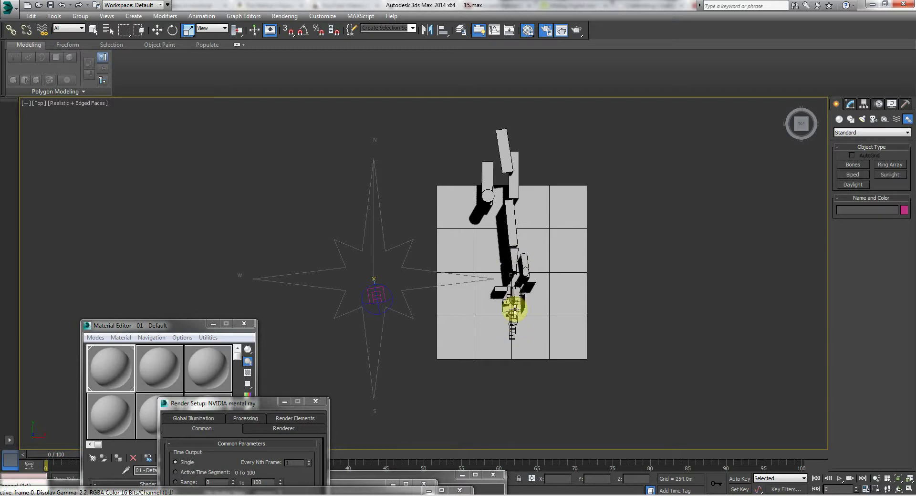
pyautogui.scroll(4, 506, 298)
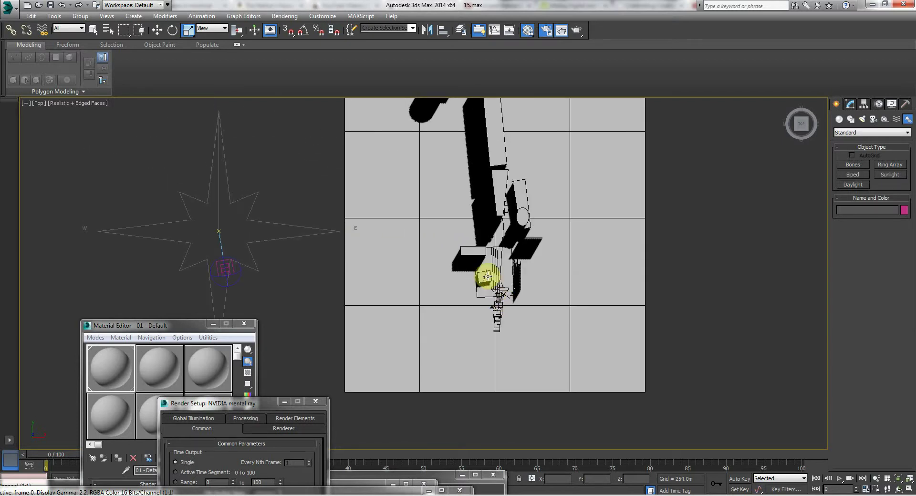
pyautogui.scroll(-4, 490, 246)
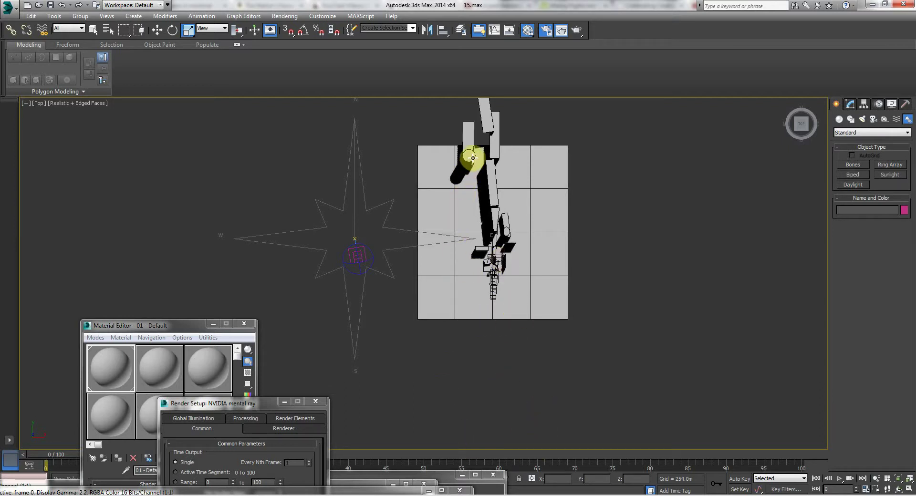
pyautogui.moveTo(491, 208); pyautogui.dragTo(496, 317, button='middle')
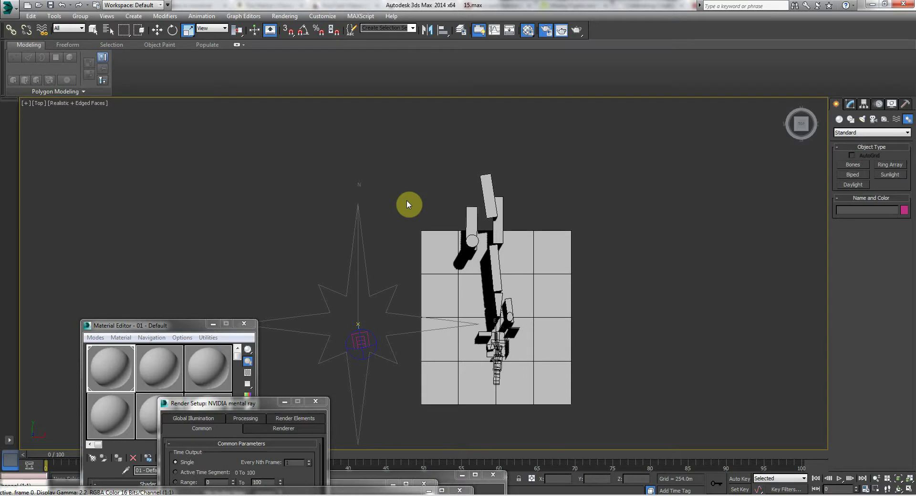
pyautogui.moveTo(444, 282); pyautogui.dragTo(439, 239, button='middle')
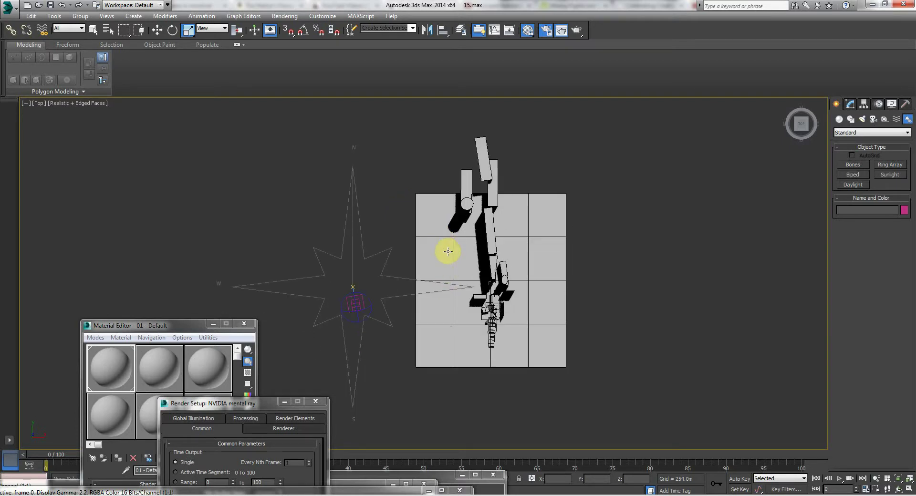
# - Rotate the daylight compass about -179 degrees around Z so the sun head moves to its opposite side
pyautogui.click(350, 194)
pyautogui.rightClick(351, 197)
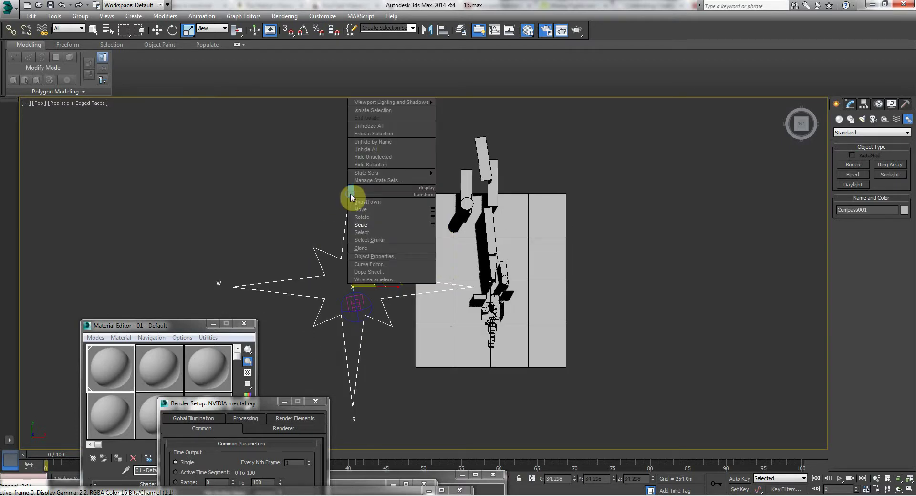
pyautogui.click(358, 217)
pyautogui.moveTo(372, 241); pyautogui.dragTo(511, 355)
pyautogui.click(484, 424)
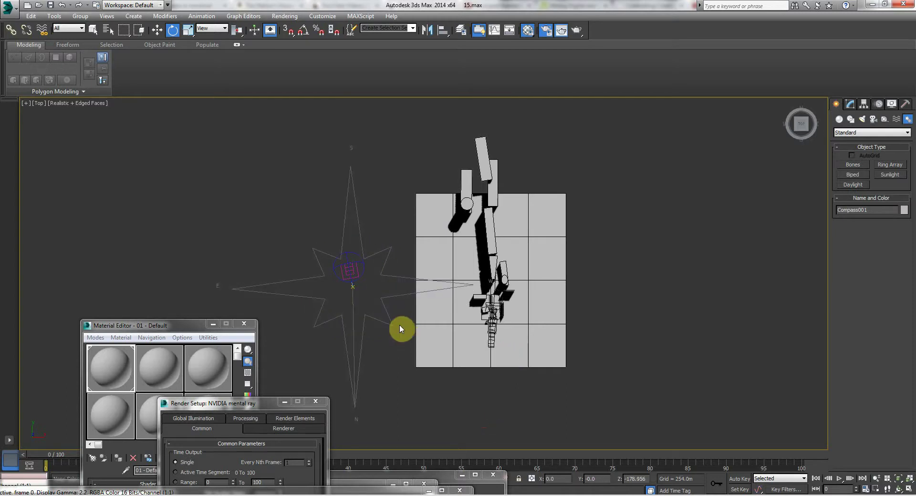
# - Select the sun head and examine its new direction relative to the street and building shadows
pyautogui.click(336, 268)
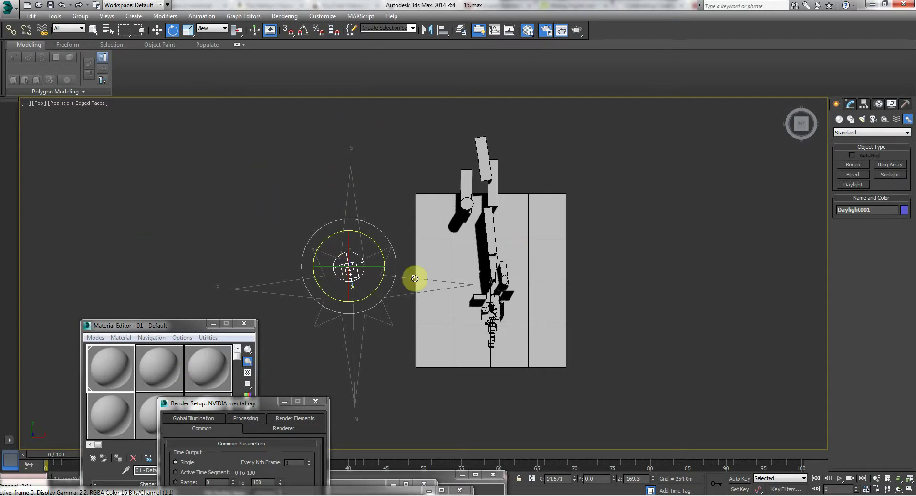
pyautogui.scroll(5, 415, 278)
pyautogui.scroll(-3, 382, 275)
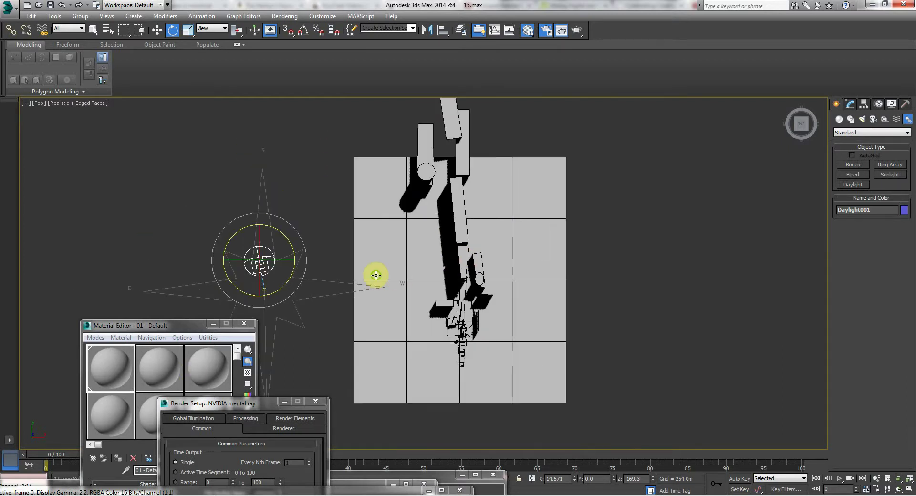
pyautogui.moveTo(376, 276); pyautogui.dragTo(405, 286, button='middle')
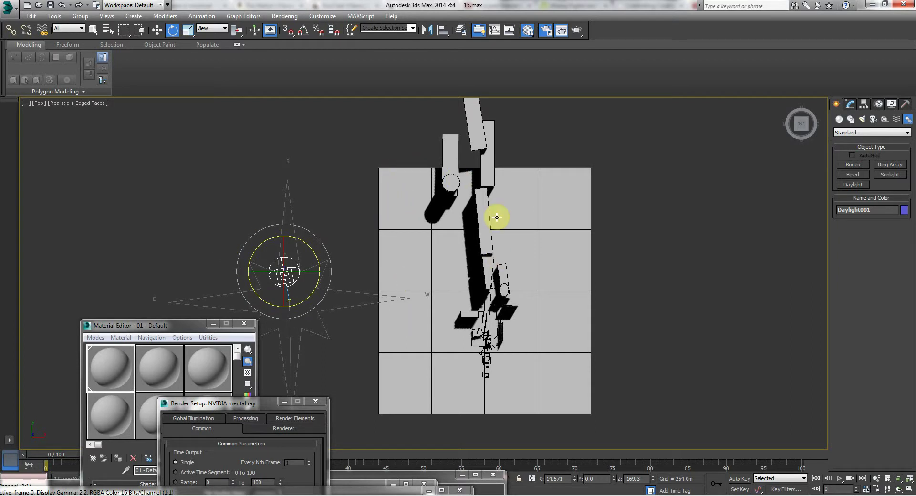
pyautogui.scroll(-2, 349, 226)
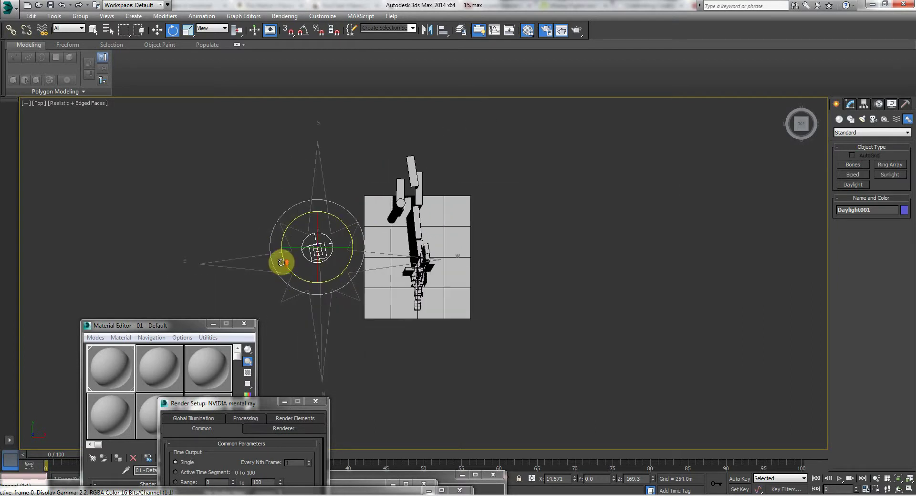
pyautogui.scroll(3, 281, 262)
pyautogui.scroll(-2, 389, 198)
pyautogui.scroll(-1, 330, 226)
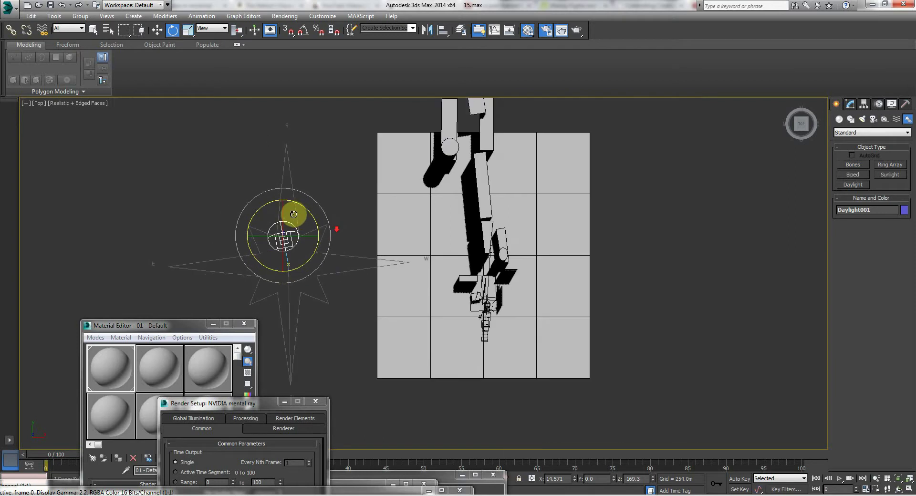
pyautogui.scroll(3, 294, 213)
pyautogui.scroll(-3, 295, 201)
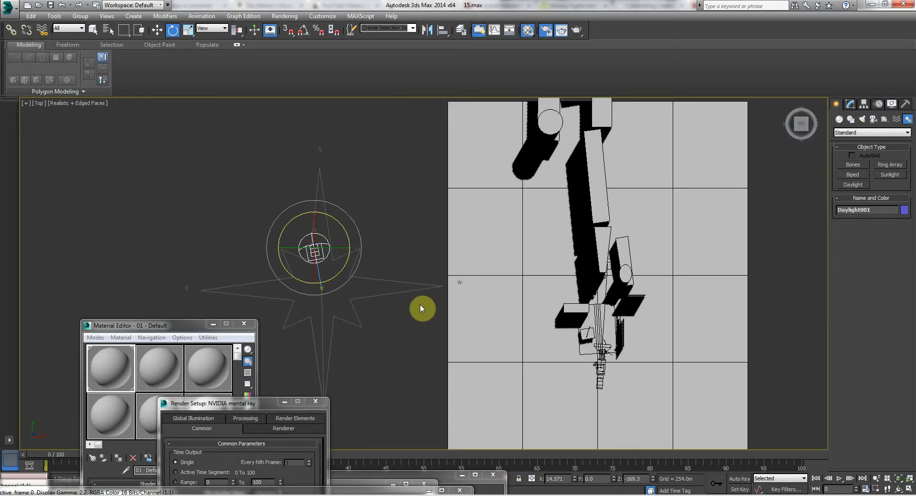
pyautogui.scroll(-2, 385, 177)
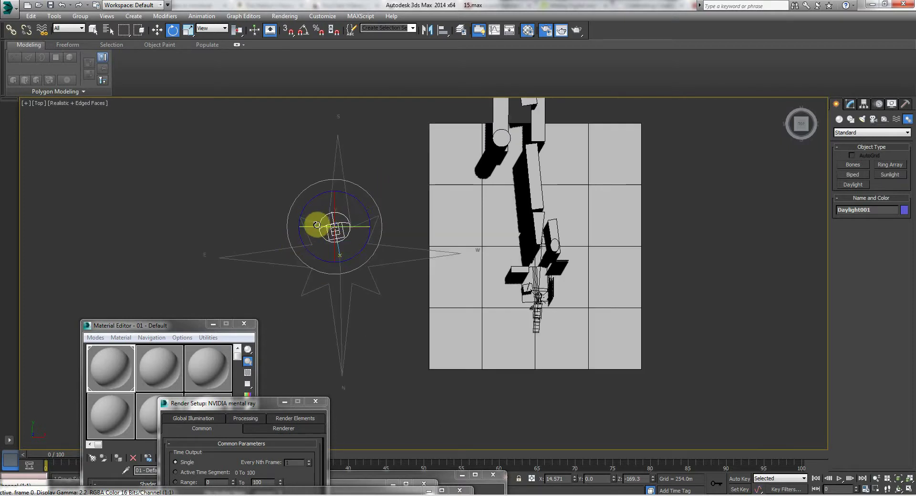
# - Select the daylight sun head and set its sunlight type to mr Sun
pyautogui.click(246, 200)
pyautogui.click(333, 227)
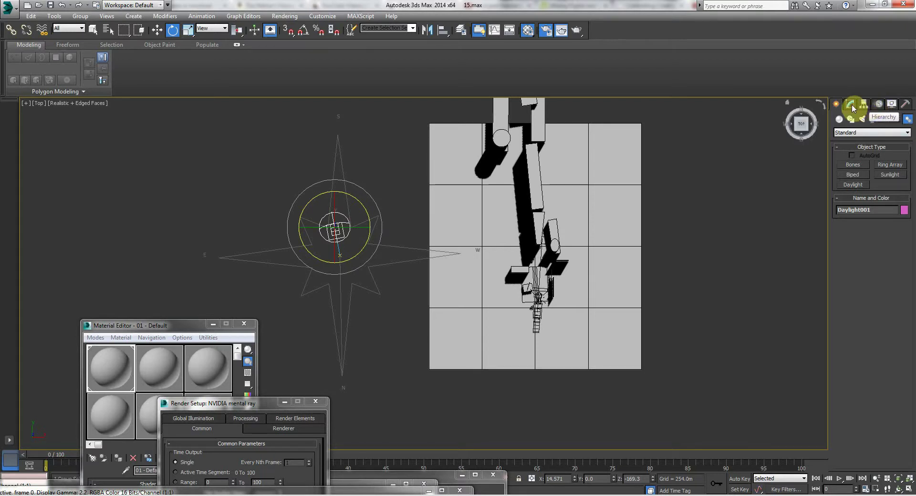
pyautogui.click(851, 105)
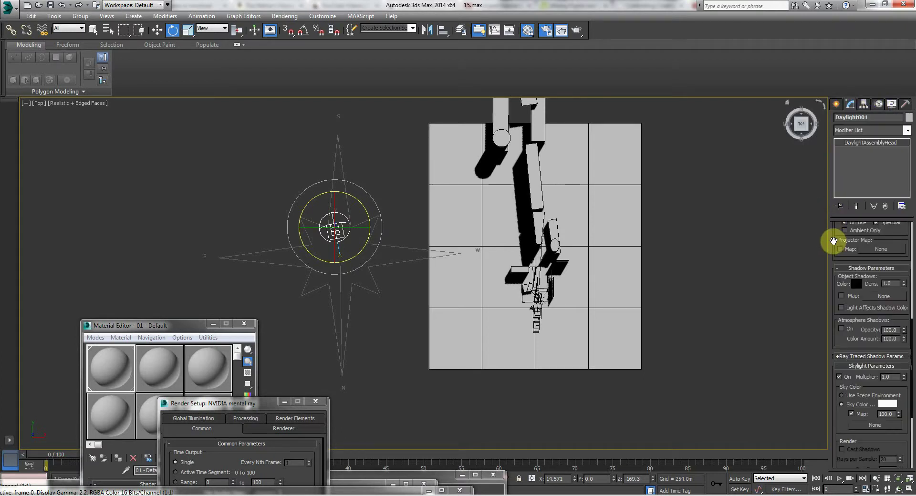
pyautogui.scroll(-5, 833, 267)
pyautogui.moveTo(838, 401); pyautogui.dragTo(836, 113)
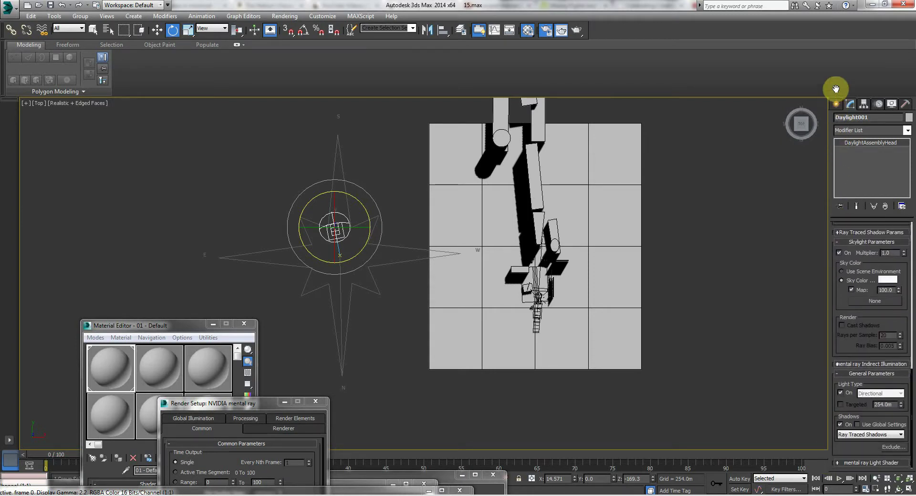
pyautogui.moveTo(835, 266); pyautogui.dragTo(836, 319)
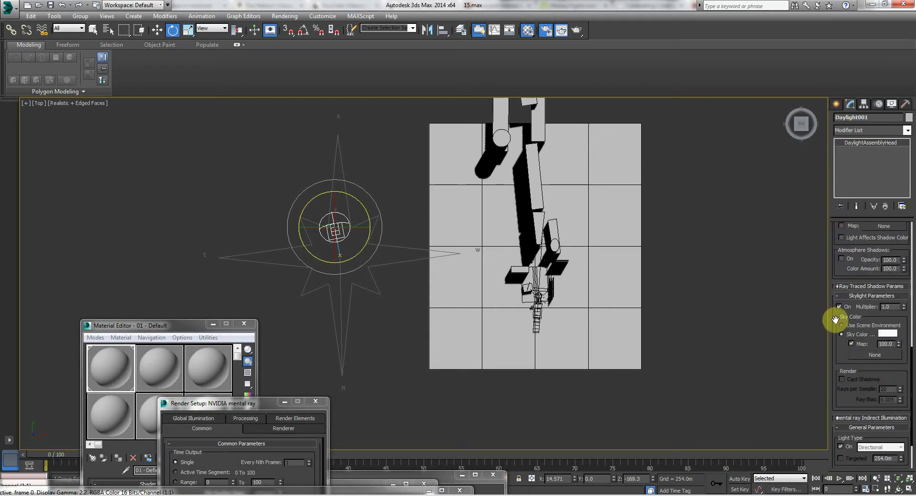
pyautogui.moveTo(836, 322); pyautogui.dragTo(836, 481)
pyautogui.moveTo(839, 331); pyautogui.dragTo(828, 477)
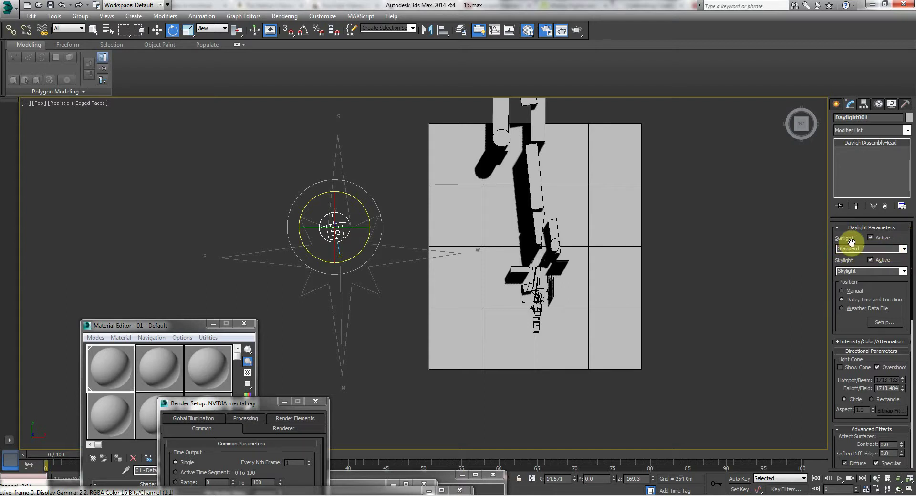
pyautogui.click(902, 249)
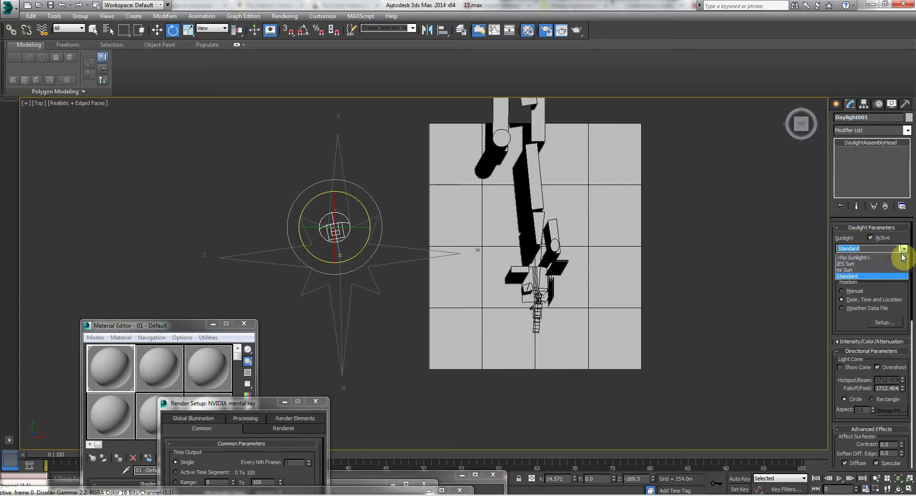
pyautogui.click(892, 270)
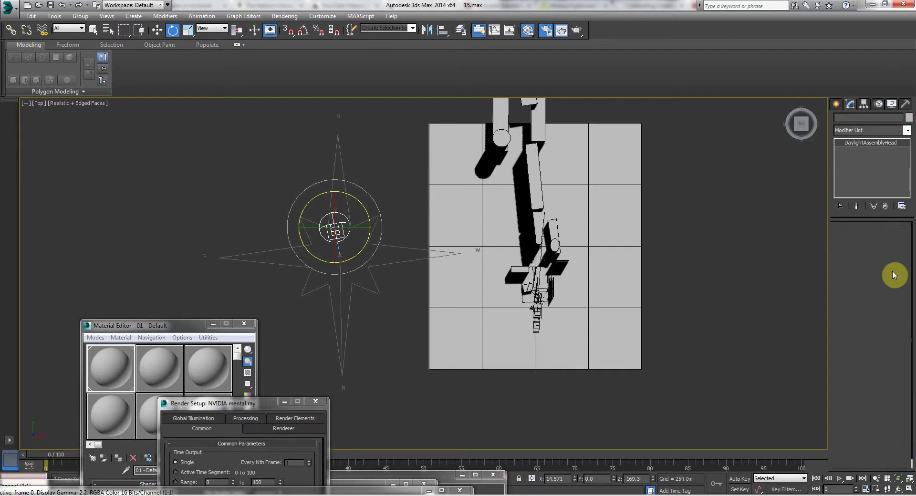
# - Set the daylight's skylight type to mr Sky and add the recommended mr Physical Sky environment map
pyautogui.click(903, 271)
pyautogui.click(884, 293)
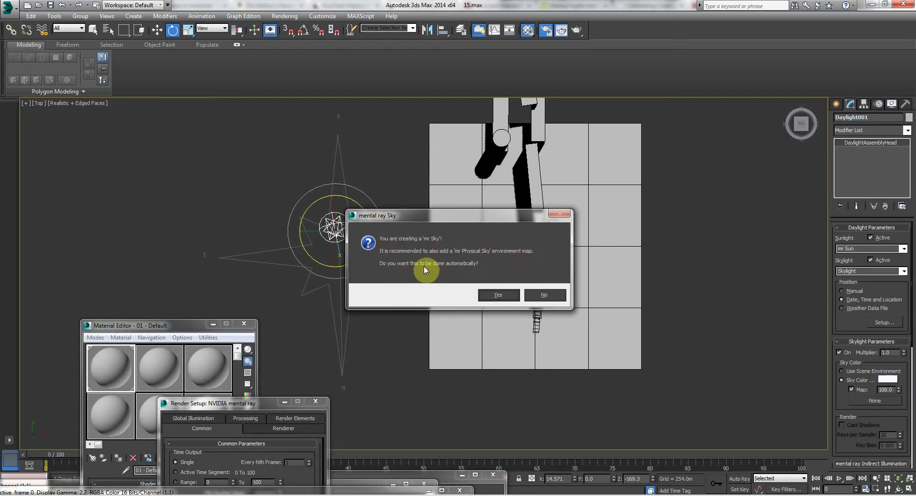
pyautogui.click(500, 298)
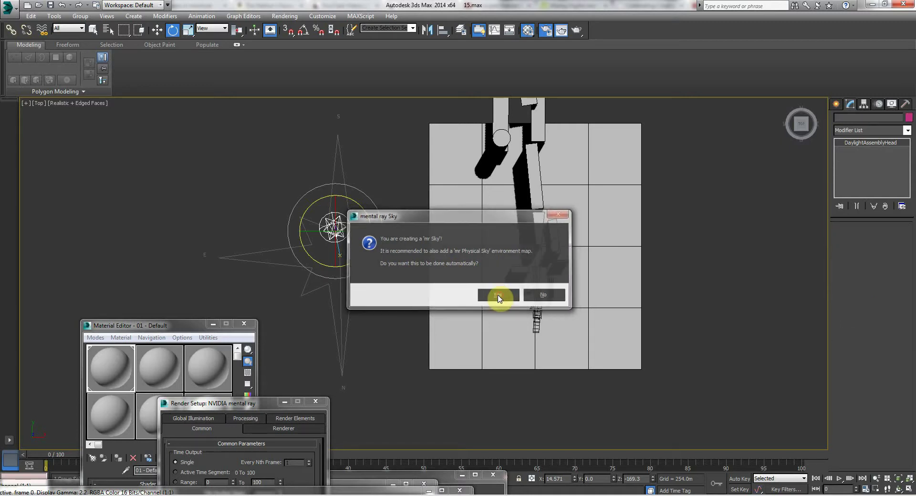
pyautogui.click(397, 362)
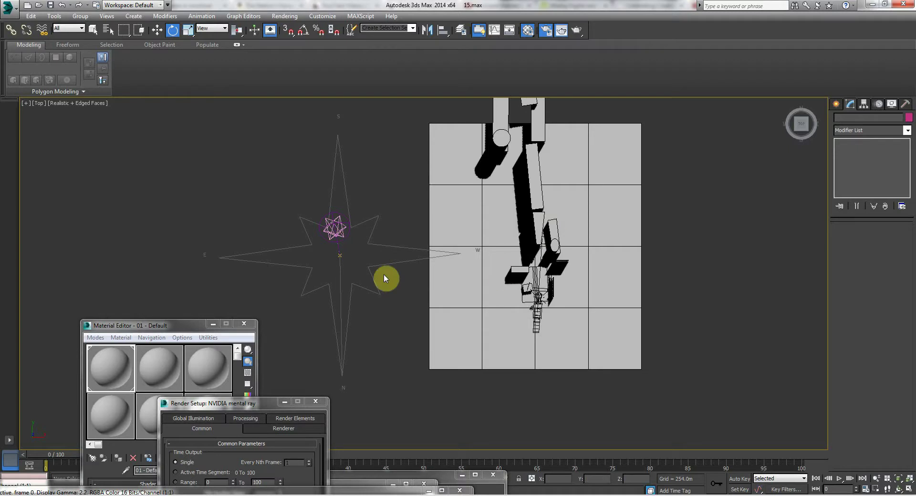
# - Move the daylight compass along X towards the street in the Top view
pyautogui.moveTo(226, 149); pyautogui.dragTo(195, 143, button='middle')
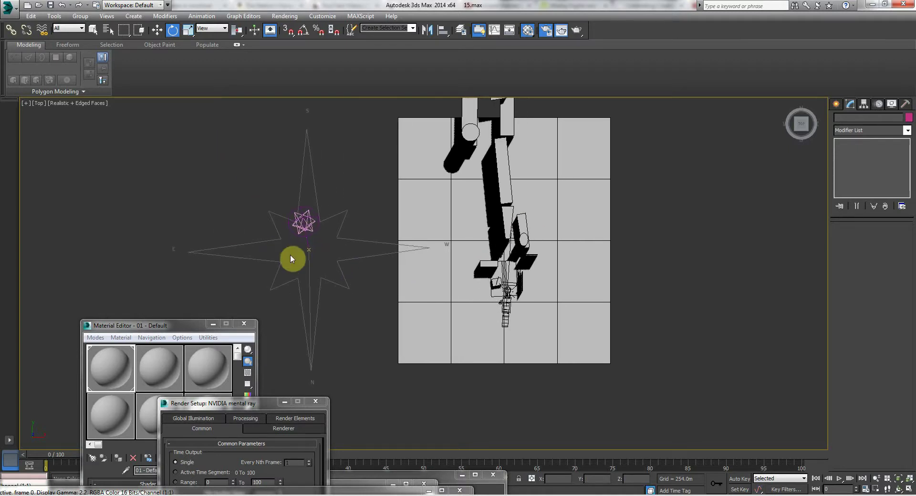
pyautogui.click(350, 260)
pyautogui.rightClick(350, 260)
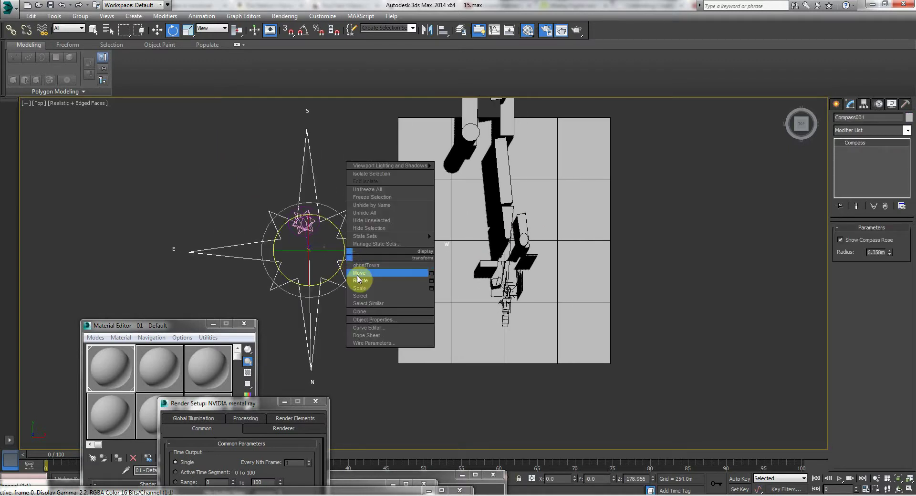
pyautogui.click(359, 273)
pyautogui.moveTo(341, 248); pyautogui.dragTo(373, 248)
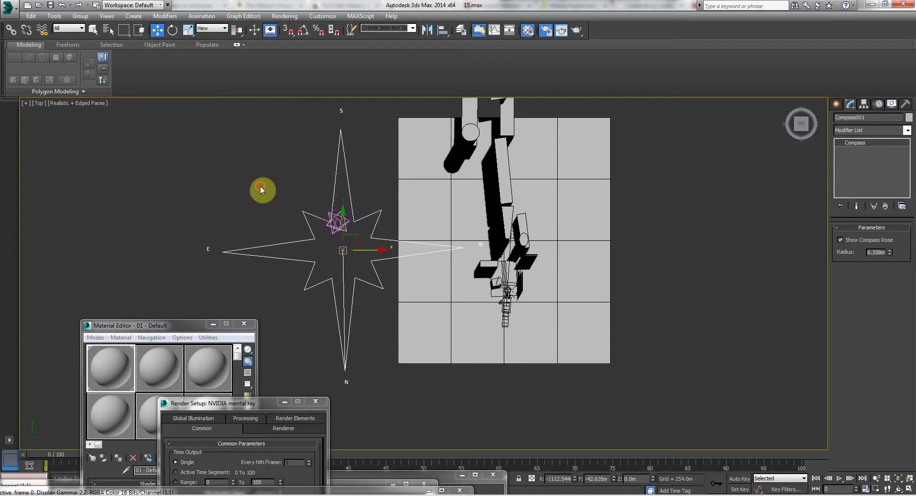
# - Show the MAINCAM camera view, restore the four-viewport layout and resize its panes
pyautogui.click(32, 114)
pyautogui.click(41, 104)
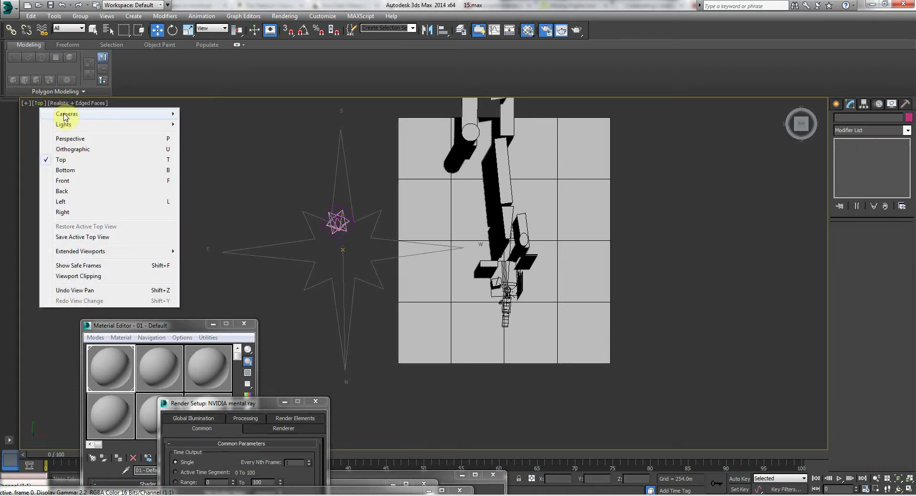
pyautogui.click(208, 114)
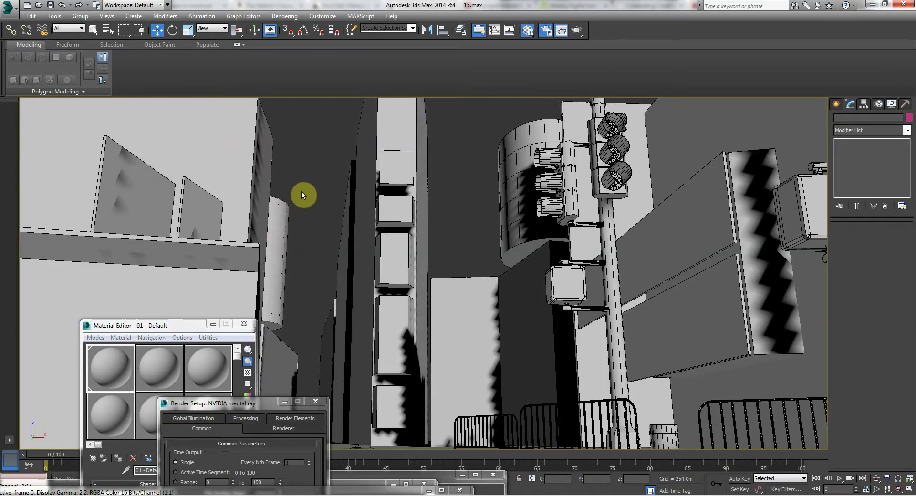
pyautogui.click(905, 489)
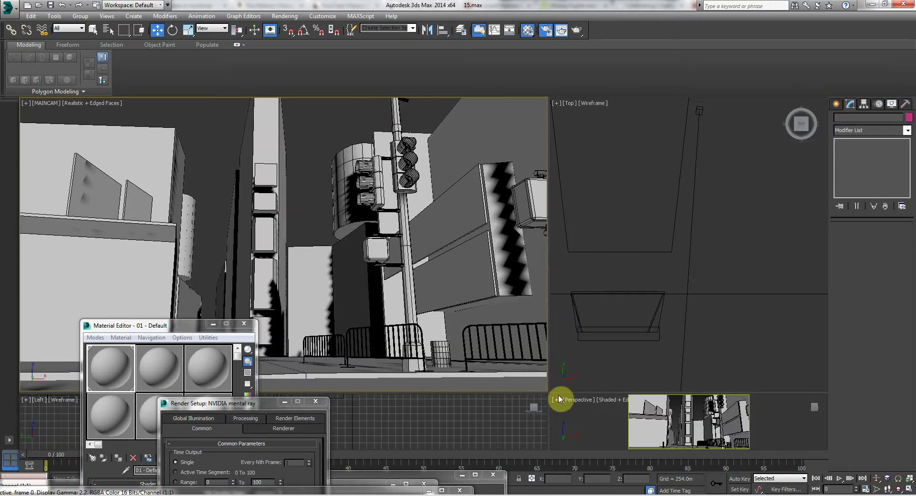
pyautogui.moveTo(469, 245); pyautogui.dragTo(469, 245)
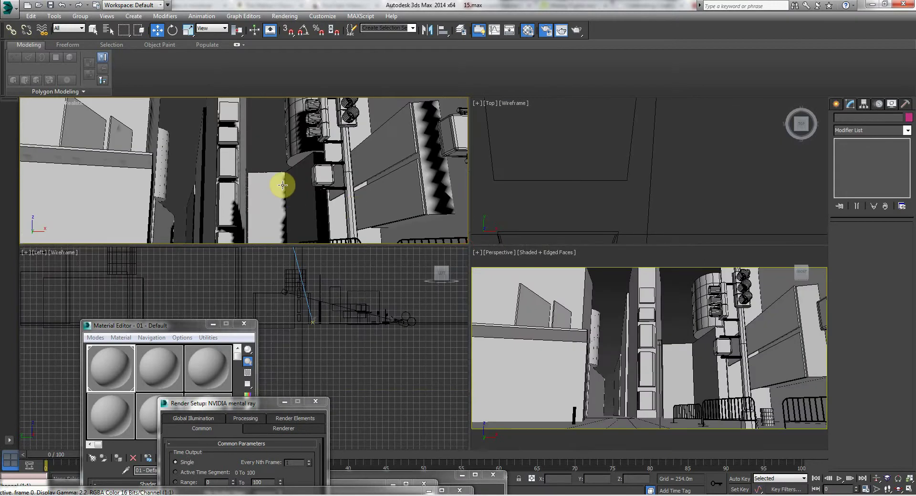
pyautogui.click(579, 204)
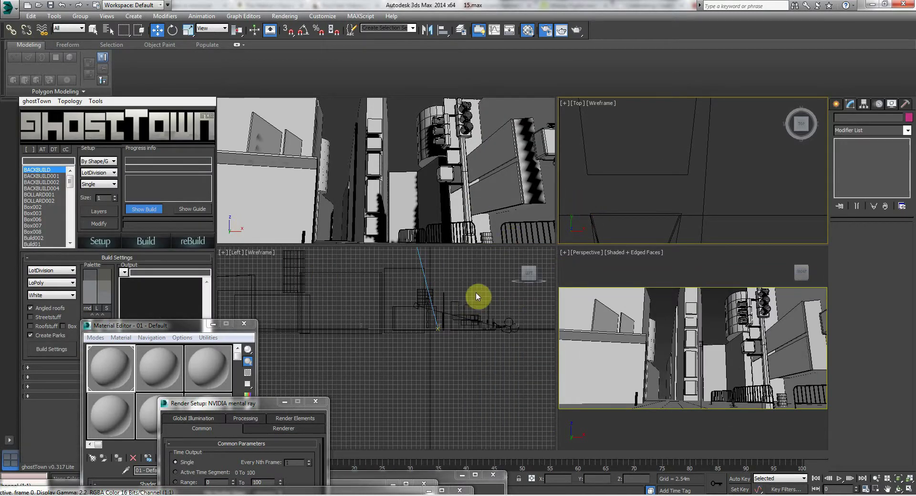
pyautogui.click(489, 271)
pyautogui.rightClick(489, 274)
pyautogui.click(501, 280)
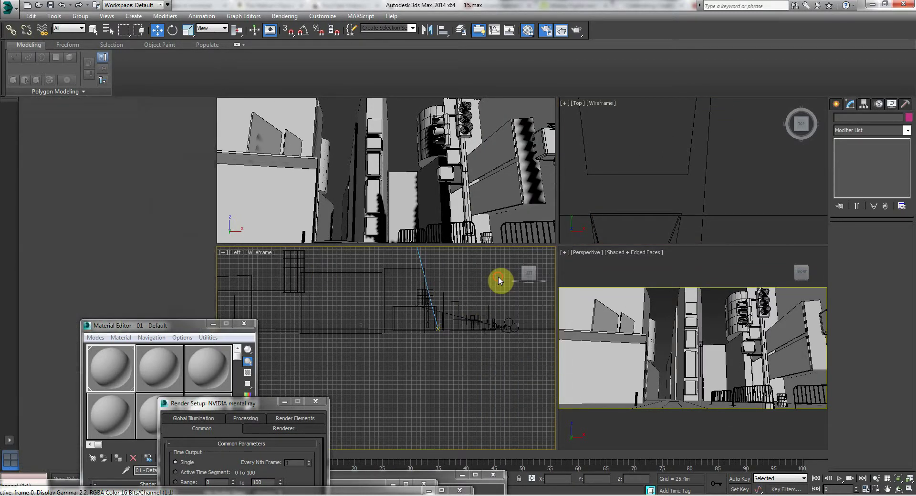
# - Rotate the daylight compass about 1.5 degrees around Z in the Top view and deselect it
pyautogui.click(583, 187)
pyautogui.scroll(-5, 583, 188)
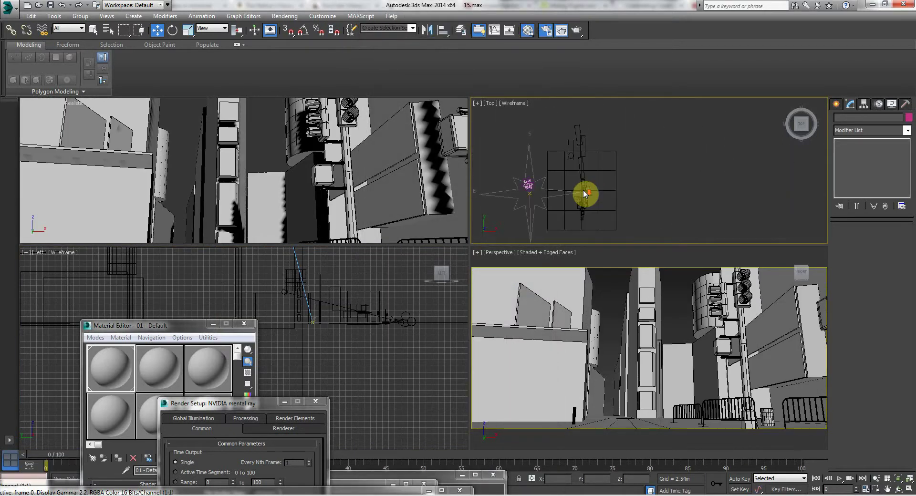
pyautogui.click(532, 163)
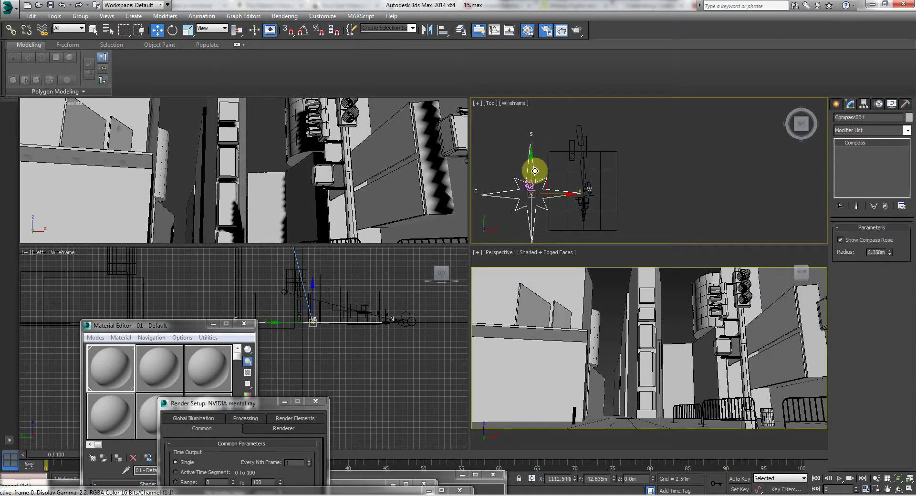
pyautogui.rightClick(532, 172)
pyautogui.click(553, 195)
pyautogui.moveTo(539, 148); pyautogui.dragTo(537, 146)
pyautogui.click(627, 312)
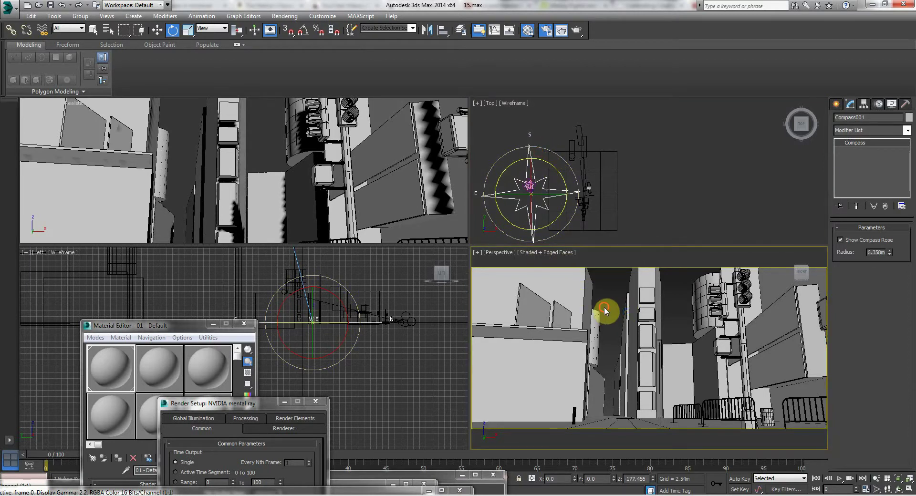
pyautogui.click(606, 311)
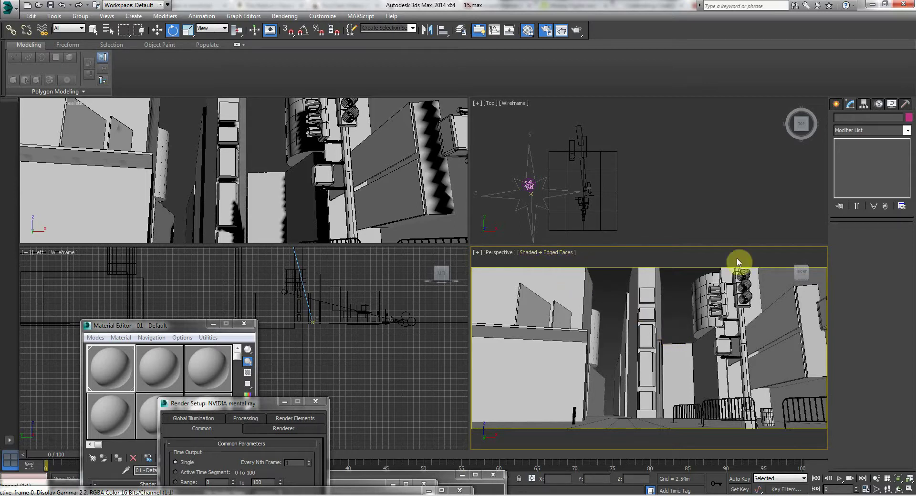
# - Display the Perspective view with Realistic shading, maximize it and move the floating dialogs clear of the scene
pyautogui.click(539, 252)
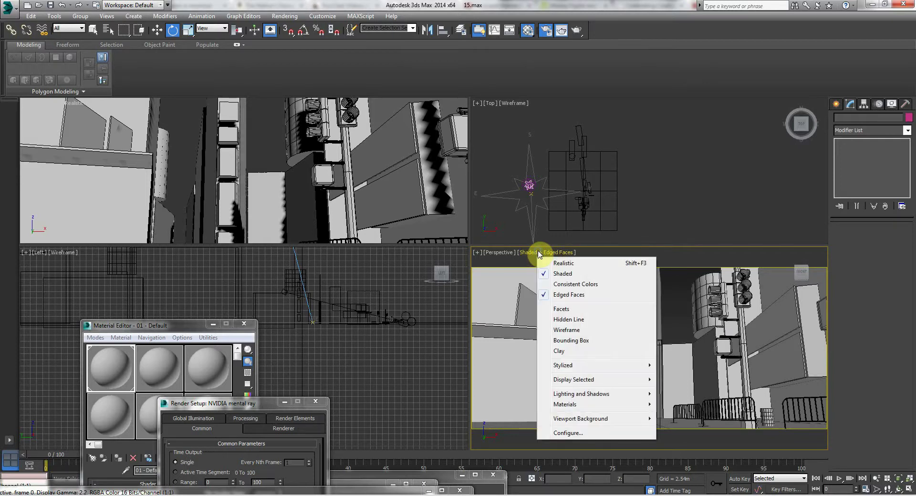
pyautogui.click(555, 264)
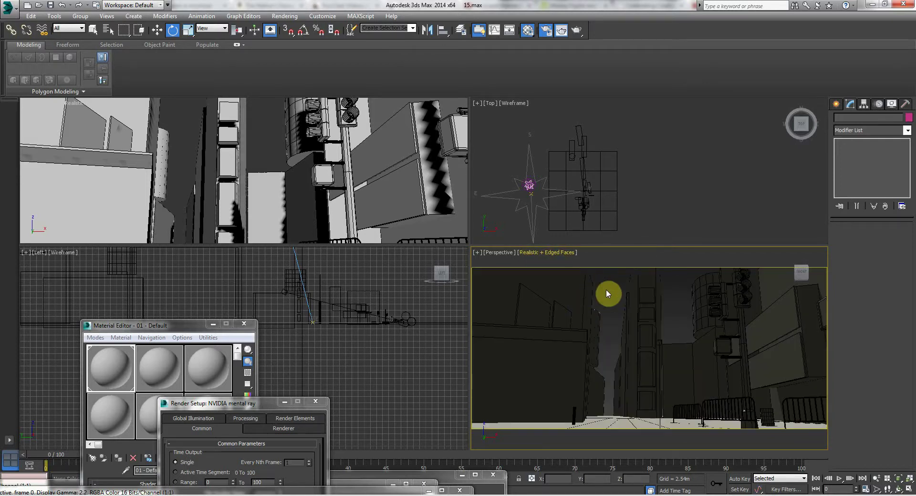
pyautogui.click(909, 489)
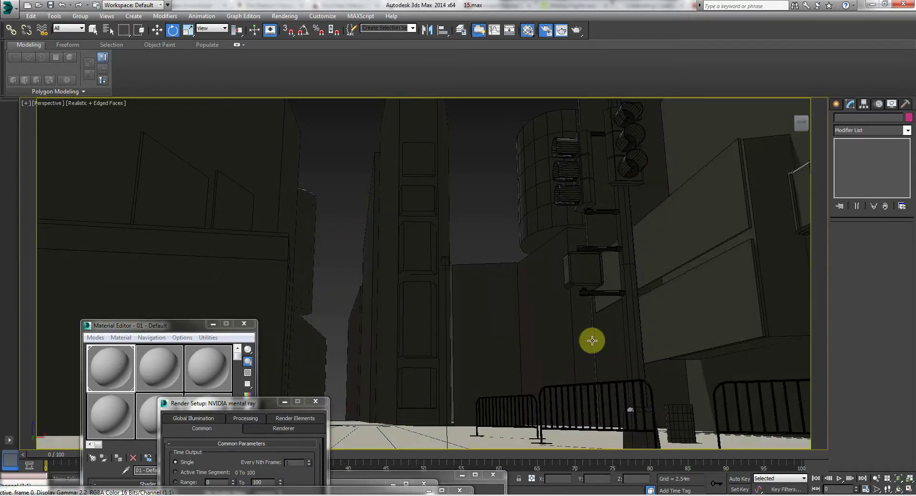
pyautogui.moveTo(173, 327); pyautogui.dragTo(154, 473)
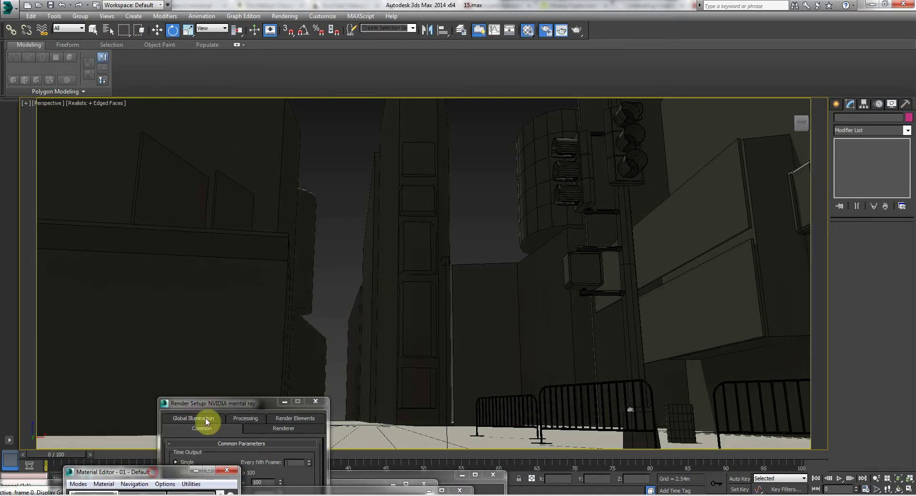
pyautogui.moveTo(174, 405); pyautogui.dragTo(99, 470)
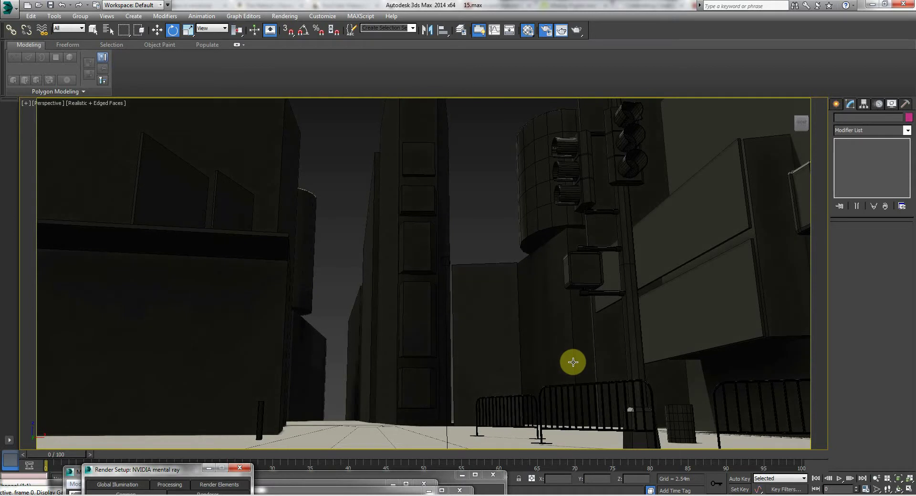
# - Try another rotation of the daylight compass in the Top view and check the lighting in the maximized Perspective view
pyautogui.click(910, 489)
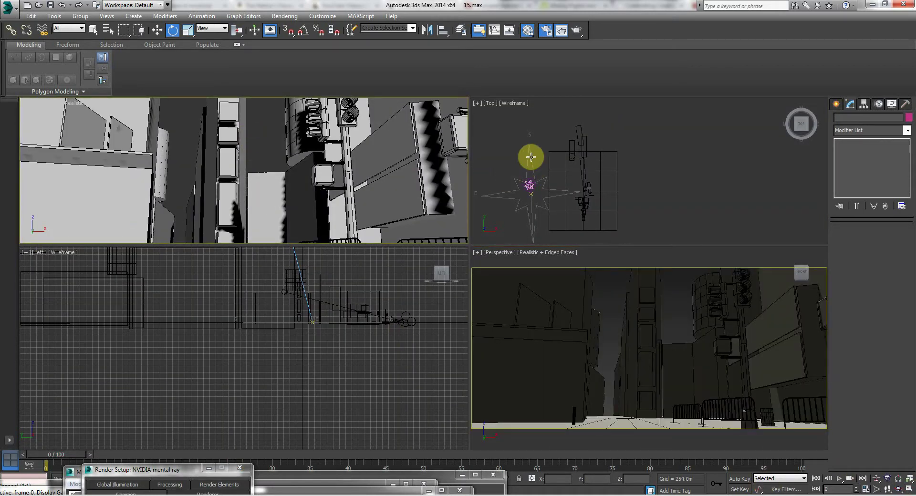
pyautogui.click(531, 156)
pyautogui.moveTo(531, 156); pyautogui.dragTo(482, 202)
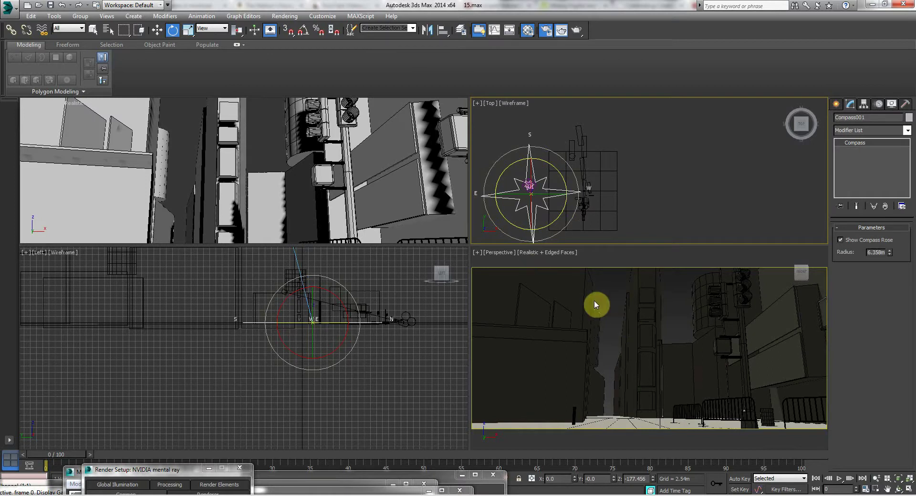
pyautogui.rightClick(597, 303)
pyautogui.click(910, 489)
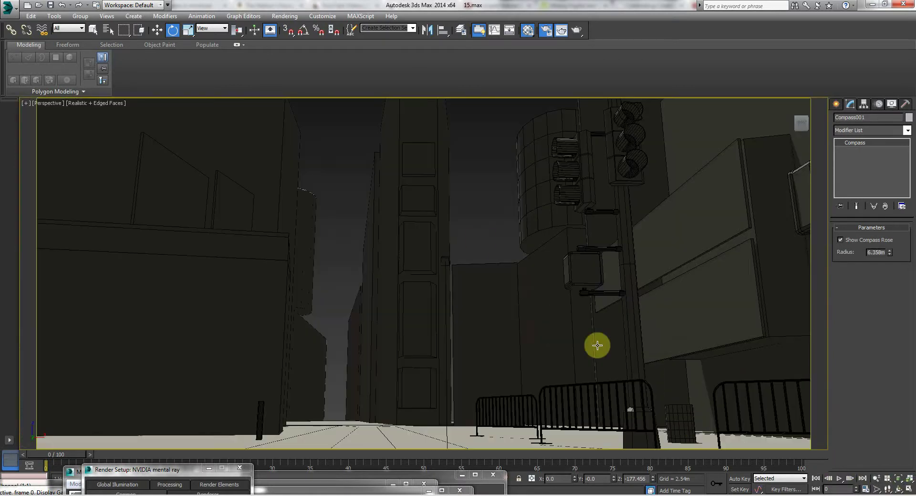
pyautogui.click(334, 157)
# - Open the environment settings and keep mr Photographic Exposure Control active, with processing of background and environment maps off
pyautogui.click(285, 16)
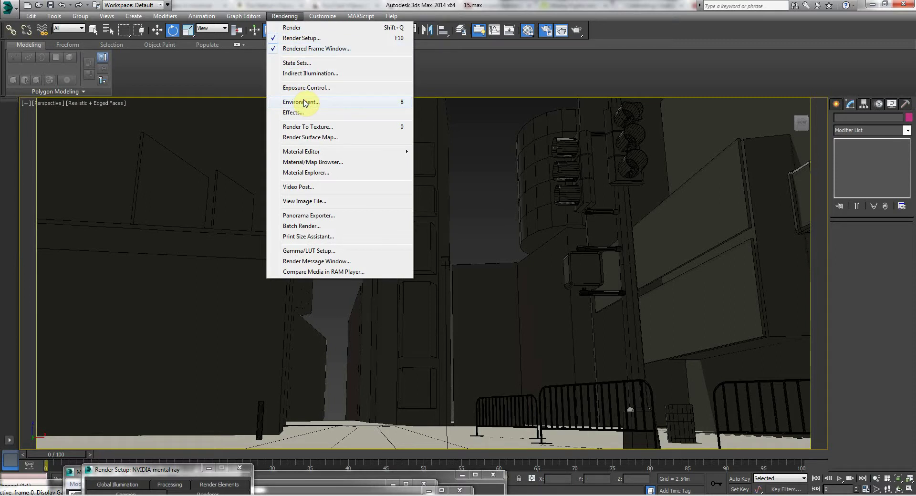
pyautogui.click(305, 102)
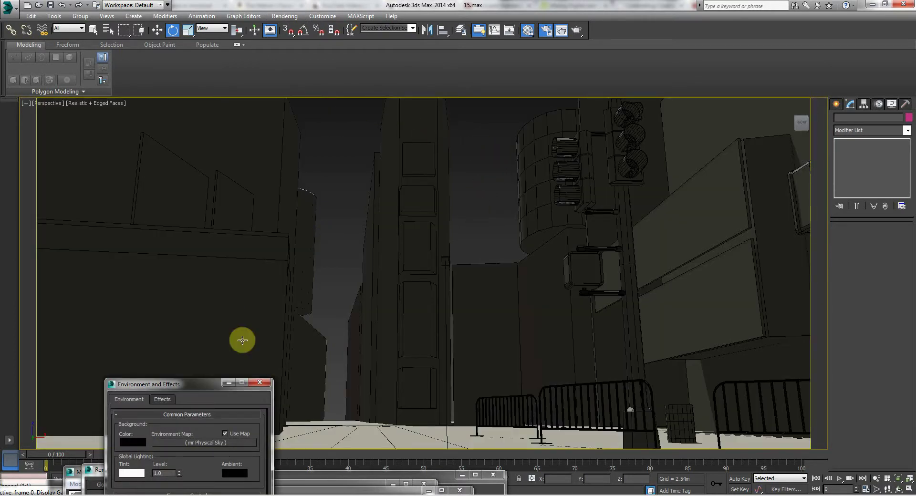
pyautogui.moveTo(176, 384); pyautogui.dragTo(197, 112)
pyautogui.click(137, 259)
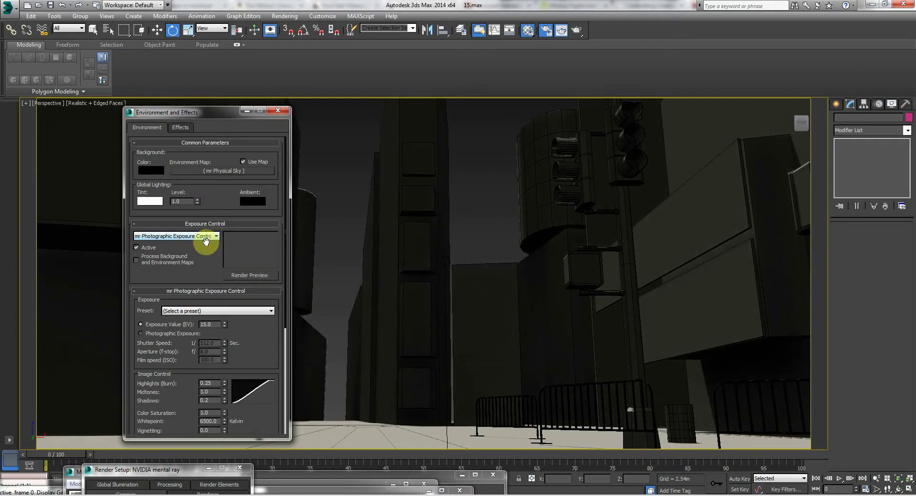
pyautogui.click(210, 237)
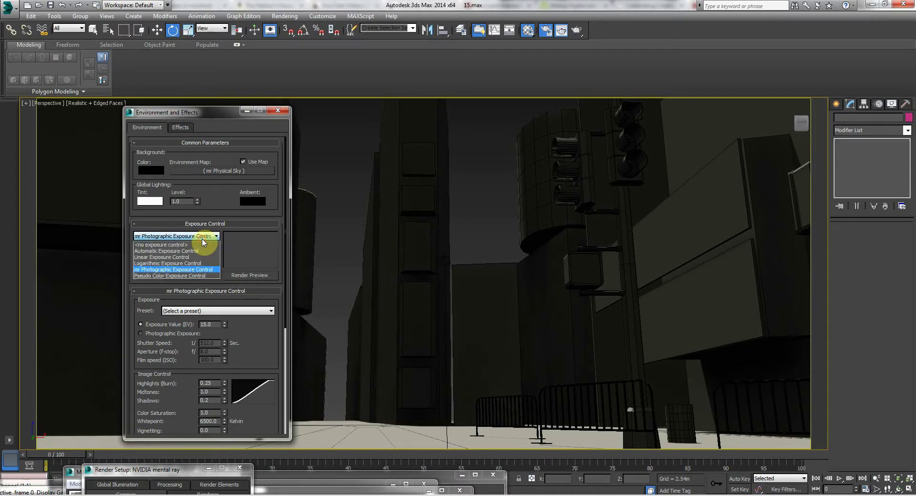
pyautogui.click(176, 270)
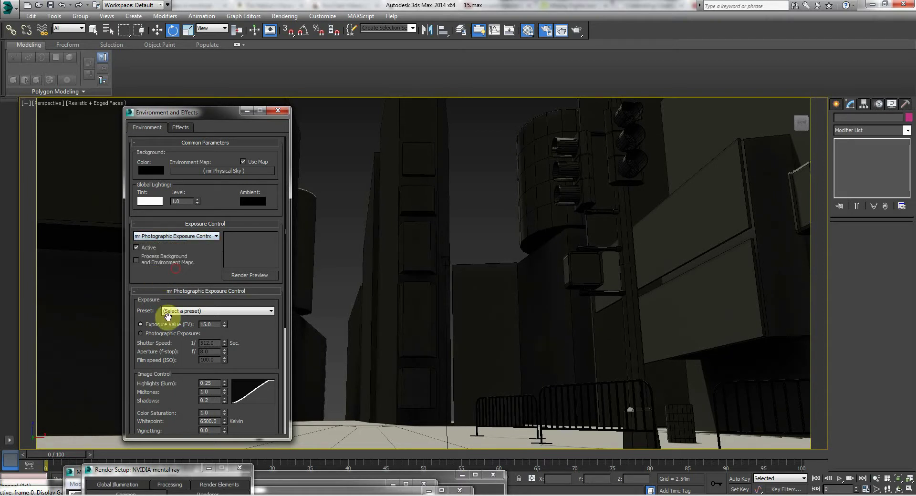
pyautogui.click(177, 236)
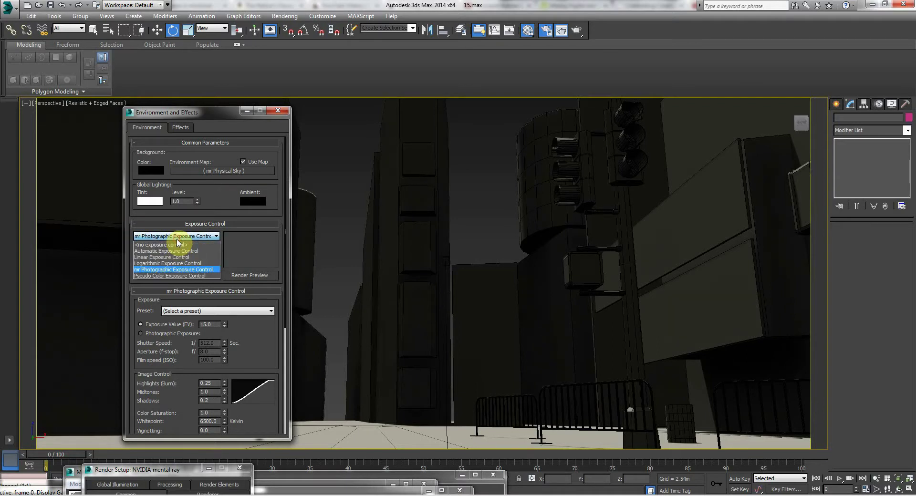
pyautogui.click(172, 270)
pyautogui.click(136, 248)
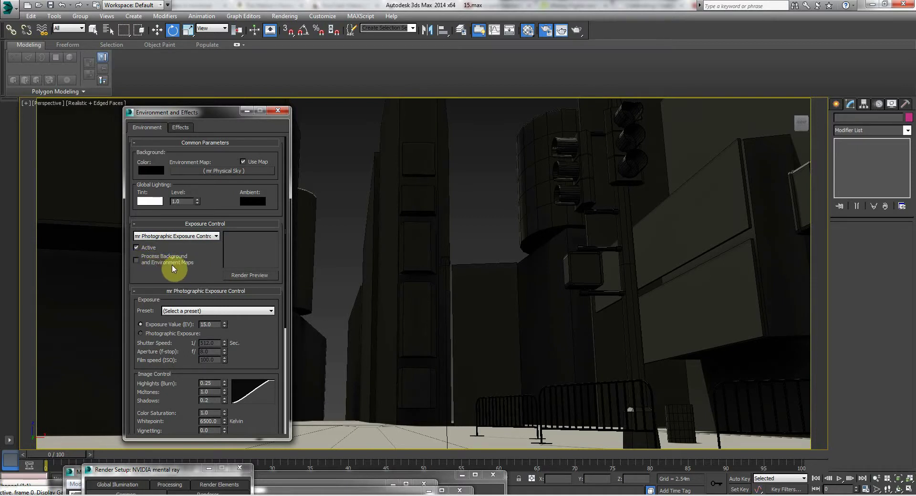
# - Render the exposure preview thumbnail and examine the scene's exposure in it
pyautogui.click(234, 278)
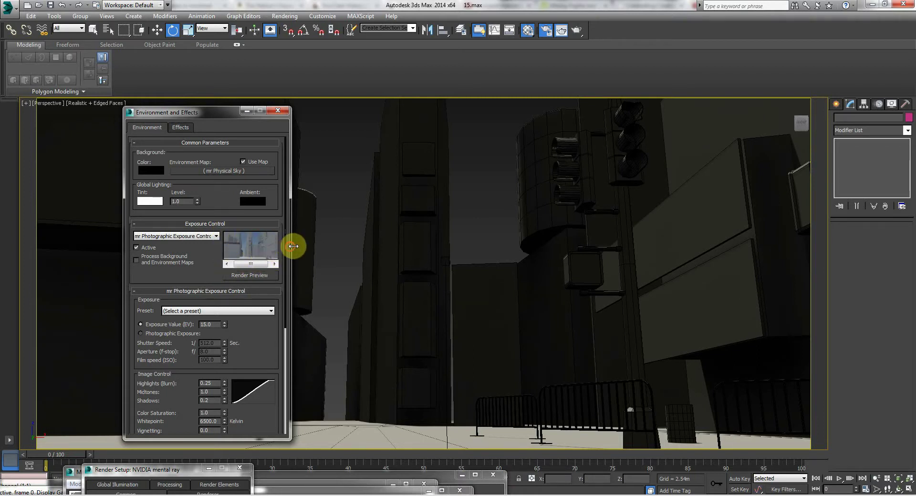
pyautogui.click(250, 263)
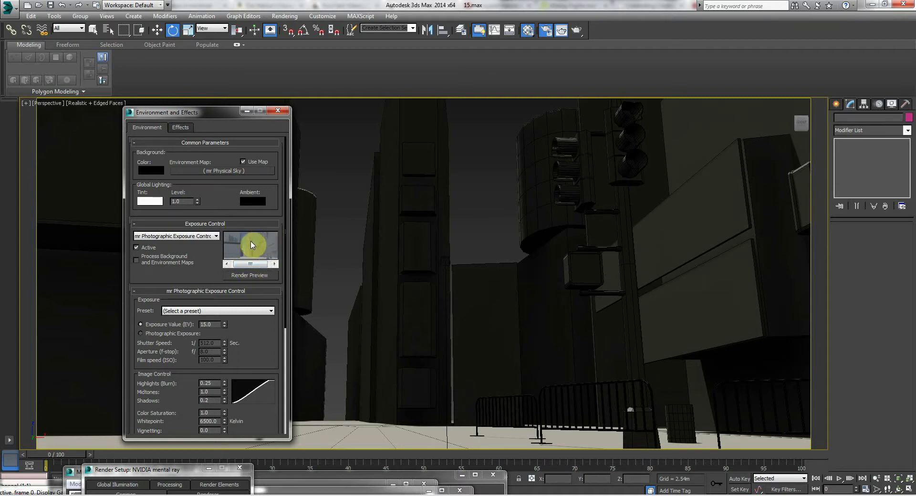
pyautogui.click(353, 166)
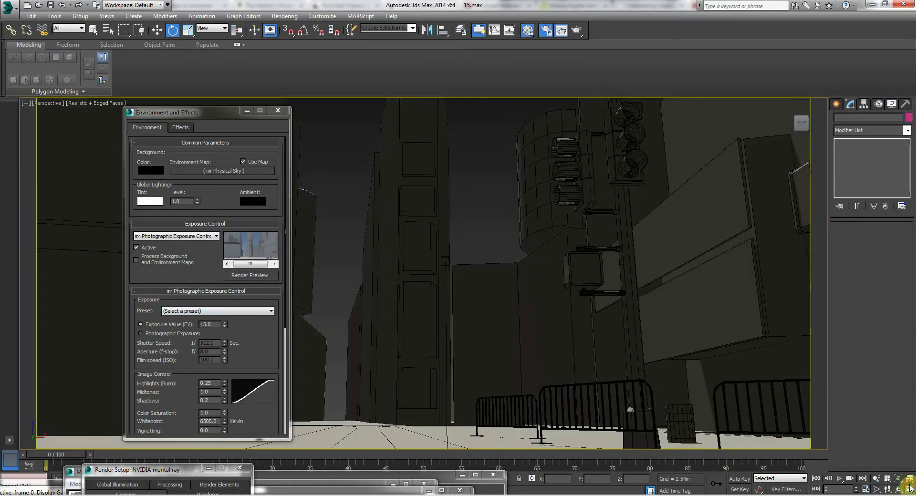
# - Restore the four-viewport layout, set the Daylight system's time to hour 9 and deselect it
pyautogui.click(909, 489)
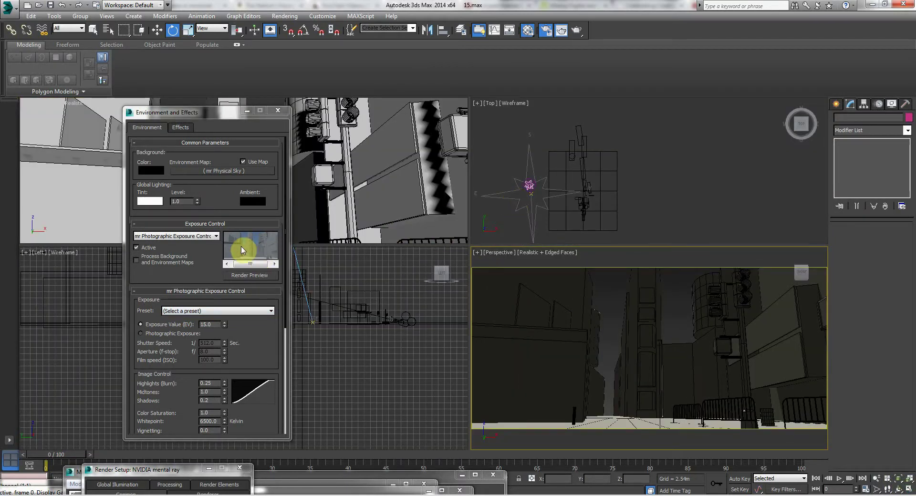
pyautogui.scroll(3, 519, 176)
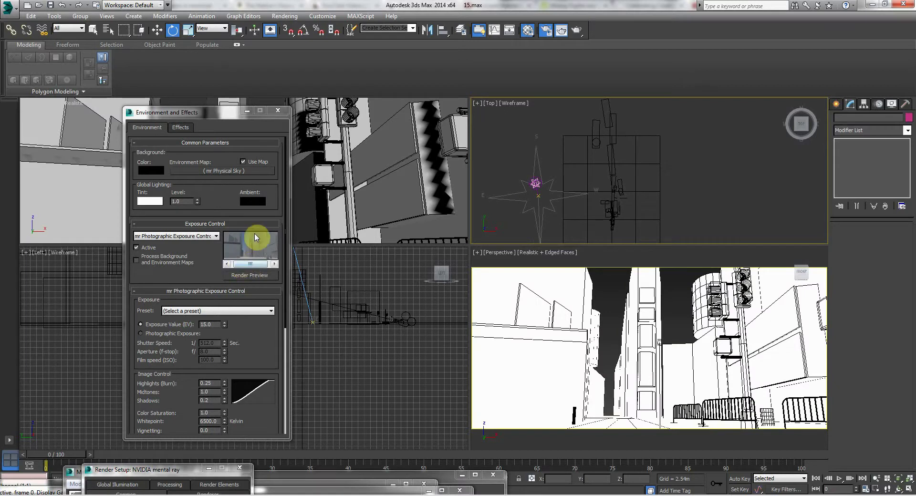
pyautogui.click(534, 182)
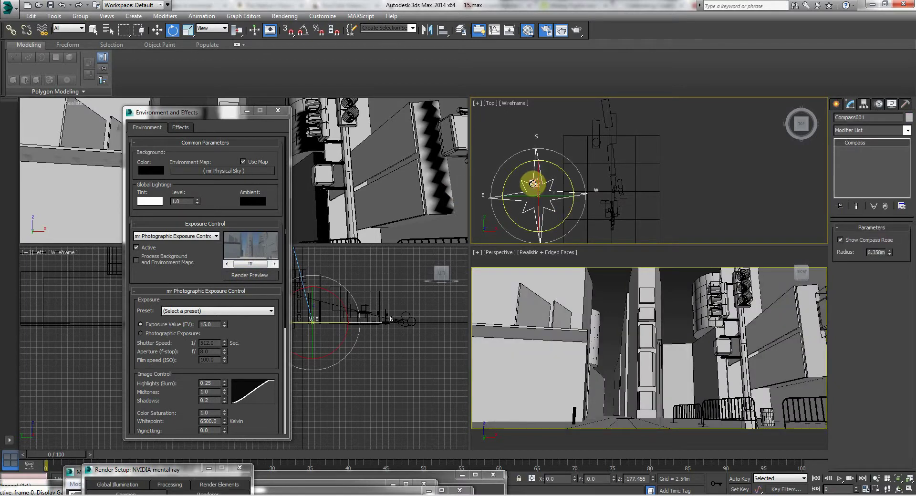
pyautogui.click(533, 184)
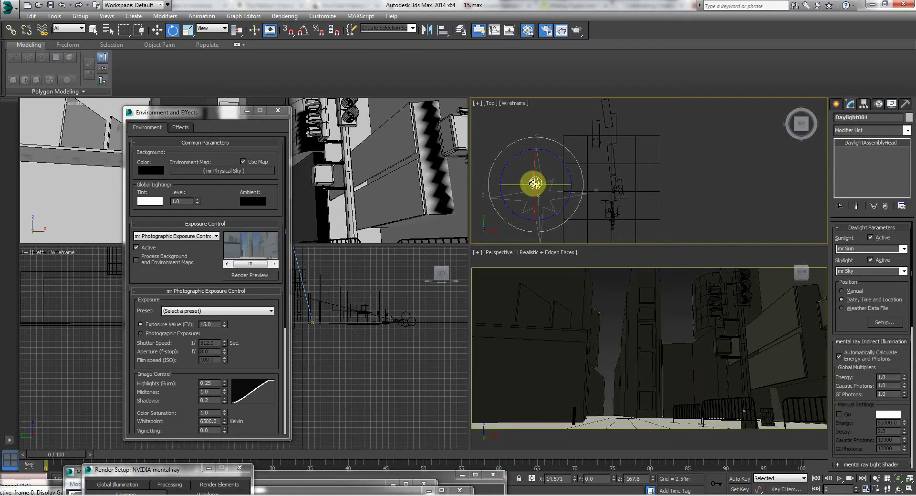
pyautogui.click(880, 104)
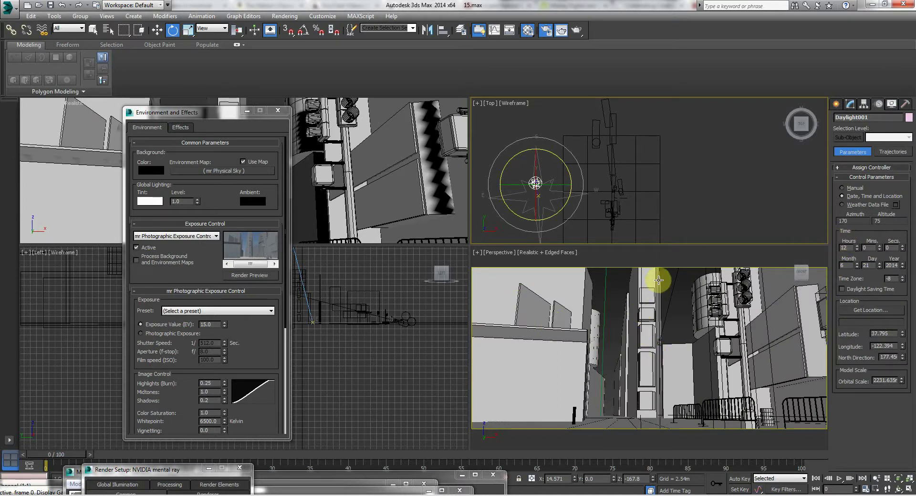
pyautogui.click(857, 250)
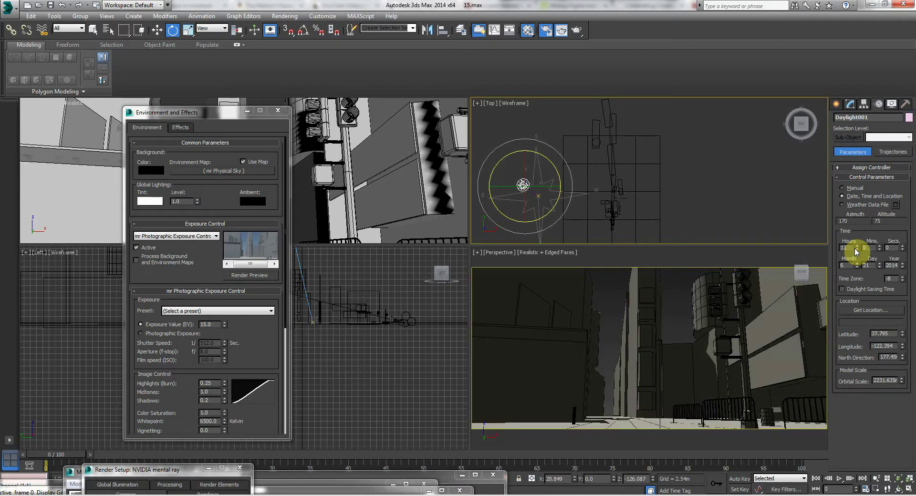
pyautogui.click(856, 250)
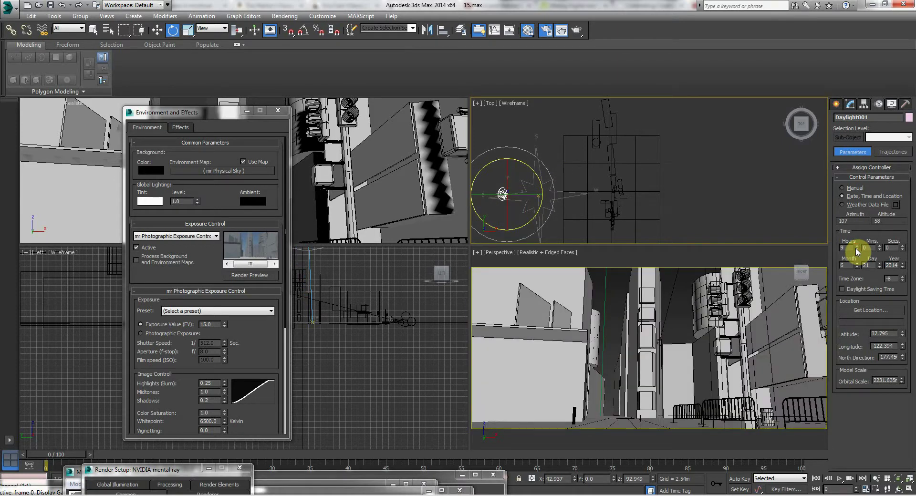
pyautogui.click(618, 293)
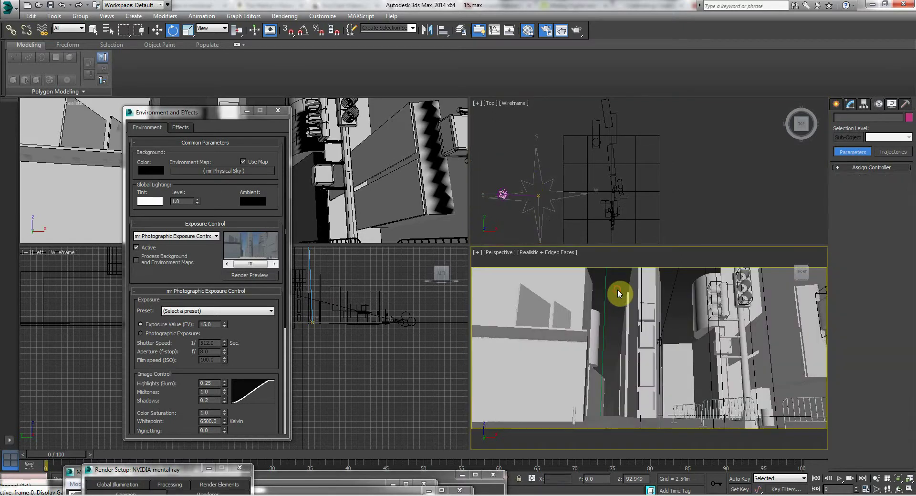
# - Refresh the exposure preview thumbnail and render the Perspective view
pyautogui.click(250, 281)
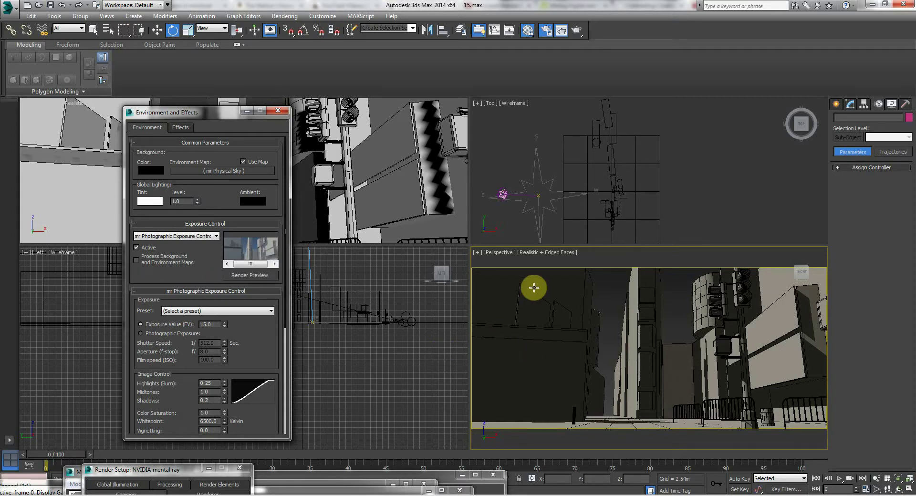
pyautogui.click(606, 295)
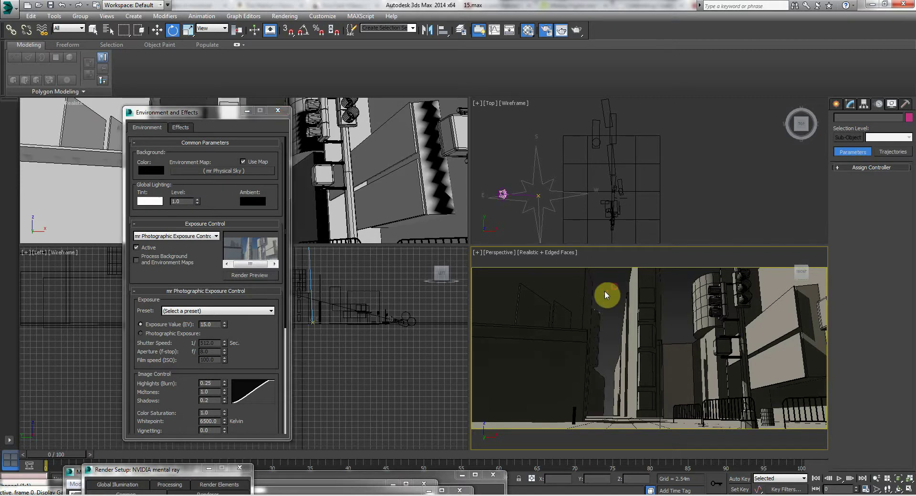
pyautogui.click(284, 15)
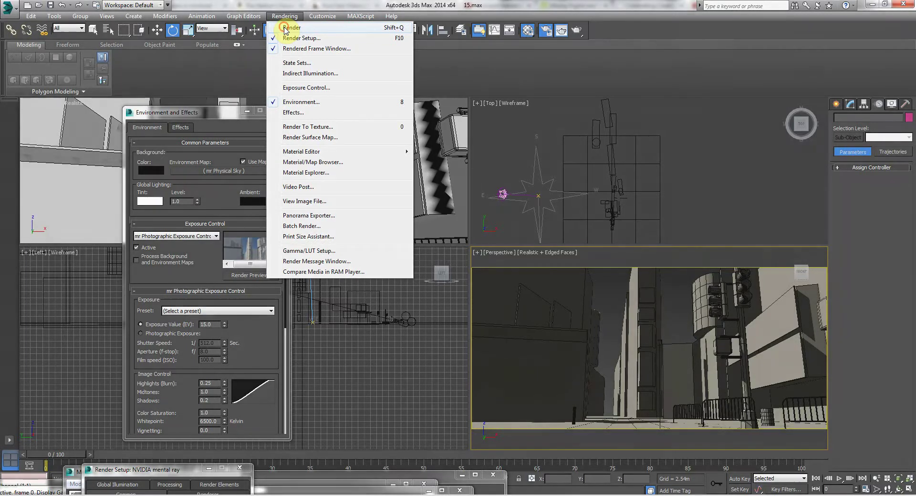
pyautogui.click(291, 28)
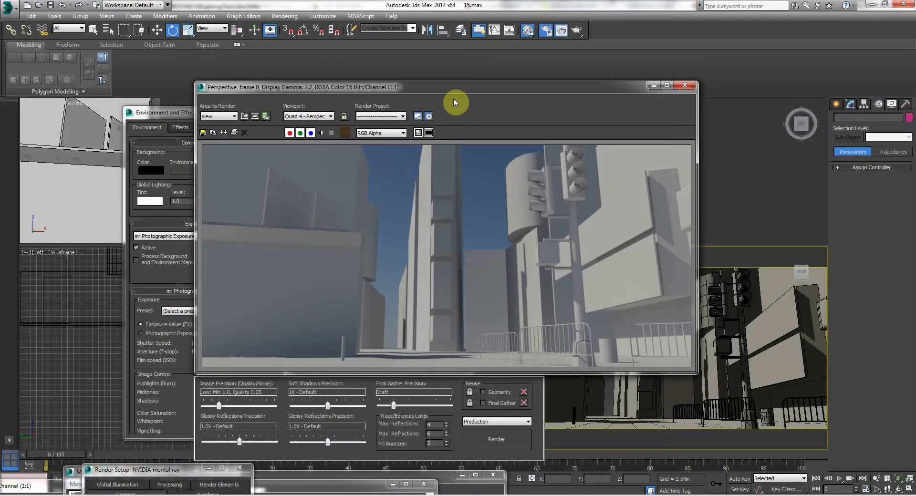
# - Maximize the rendered frame, examine the sunlight and shadows on the buildings and traffic lights up close, and restore the window
pyautogui.doubleClick(446, 88)
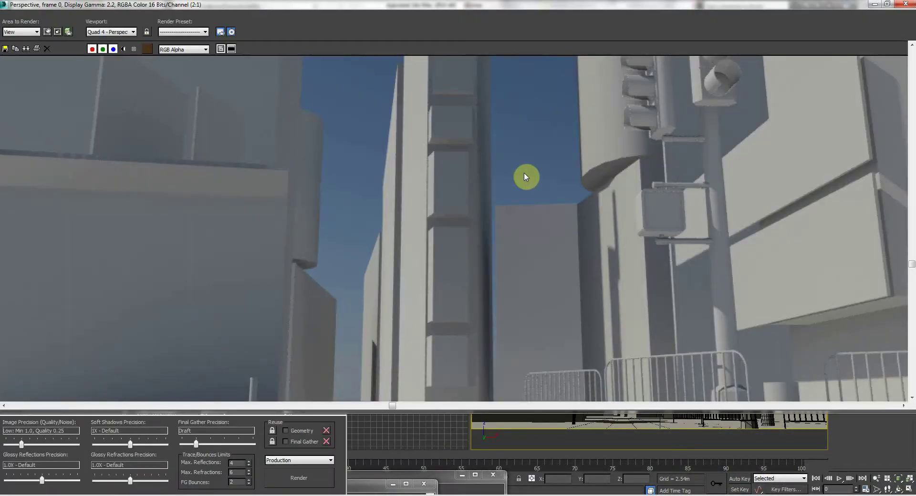
pyautogui.scroll(1, 529, 188)
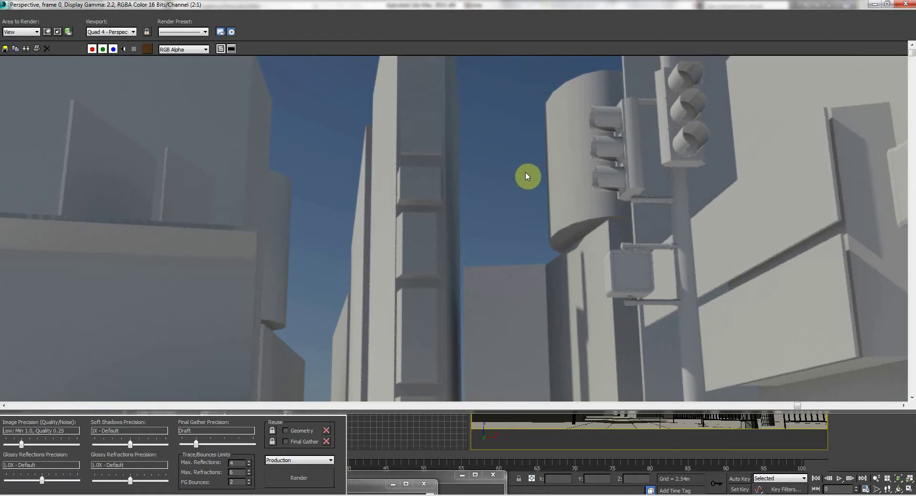
pyautogui.scroll(1, 725, 84)
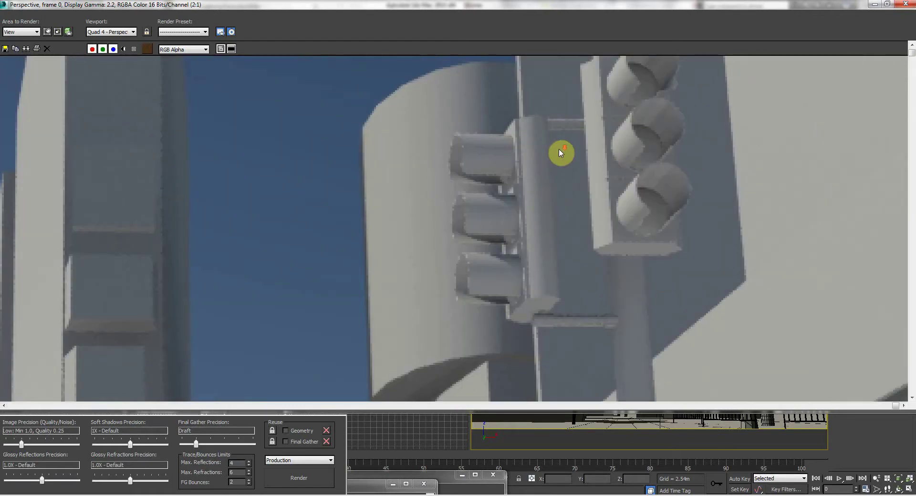
pyautogui.scroll(-2, 558, 153)
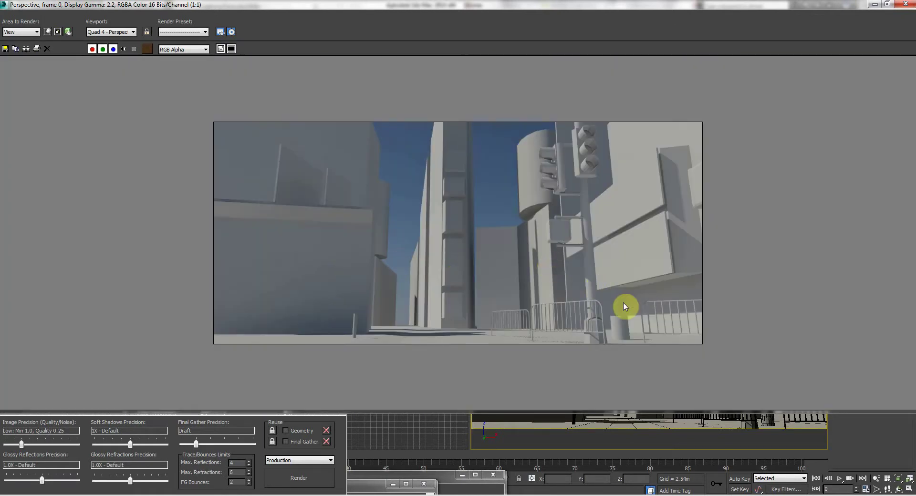
pyautogui.scroll(1, 591, 327)
pyautogui.scroll(-1, 282, 303)
pyautogui.scroll(1, 406, 205)
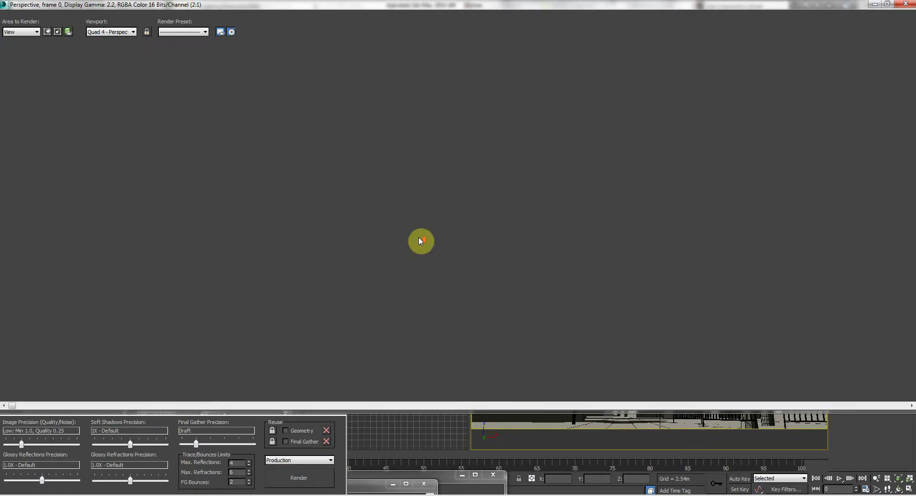
pyautogui.doubleClick(556, 4)
# - Move the rendered frame window down out of the way and bring the environment settings to the front
pyautogui.moveTo(518, 127); pyautogui.dragTo(303, 345)
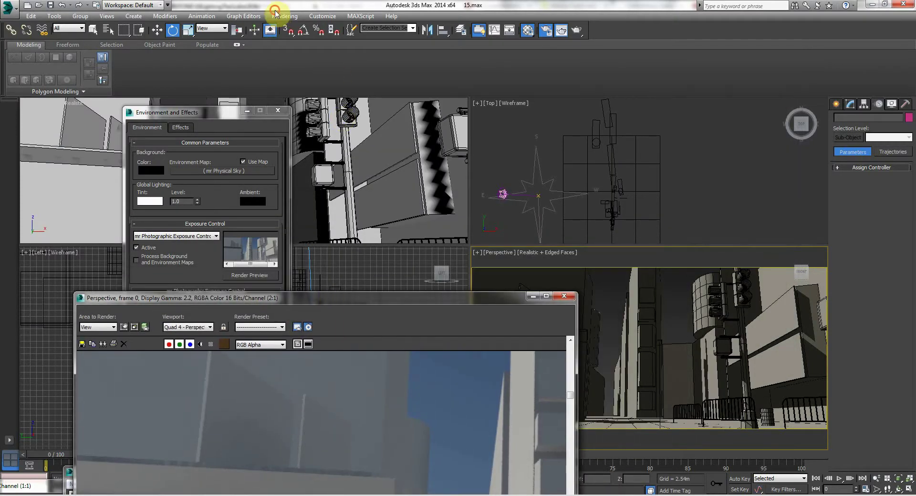
pyautogui.click(279, 17)
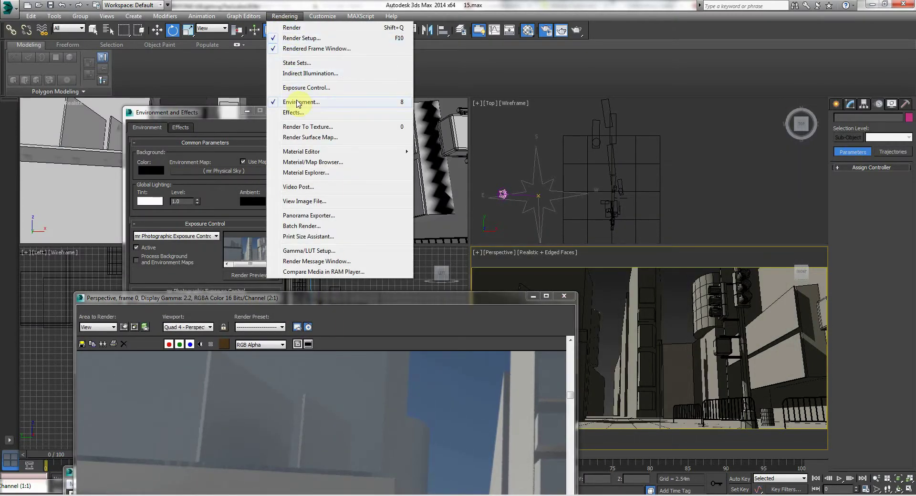
pyautogui.click(297, 102)
pyautogui.click(284, 16)
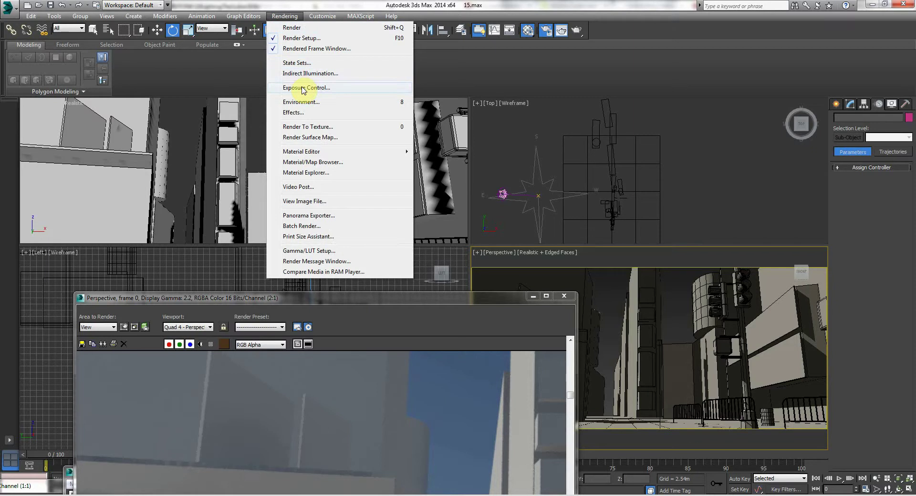
pyautogui.click(301, 102)
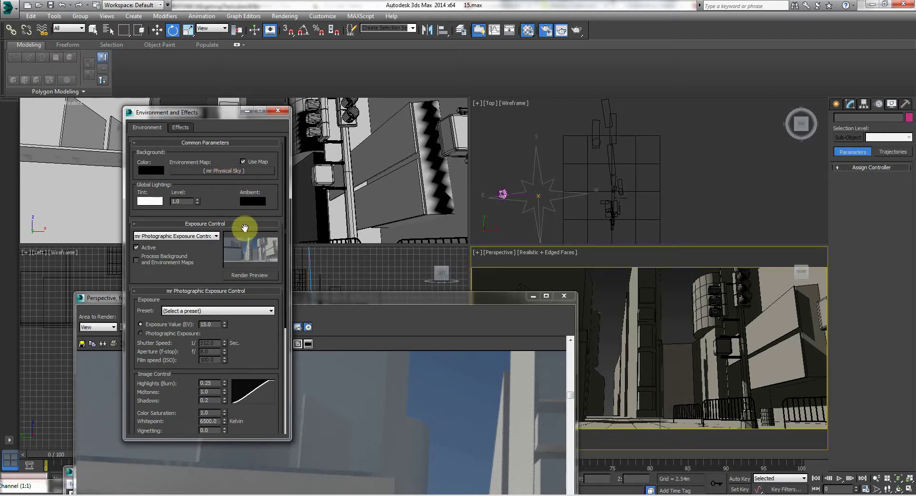
# - Show the whole rendered frame at 1:1 and reposition its window to compare the image with the exposure settings
pyautogui.moveTo(348, 292); pyautogui.dragTo(538, 184)
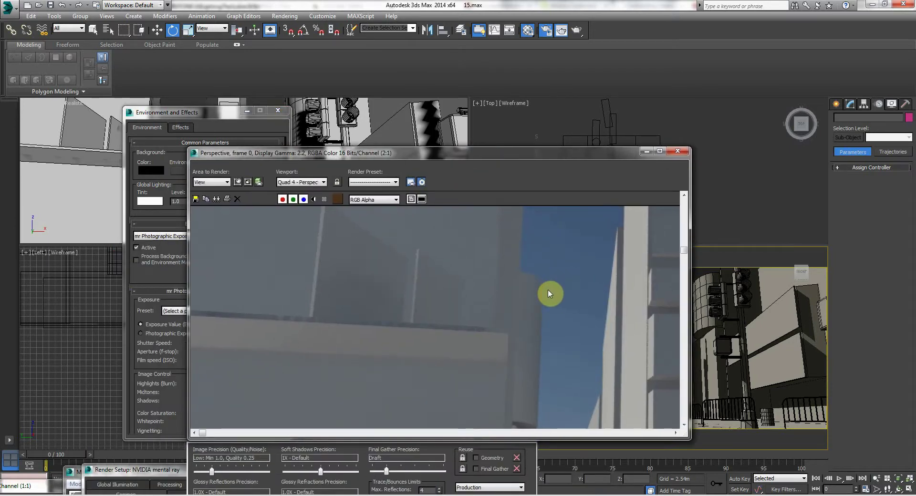
pyautogui.moveTo(264, 151); pyautogui.dragTo(184, 380)
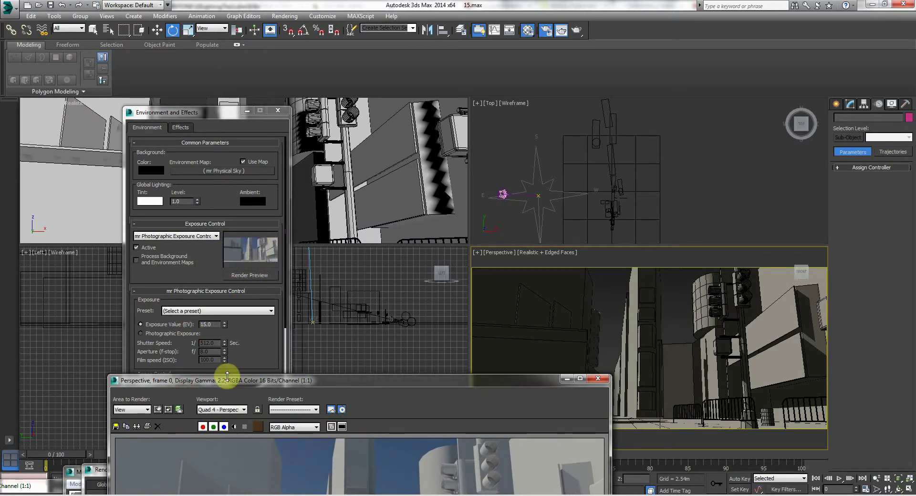
pyautogui.moveTo(237, 384); pyautogui.dragTo(235, 411)
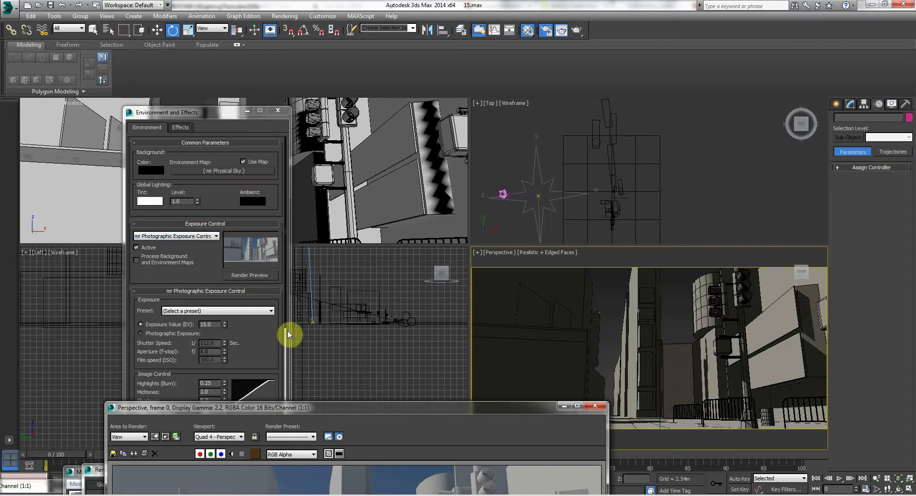
pyautogui.moveTo(320, 410); pyautogui.dragTo(311, 77)
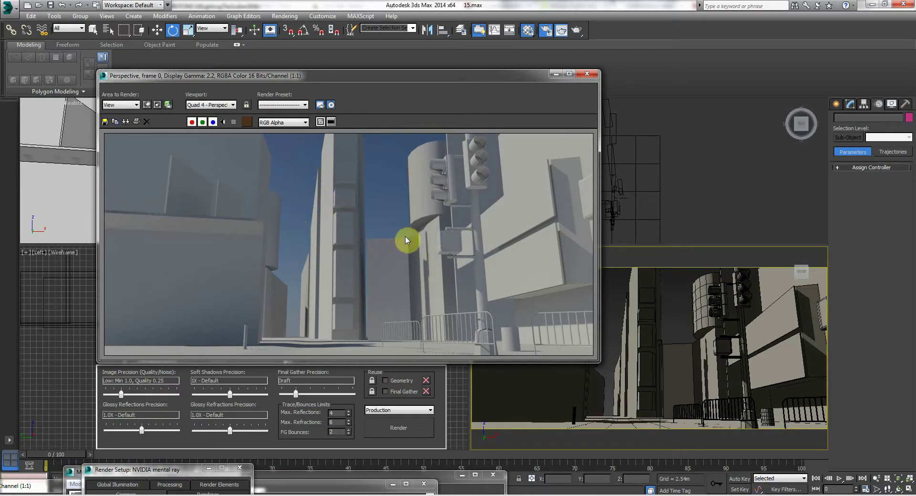
# - Select the daylight system in the Top view, set its hour to 17 and increase the minutes for a low evening sun
pyautogui.moveTo(269, 74); pyautogui.dragTo(180, 338)
pyautogui.moveTo(203, 117); pyautogui.dragTo(230, 89)
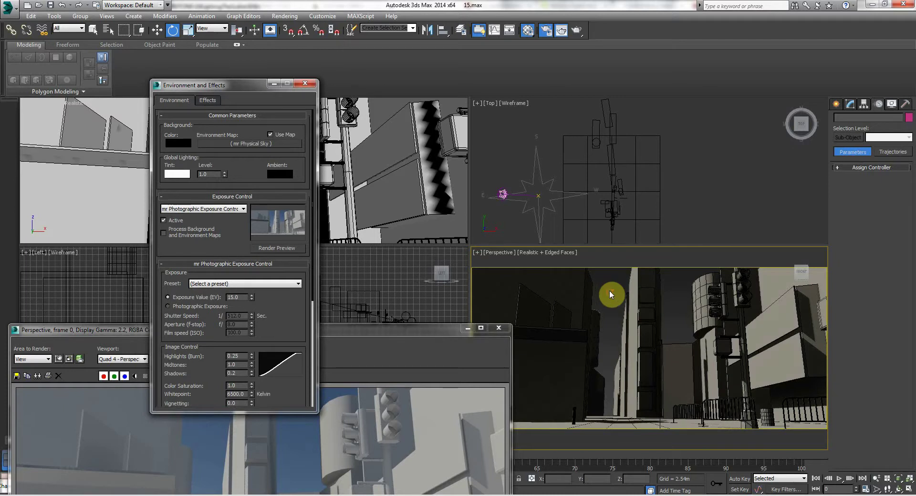
pyautogui.moveTo(511, 210); pyautogui.dragTo(536, 180, button='middle')
pyautogui.click(527, 168)
pyautogui.rightClick(623, 312)
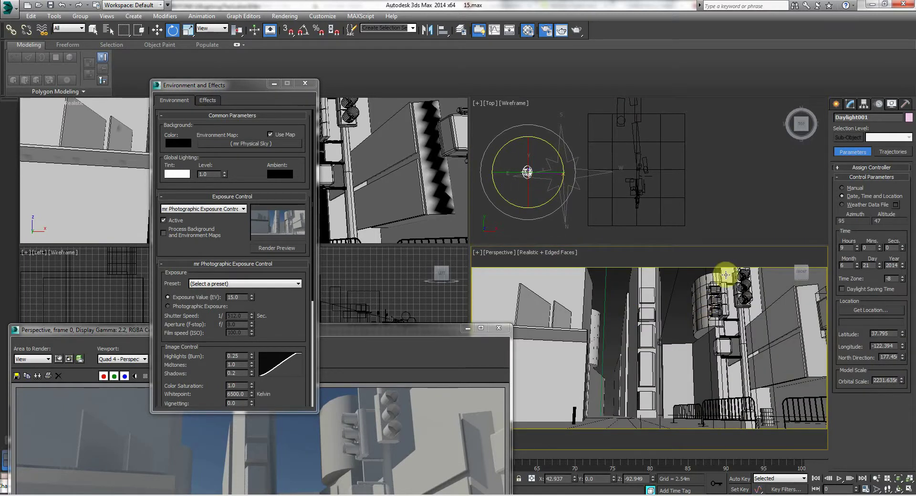
pyautogui.moveTo(858, 249); pyautogui.dragTo(861, 242)
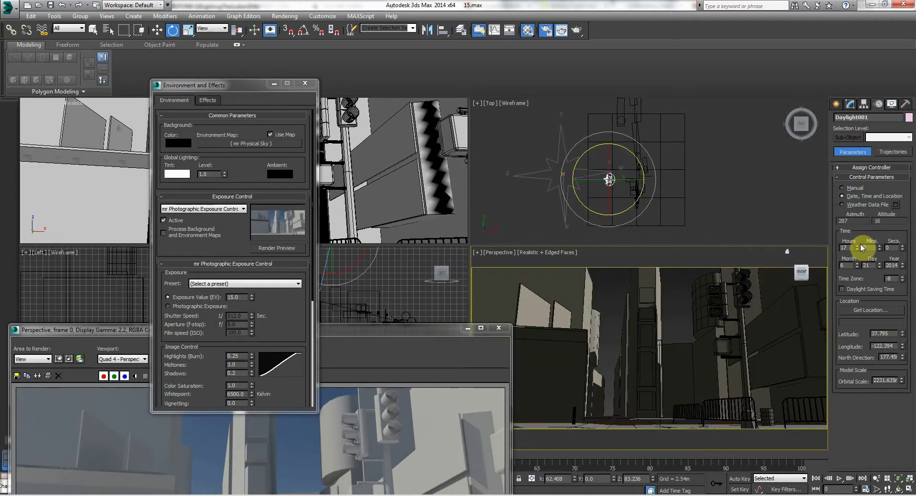
pyautogui.click(882, 248)
pyautogui.moveTo(880, 248); pyautogui.dragTo(880, 217)
pyautogui.click(676, 304)
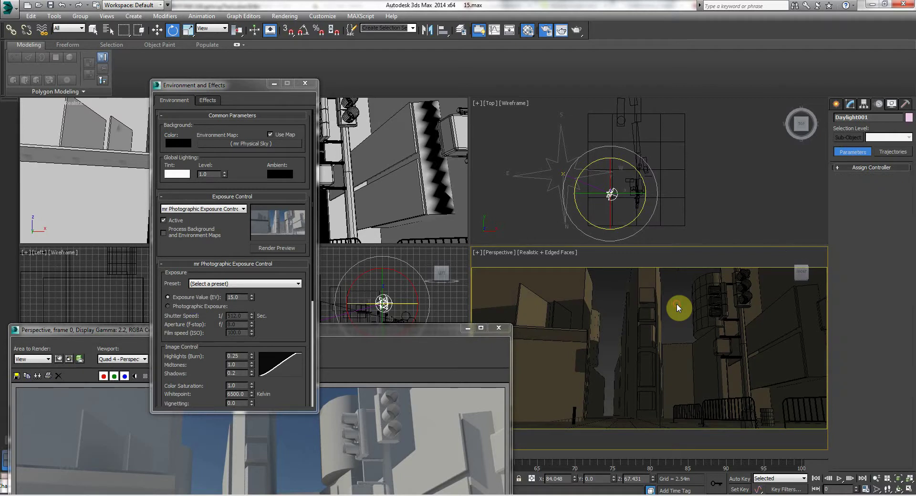
# - Maximize the Perspective viewport and move the environment settings and rendered frame windows apart
pyautogui.click(908, 490)
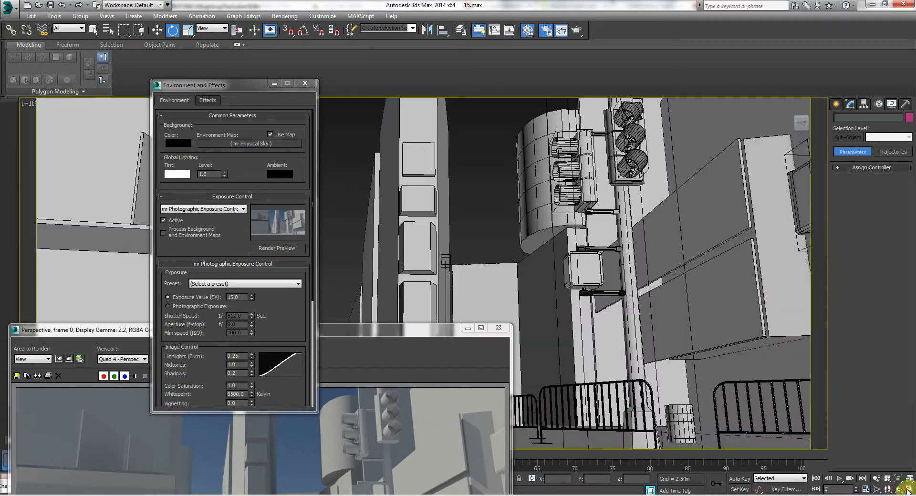
pyautogui.moveTo(228, 86); pyautogui.dragTo(384, 121)
pyautogui.moveTo(757, 252); pyautogui.dragTo(786, 384)
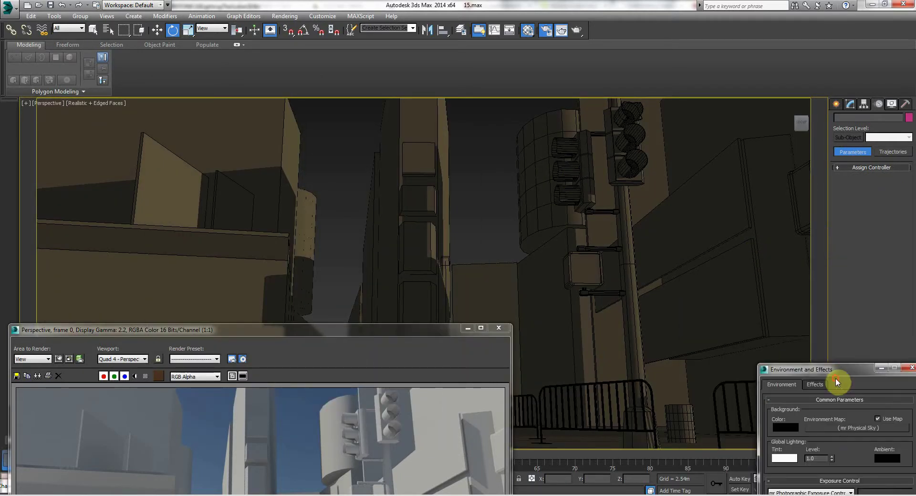
pyautogui.moveTo(322, 336); pyautogui.dragTo(588, 155)
# - Bring the environment settings back beside the rendered frame and refresh the exposure preview thumbnail
pyautogui.click(286, 16)
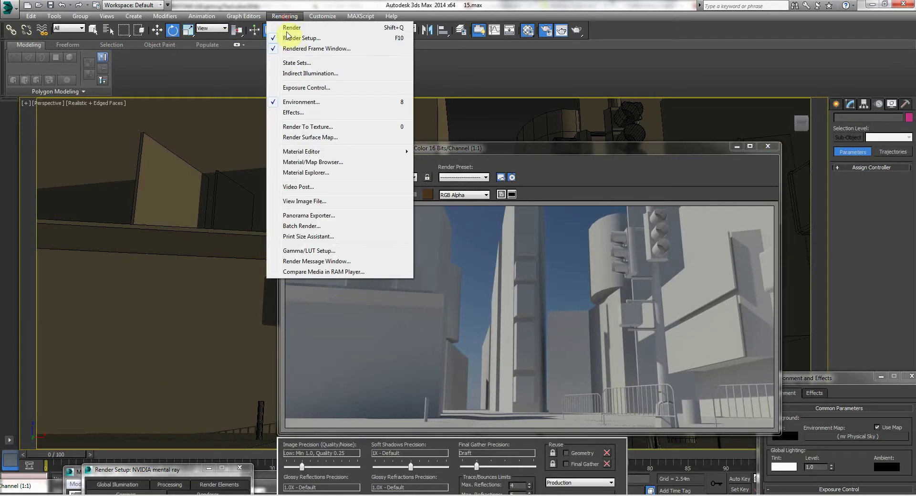
pyautogui.click(298, 101)
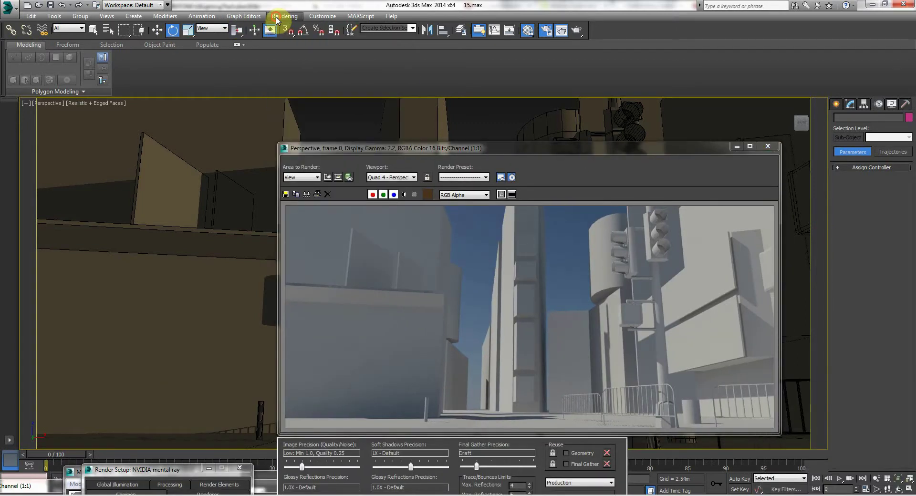
pyautogui.click(285, 16)
pyautogui.click(300, 102)
pyautogui.moveTo(757, 352); pyautogui.dragTo(245, 73)
pyautogui.click(351, 229)
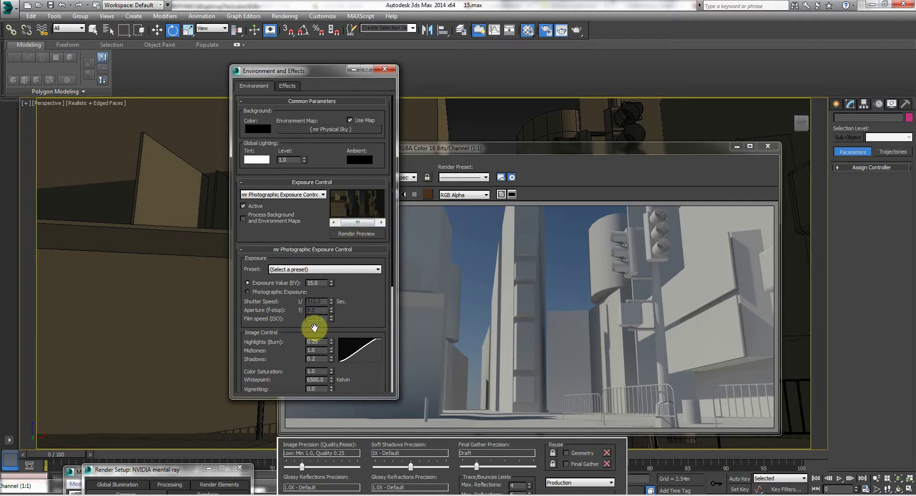
# - Set the photographic exposure value (EV) to 12.0 to brighten the evening scene
pyautogui.click(331, 282)
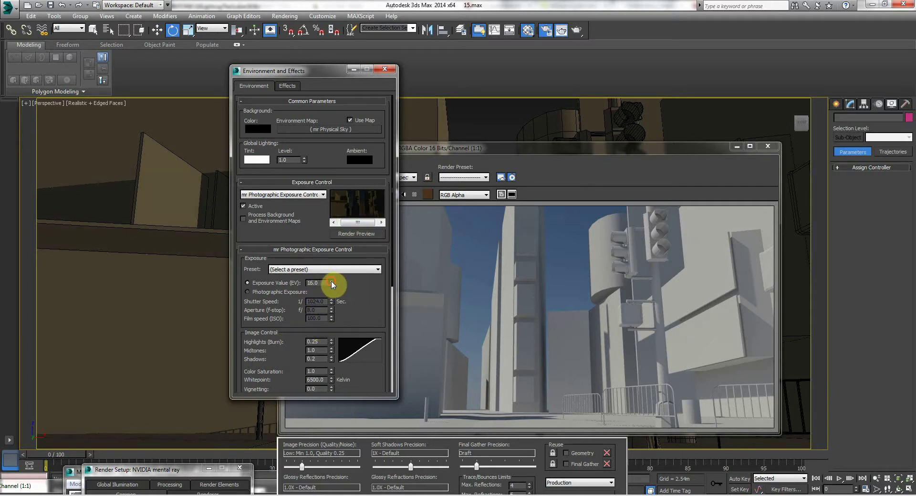
pyautogui.click(332, 285)
pyautogui.click(332, 285)
pyautogui.click(332, 285)
pyautogui.click(331, 285)
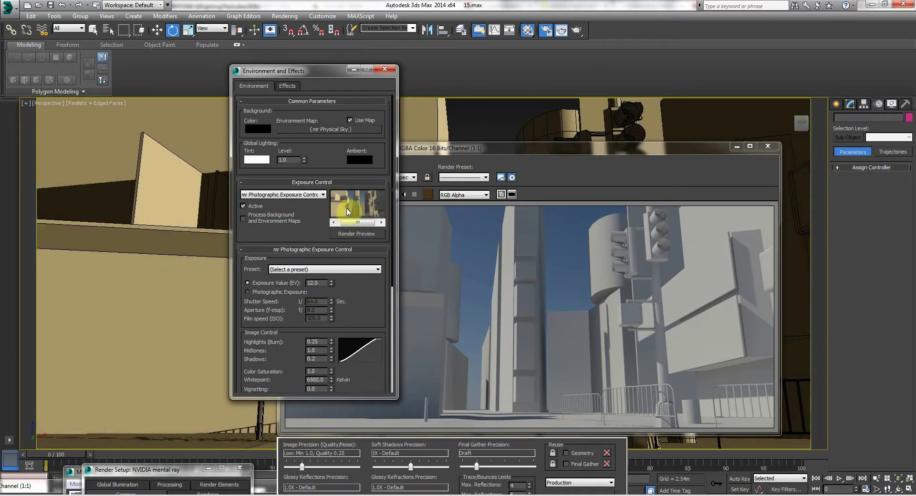
# - Render the scene with the new sun time and exposure, then move the rendered frame window out of the way
pyautogui.moveTo(425, 152); pyautogui.dragTo(328, 77)
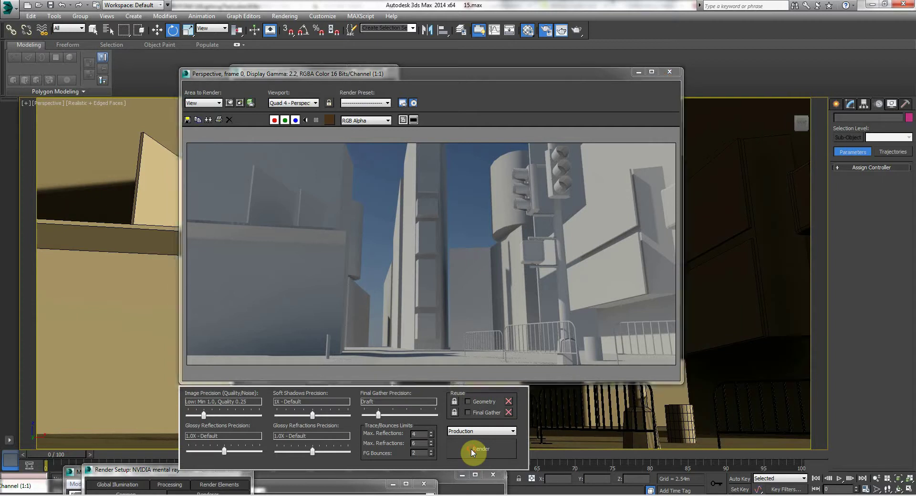
pyautogui.click(472, 453)
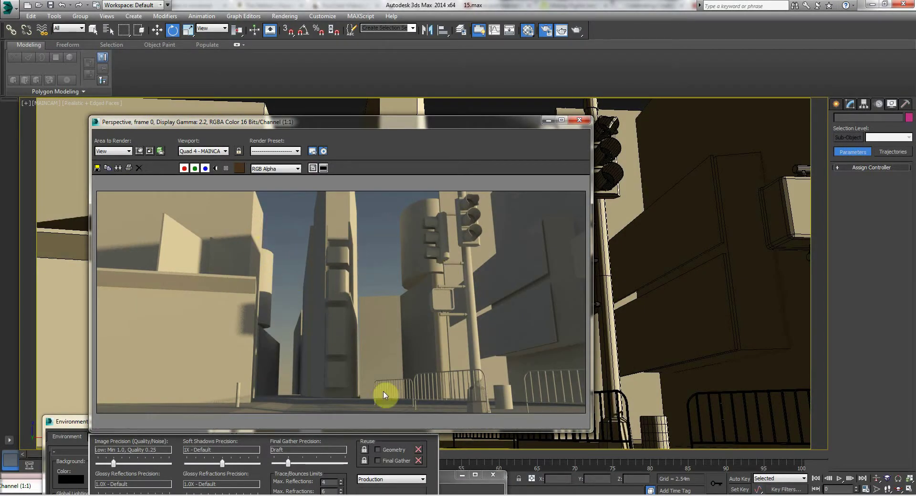
pyautogui.moveTo(308, 125); pyautogui.dragTo(294, 114)
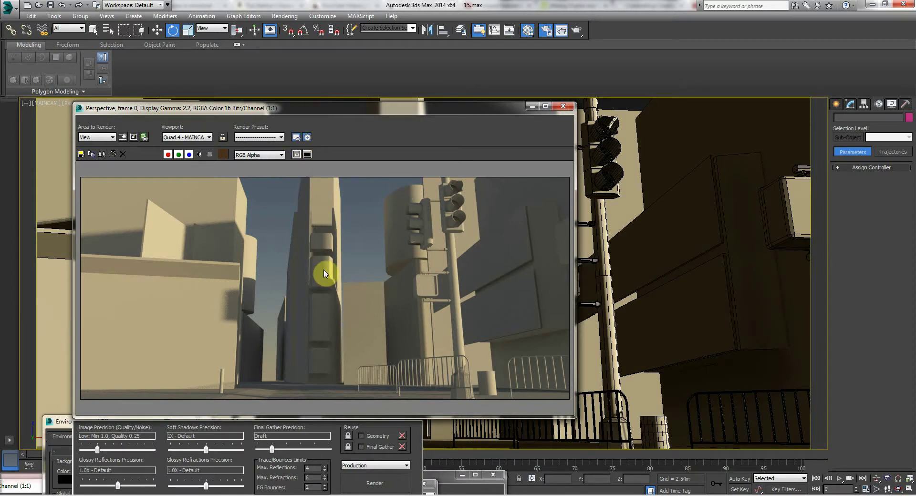
pyautogui.moveTo(339, 109); pyautogui.dragTo(282, 457)
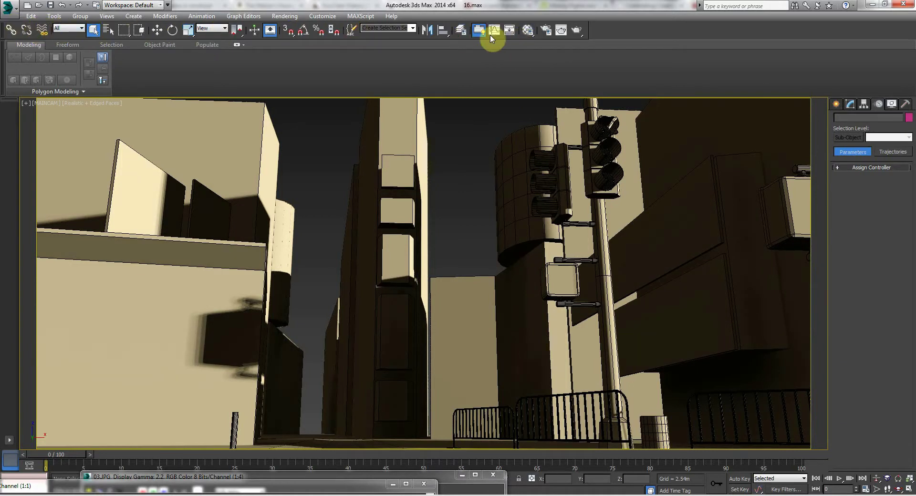
# - Open the Material Editor, view it in Slate mode, and return it to Compact mode
pyautogui.click(528, 32)
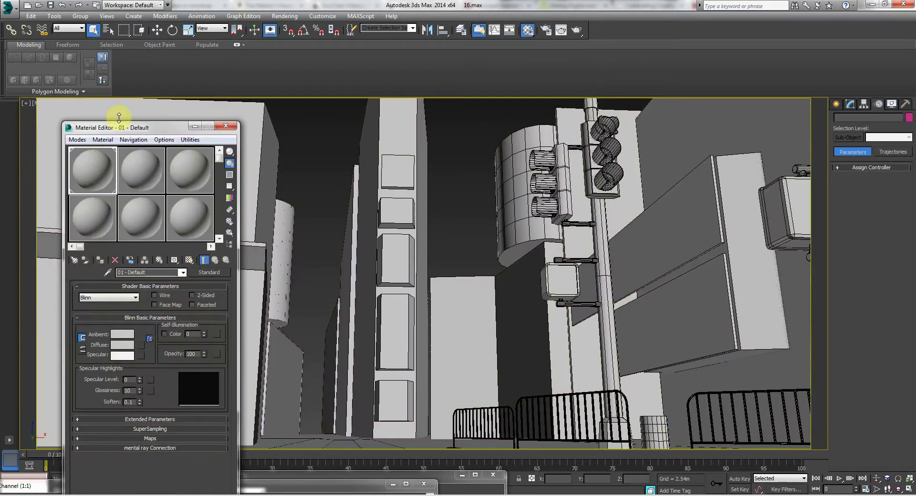
pyautogui.moveTo(117, 131); pyautogui.dragTo(144, 110)
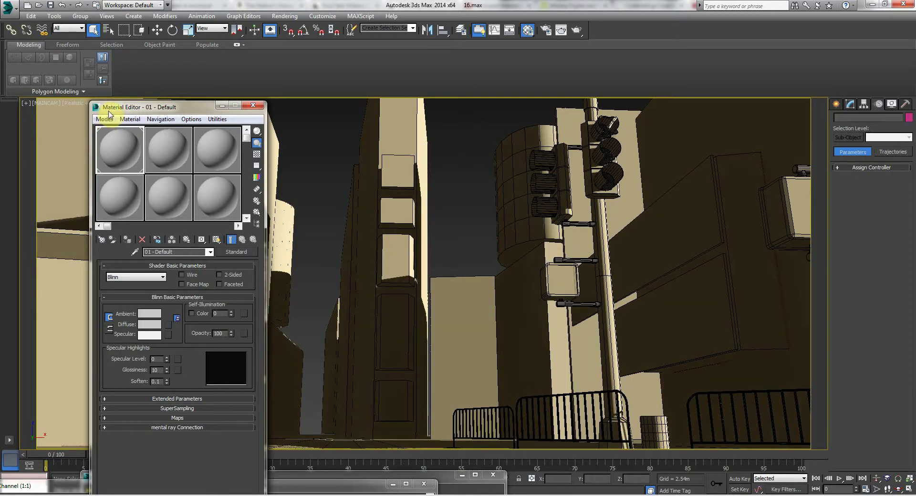
pyautogui.click(108, 120)
pyautogui.click(114, 138)
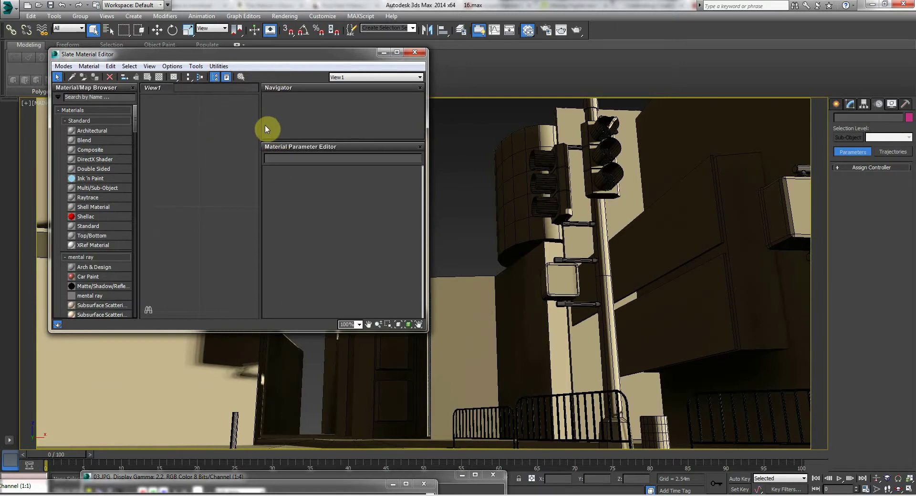
pyautogui.click(63, 66)
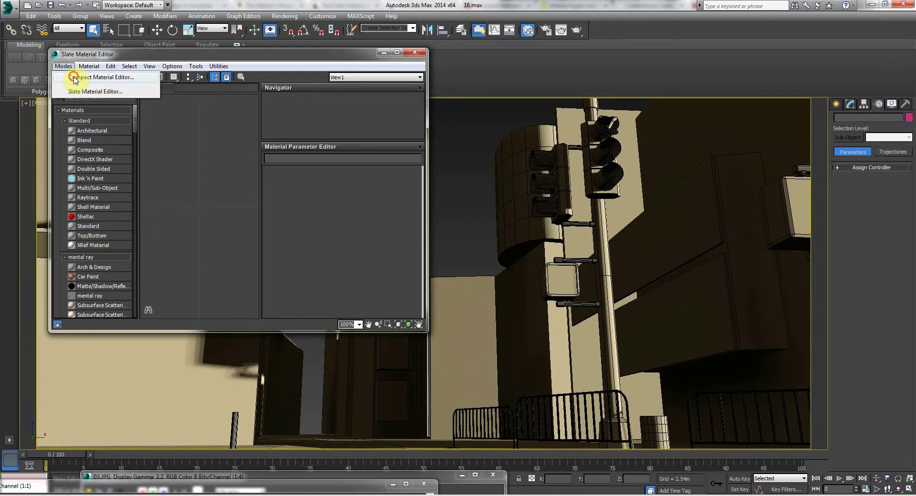
pyautogui.click(74, 78)
pyautogui.moveTo(179, 106)
pyautogui.mouseDown()
pyautogui.moveTo(267, 100)
pyautogui.moveTo(235, 143)
pyautogui.moveTo(206, 152)
pyautogui.mouseUp()
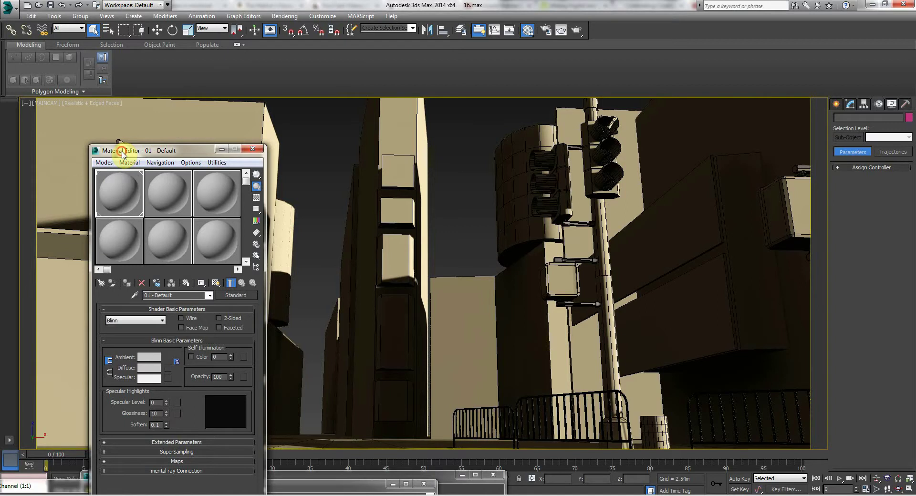
pyautogui.moveTo(123, 151); pyautogui.dragTo(135, 130)
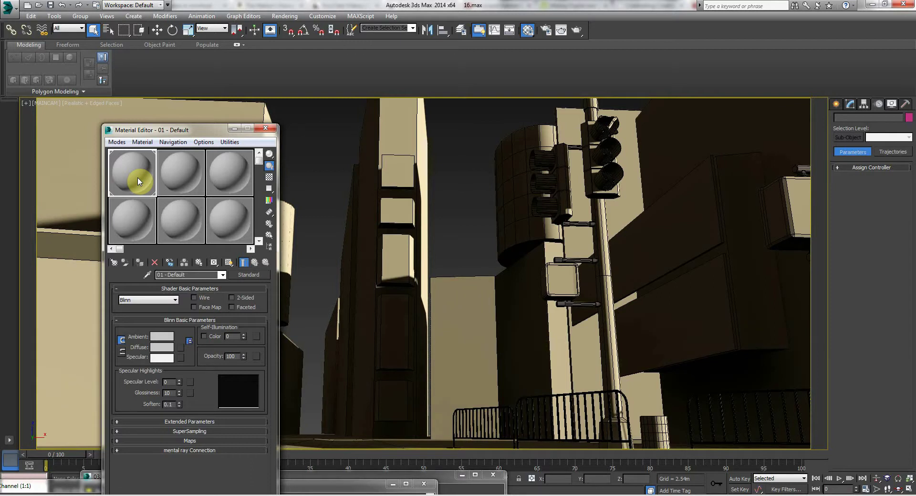
# - Look through the sample slots in the Material Editor and return to the first one
pyautogui.click(331, 155)
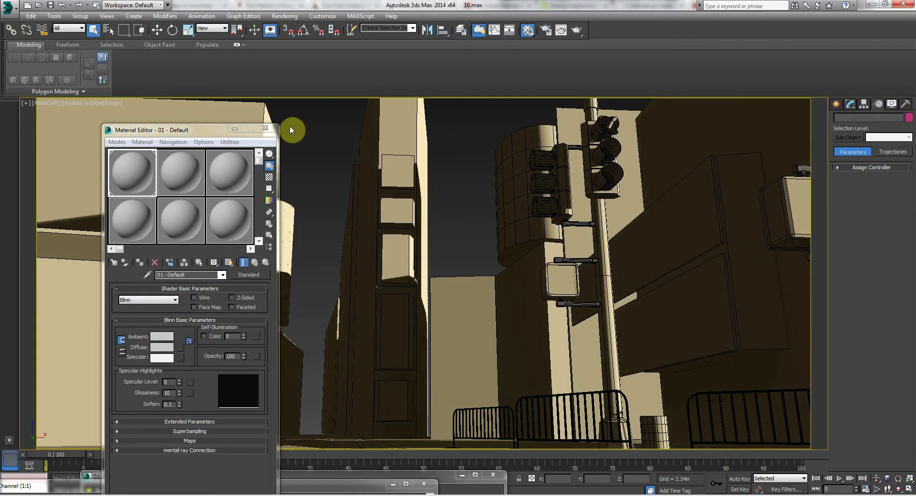
pyautogui.click(314, 140)
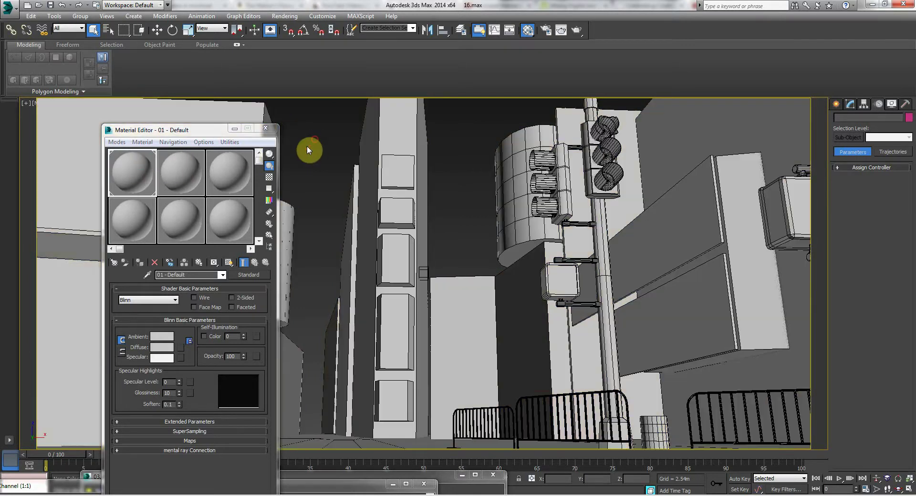
pyautogui.moveTo(174, 127); pyautogui.dragTo(198, 111)
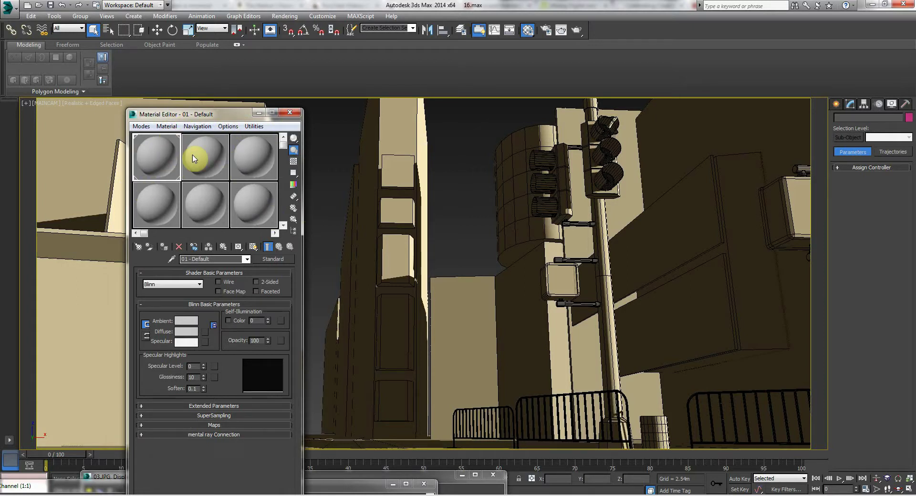
pyautogui.click(247, 164)
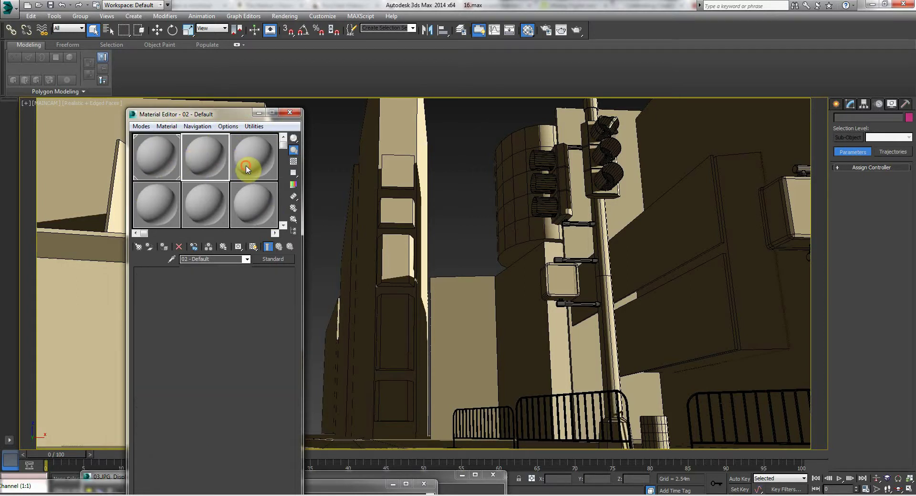
pyautogui.click(247, 199)
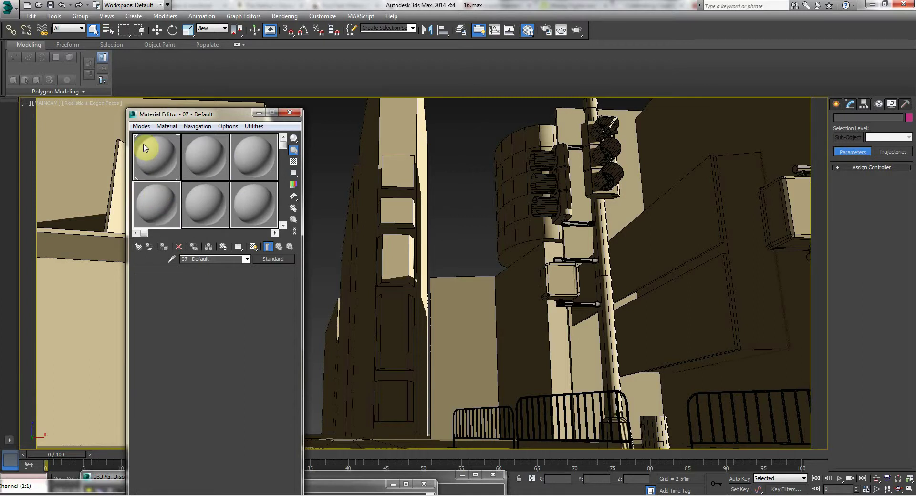
pyautogui.click(160, 140)
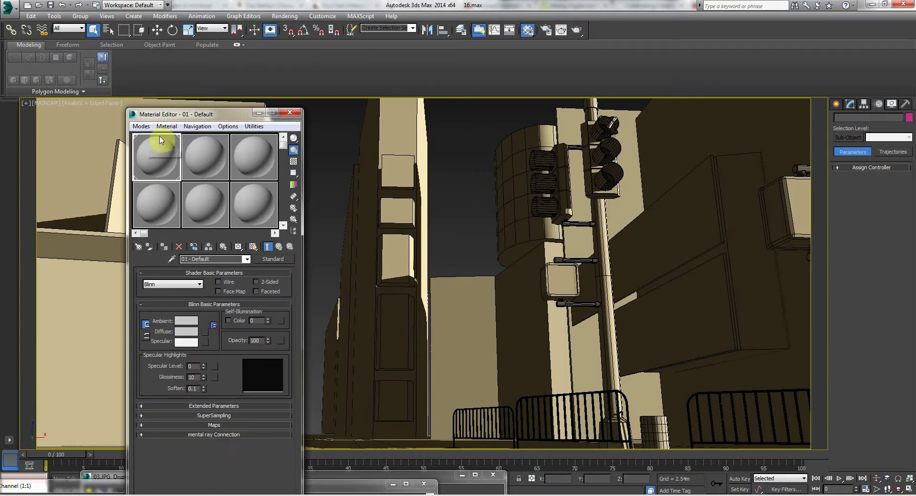
# - Change the 01 - Default material to Arch & Design, assign it to all scene objects, and clear the selection
pyautogui.click(266, 259)
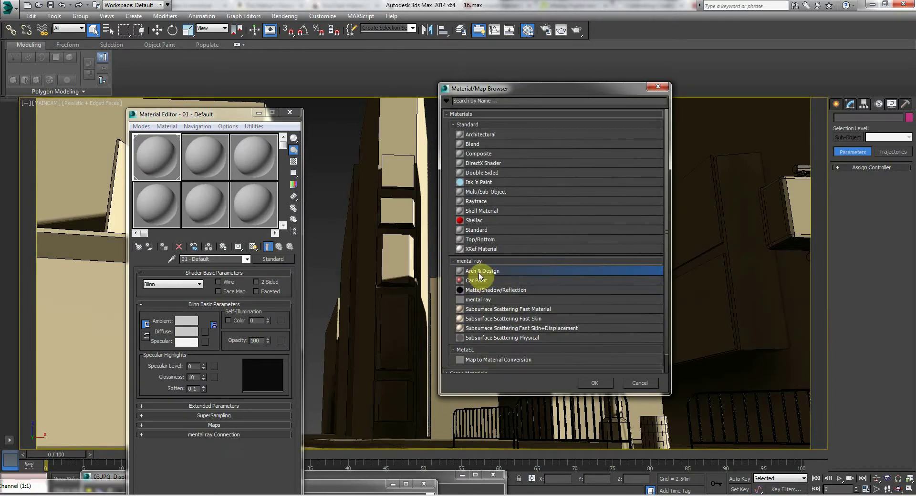
pyautogui.doubleClick(480, 276)
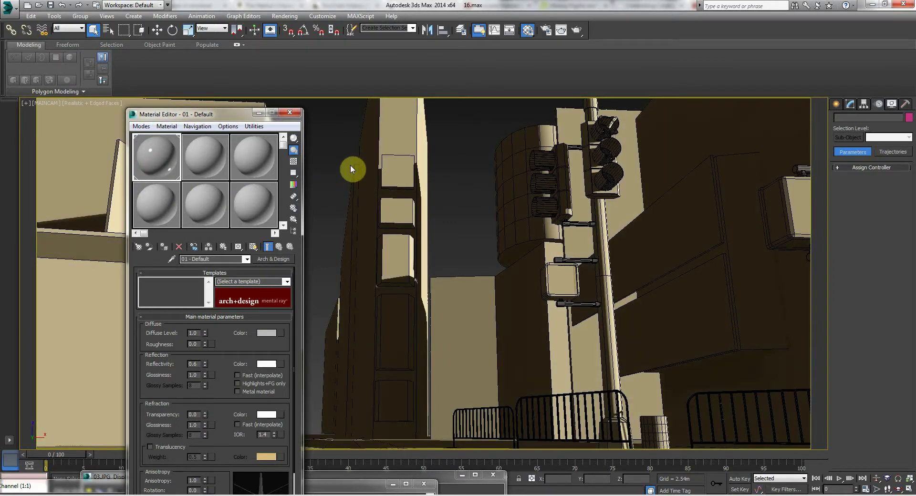
pyautogui.hotkey('ctrl', 'a')
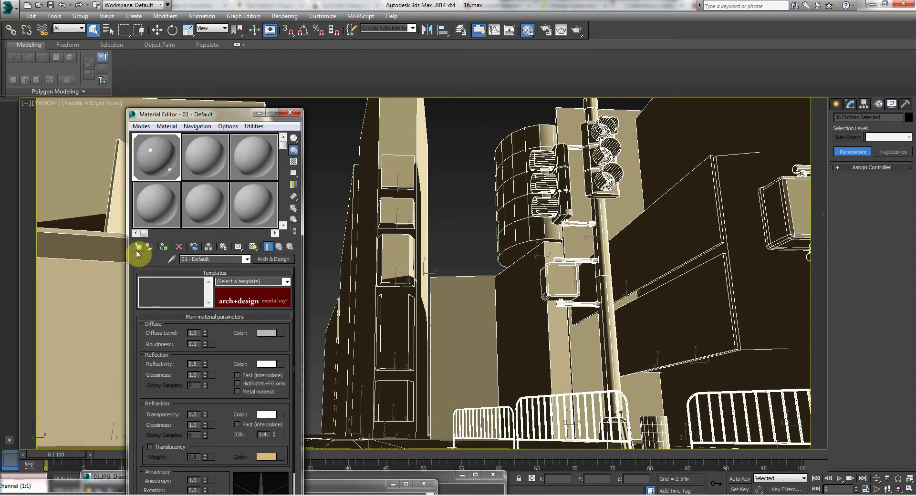
pyautogui.click(163, 249)
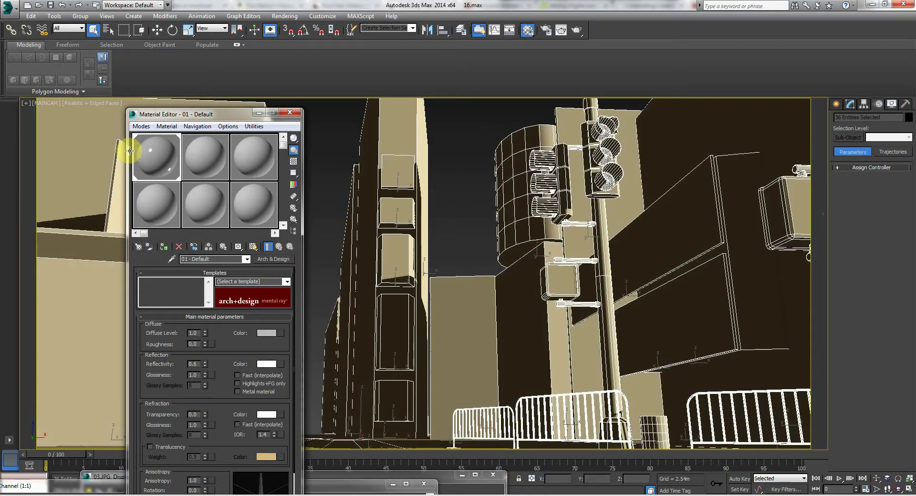
pyautogui.click(459, 187)
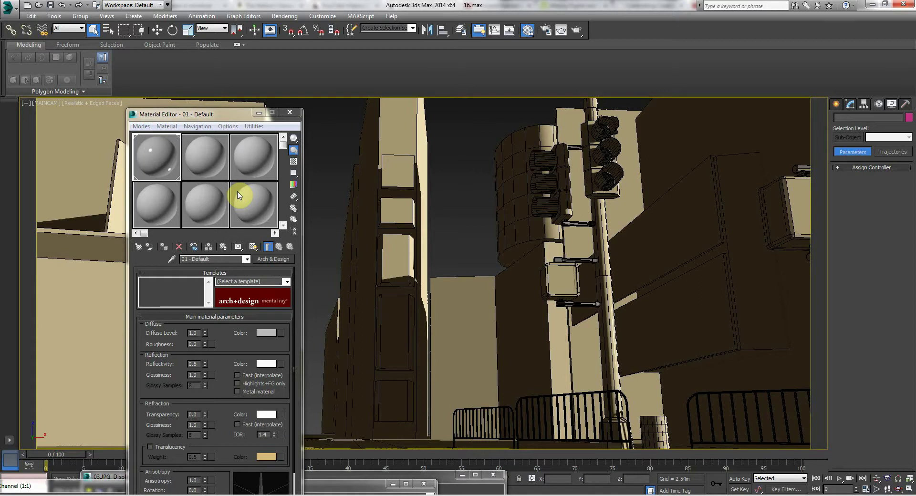
# - Reduce the reflectivity of the Arch & Design material in the first slot to 0.45
pyautogui.click(159, 166)
pyautogui.moveTo(204, 113); pyautogui.dragTo(207, 52)
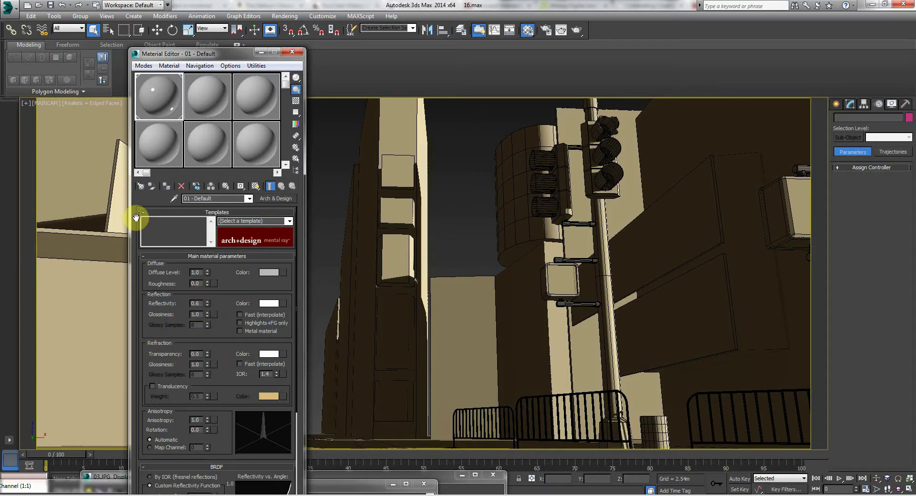
pyautogui.moveTo(124, 423)
pyautogui.mouseDown()
pyautogui.moveTo(127, 262)
pyautogui.moveTo(138, 291)
pyautogui.moveTo(131, 408)
pyautogui.mouseUp()
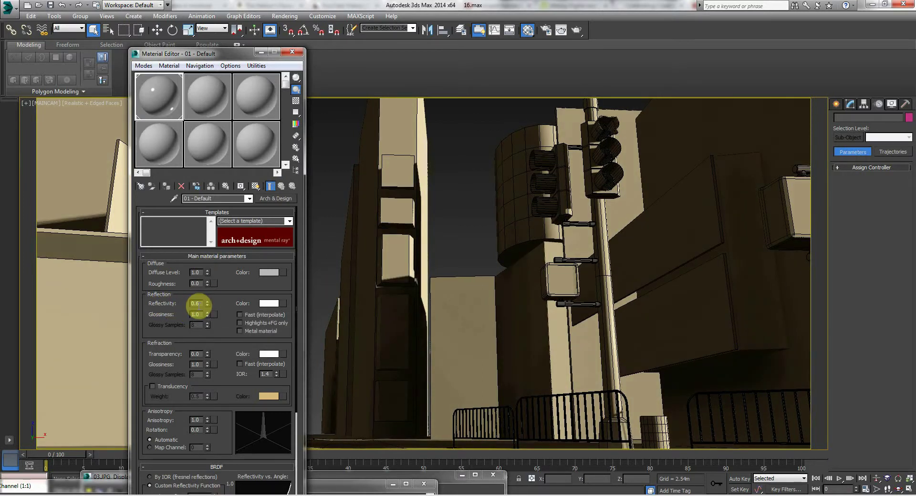
pyautogui.moveTo(209, 305); pyautogui.dragTo(207, 307)
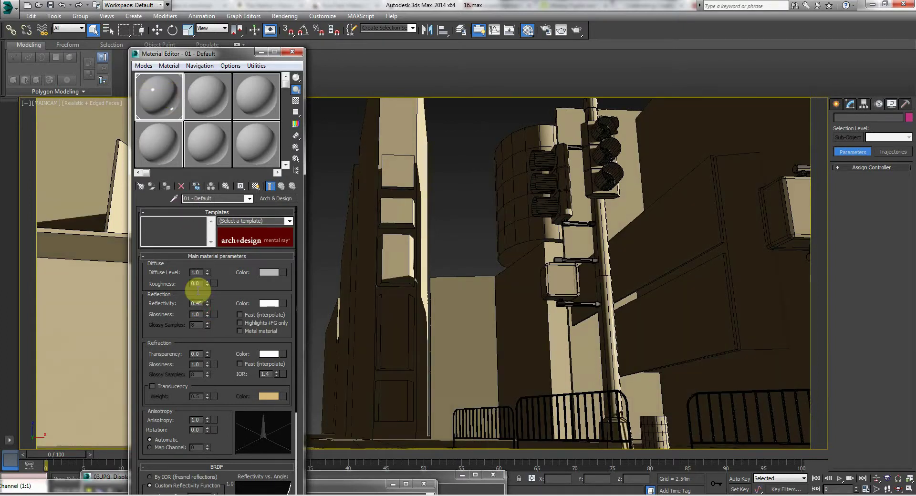
# - Set the first slot's Arch & Design reflectivity to 0.22 and glossiness to 0.38, checking the result on the enlarged material sample
pyautogui.moveTo(209, 308); pyautogui.dragTo(207, 318)
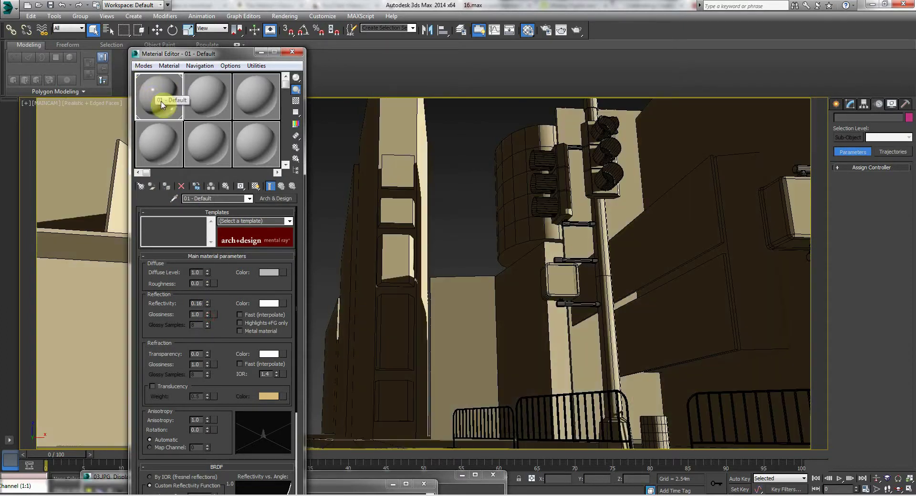
pyautogui.moveTo(208, 306); pyautogui.dragTo(206, 311)
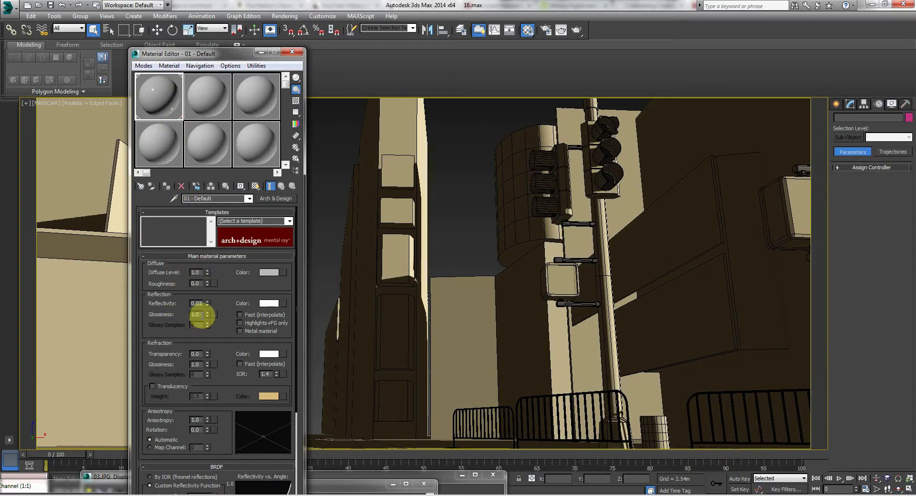
pyautogui.moveTo(204, 313)
pyautogui.mouseDown()
pyautogui.moveTo(209, 329)
pyautogui.moveTo(207, 294)
pyautogui.moveTo(207, 306)
pyautogui.mouseUp()
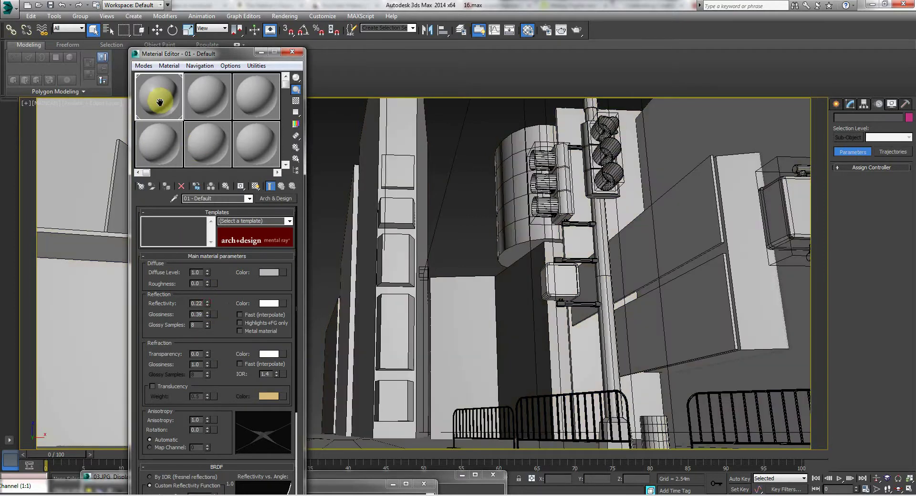
pyautogui.doubleClick(158, 98)
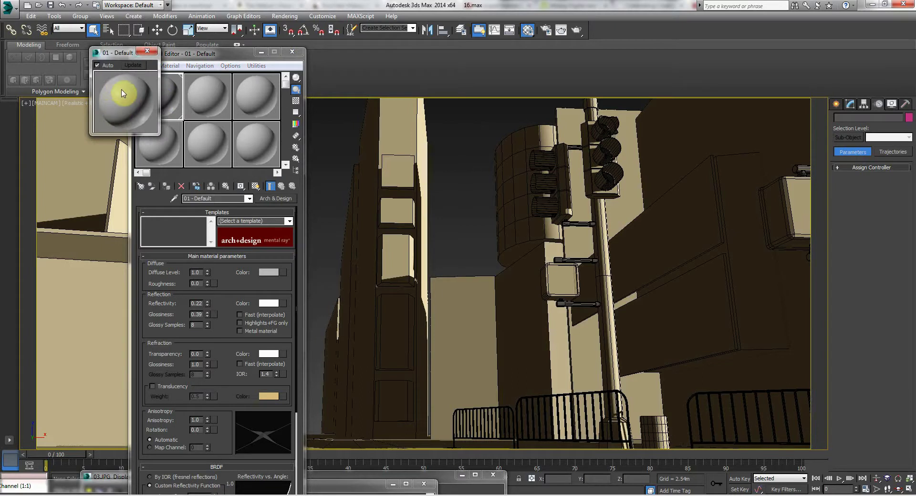
pyautogui.click(149, 52)
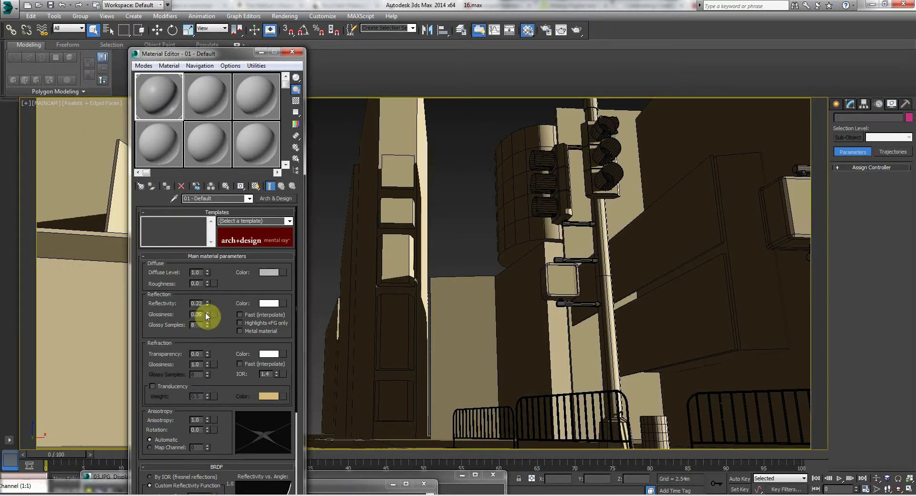
pyautogui.moveTo(206, 315); pyautogui.dragTo(205, 304)
# - Open the Rendered Frame Window, set the area to render to Region, and frame the region around the traffic lights and cylindrical building
pyautogui.click(286, 16)
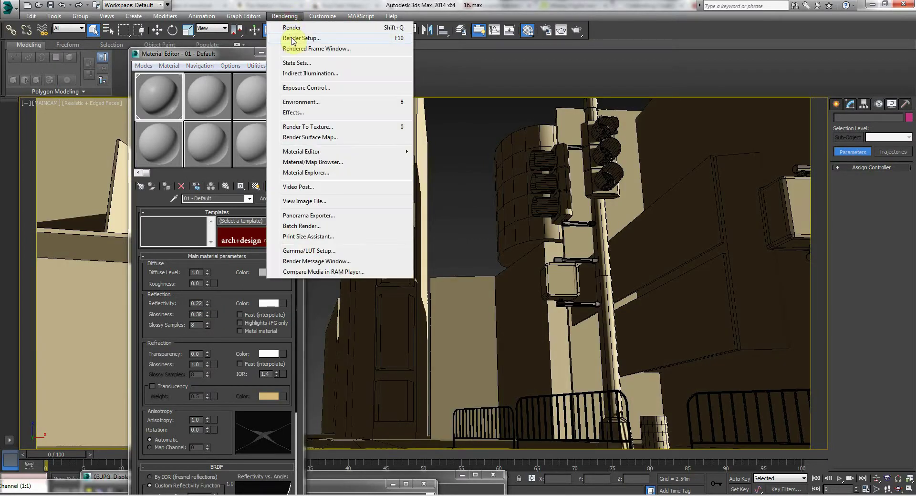
pyautogui.click(293, 49)
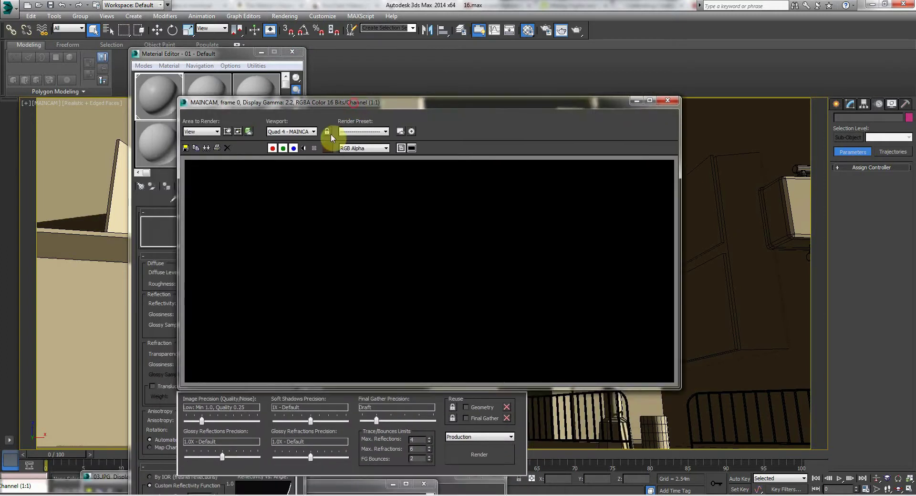
pyautogui.click(210, 132)
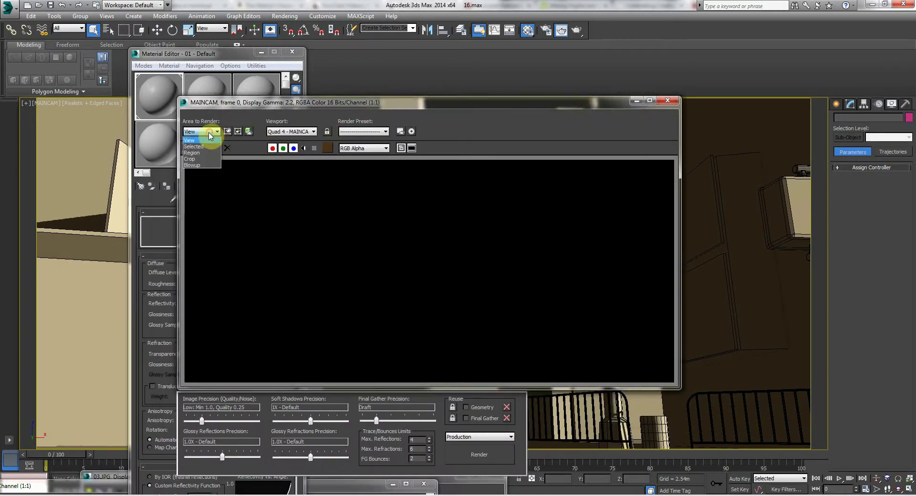
pyautogui.click(203, 151)
pyautogui.moveTo(387, 328); pyautogui.dragTo(457, 230)
pyautogui.moveTo(392, 111); pyautogui.dragTo(293, 248)
pyautogui.moveTo(401, 340)
pyautogui.mouseDown()
pyautogui.moveTo(392, 355)
pyautogui.moveTo(407, 356)
pyautogui.mouseUp()
pyautogui.moveTo(262, 241); pyautogui.dragTo(502, 97)
pyautogui.moveTo(375, 98); pyautogui.dragTo(396, 281)
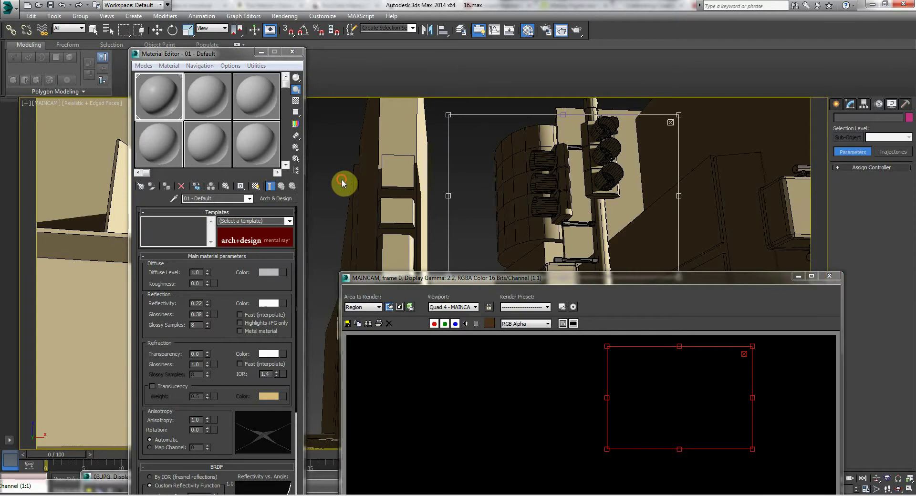
# - Select all scene objects and assign the Arch & Design material from the first slot to them
pyautogui.click(320, 204)
pyautogui.click(165, 187)
pyautogui.moveTo(480, 281); pyautogui.dragTo(404, 99)
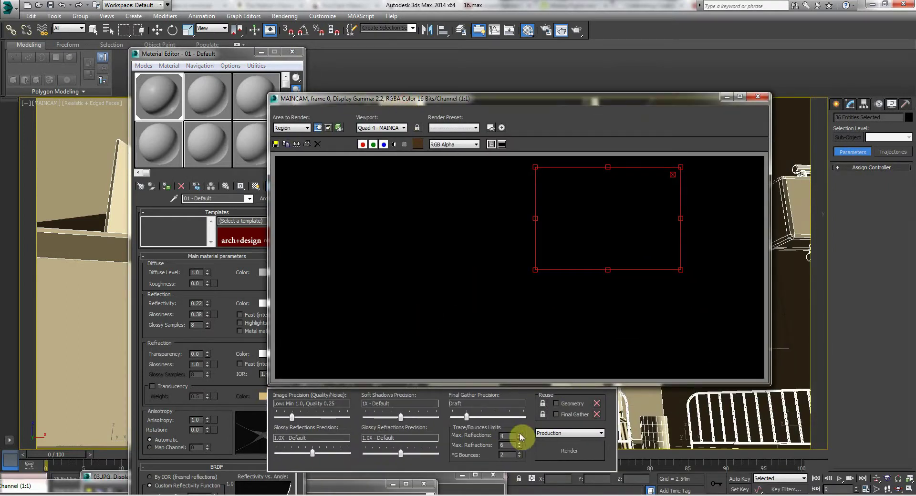
# - Reveal the Special Effects parameters of the Arch & Design material in the Material Editor
pyautogui.moveTo(423, 100); pyautogui.dragTo(326, 376)
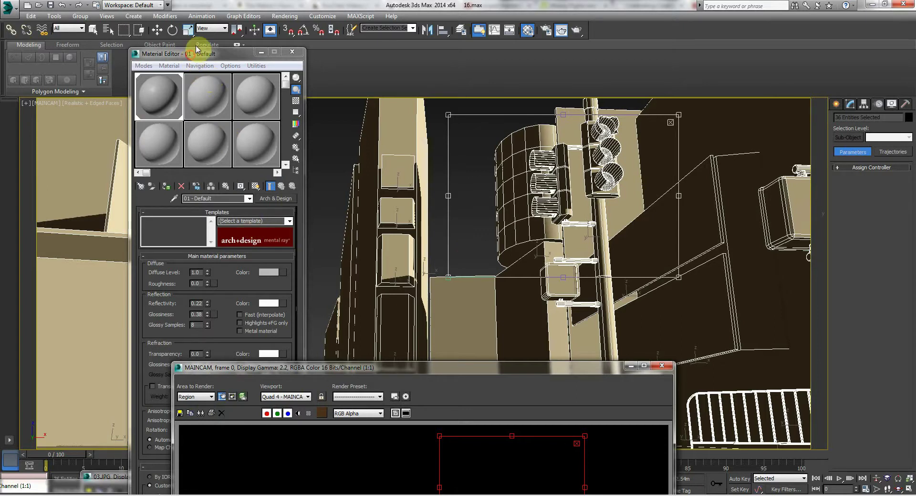
pyautogui.moveTo(201, 53); pyautogui.dragTo(210, 37)
pyautogui.moveTo(163, 307); pyautogui.dragTo(156, 119)
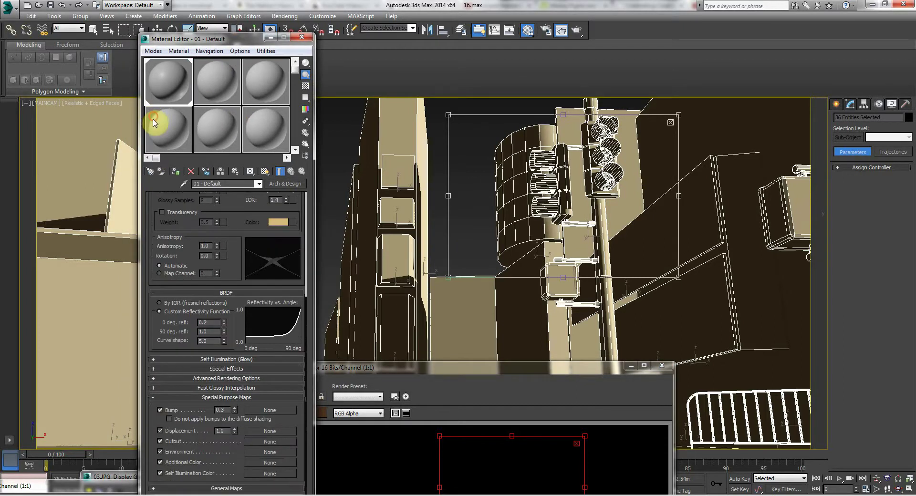
pyautogui.click(185, 367)
# - Render the region around the traffic lights in the camera view
pyautogui.moveTo(333, 372); pyautogui.dragTo(373, 129)
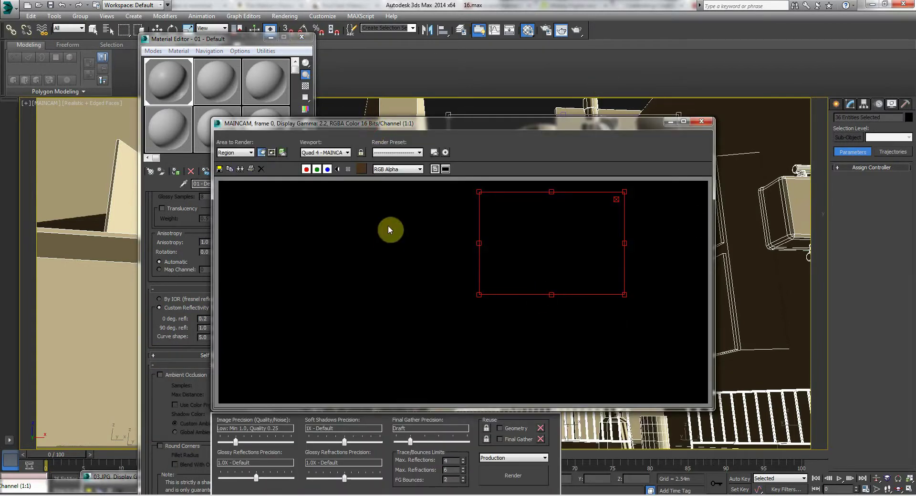
pyautogui.click(285, 16)
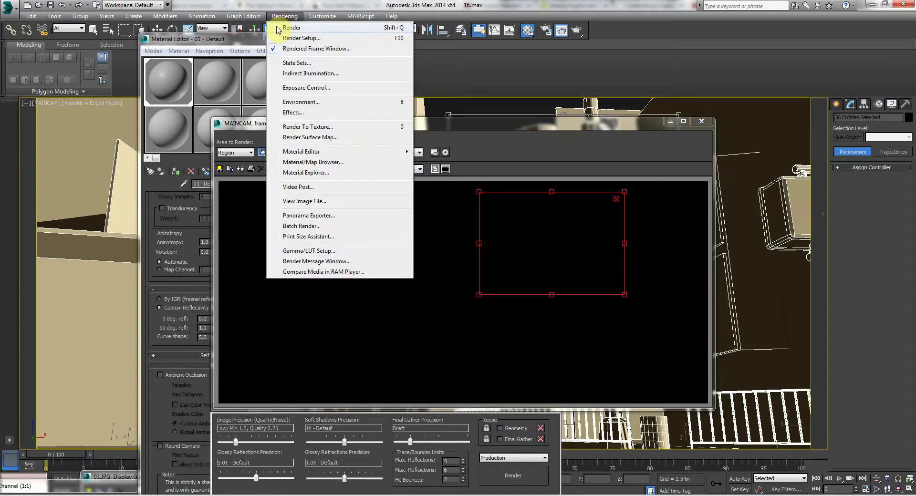
pyautogui.click(279, 29)
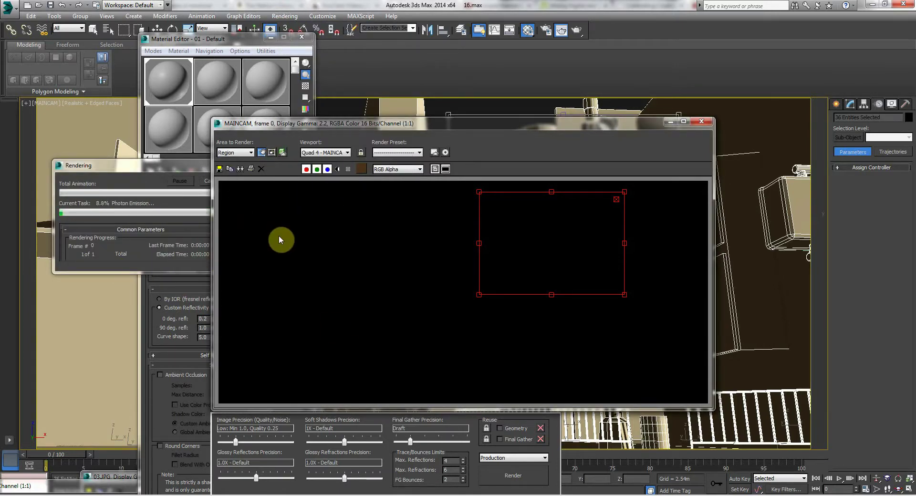
pyautogui.click(112, 167)
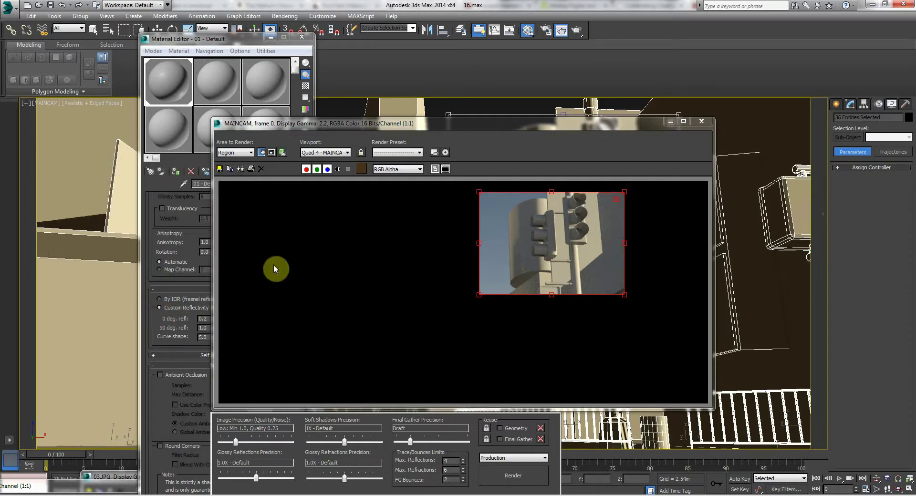
pyautogui.moveTo(403, 124); pyautogui.dragTo(502, 103)
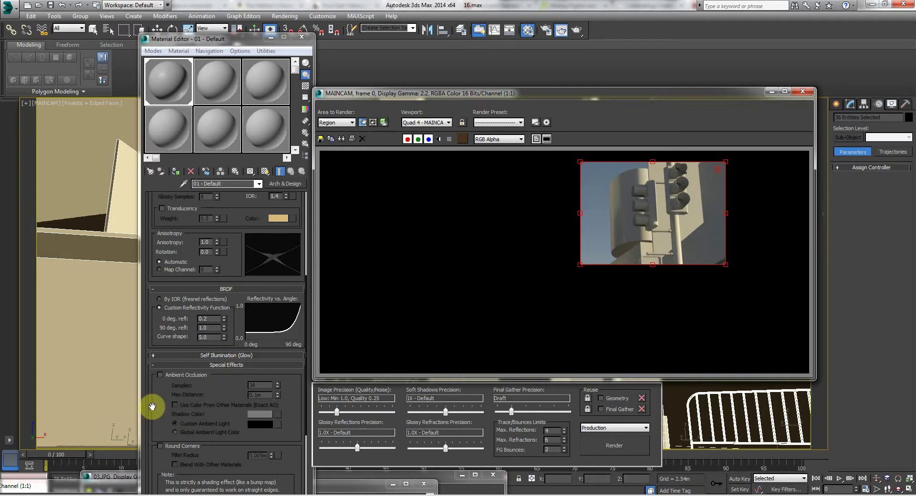
# - Enable the Round Corners special effect on the Arch & Design material
pyautogui.scroll(-4, 156, 378)
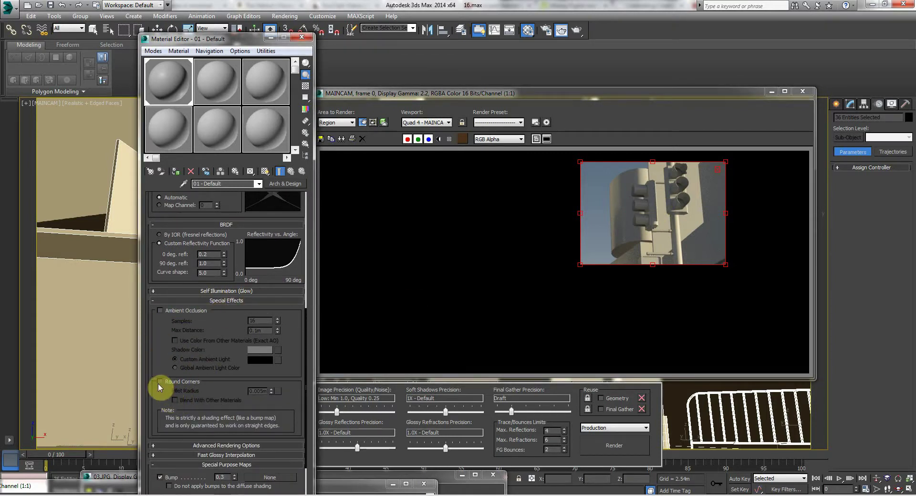
pyautogui.click(282, 191)
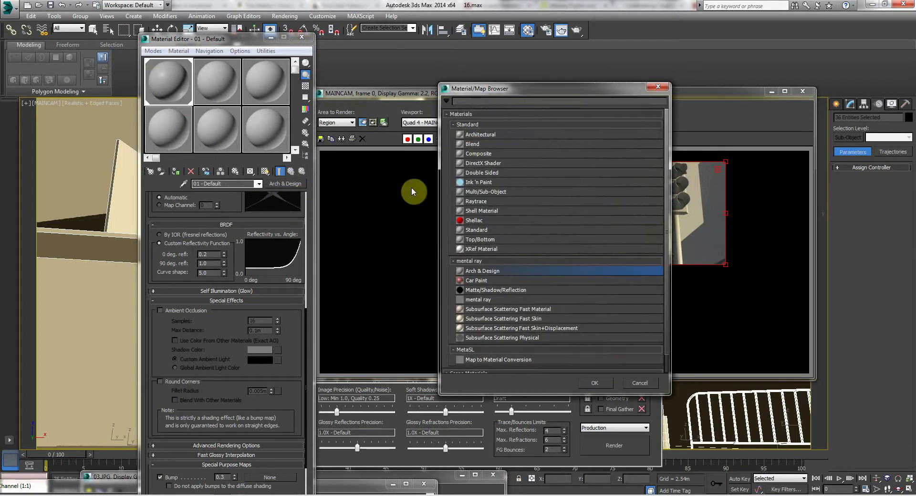
pyautogui.click(657, 88)
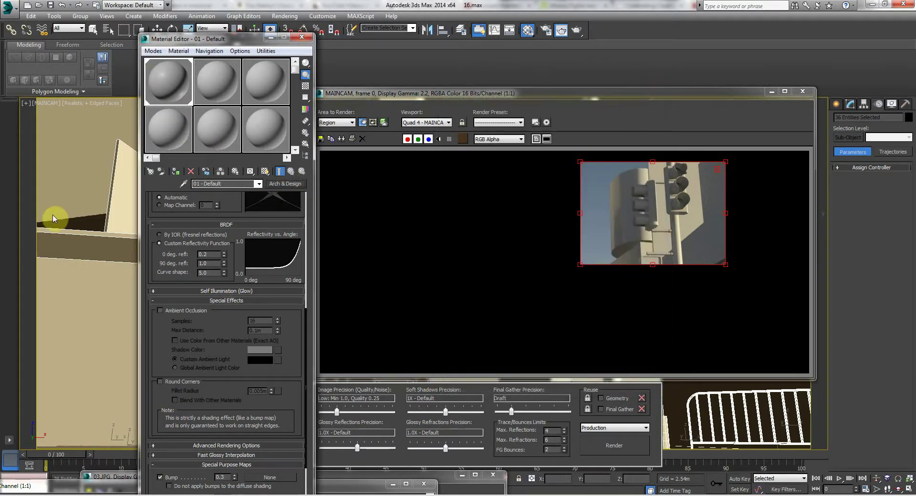
pyautogui.click(159, 382)
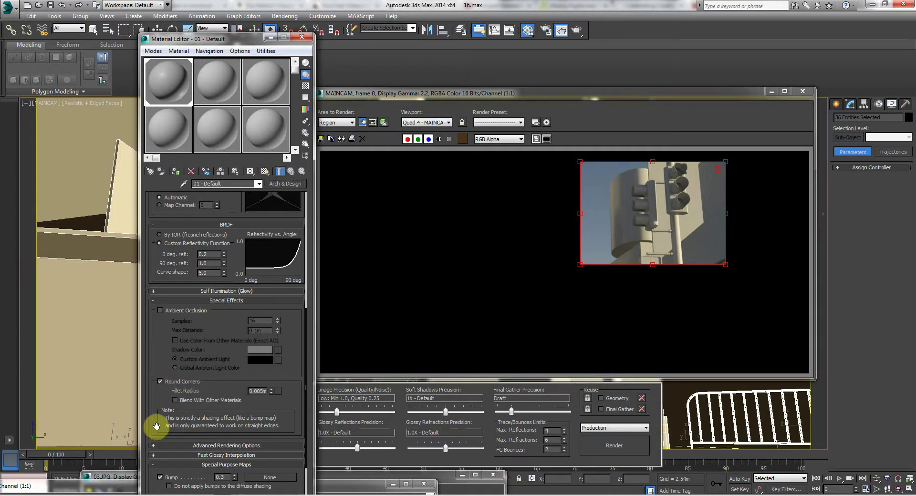
# - Uncover the camera view from the render window and select the second small screen box on the narrow tower
pyautogui.moveTo(420, 93); pyautogui.dragTo(129, 423)
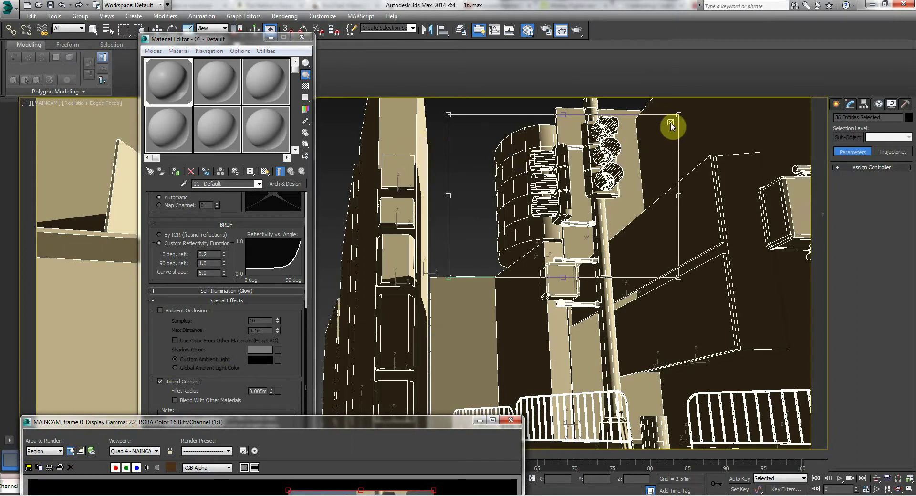
pyautogui.press('q')
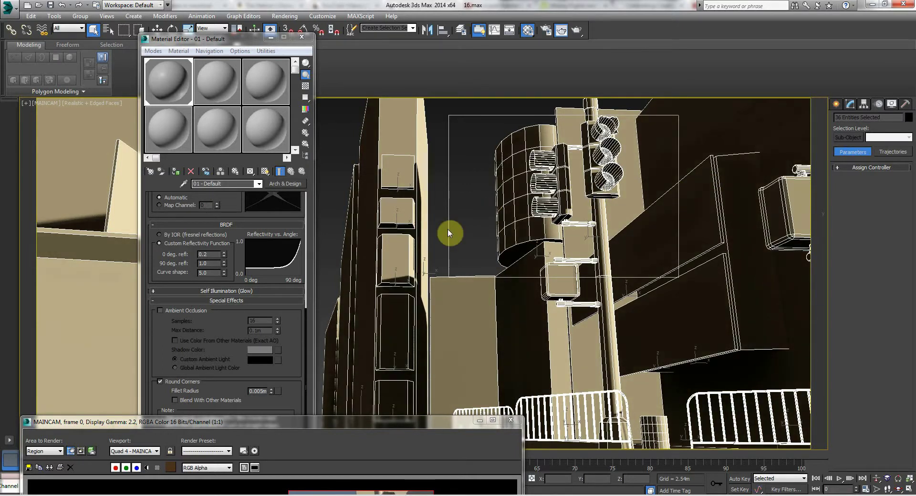
pyautogui.click(404, 213)
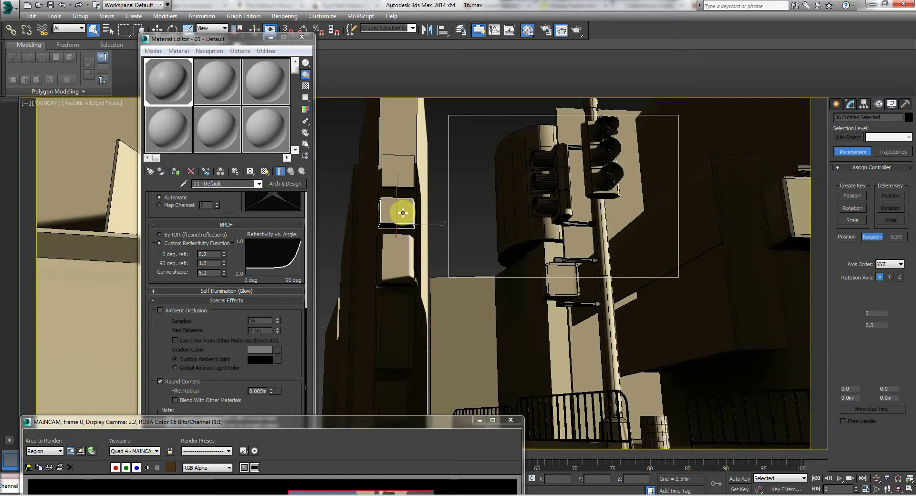
pyautogui.rightClick(401, 210)
pyautogui.click(414, 242)
pyautogui.moveTo(397, 209); pyautogui.dragTo(441, 30)
pyautogui.rightClick(441, 30)
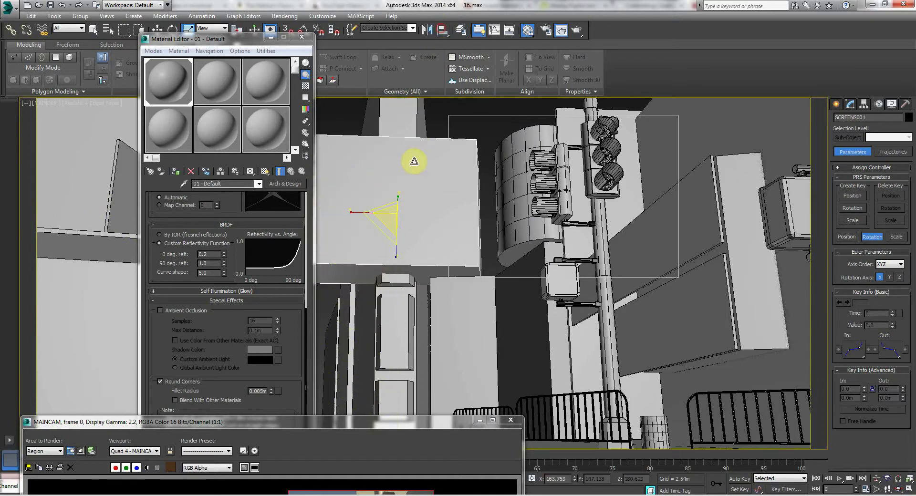
pyautogui.rightClick(410, 162)
pyautogui.click(422, 189)
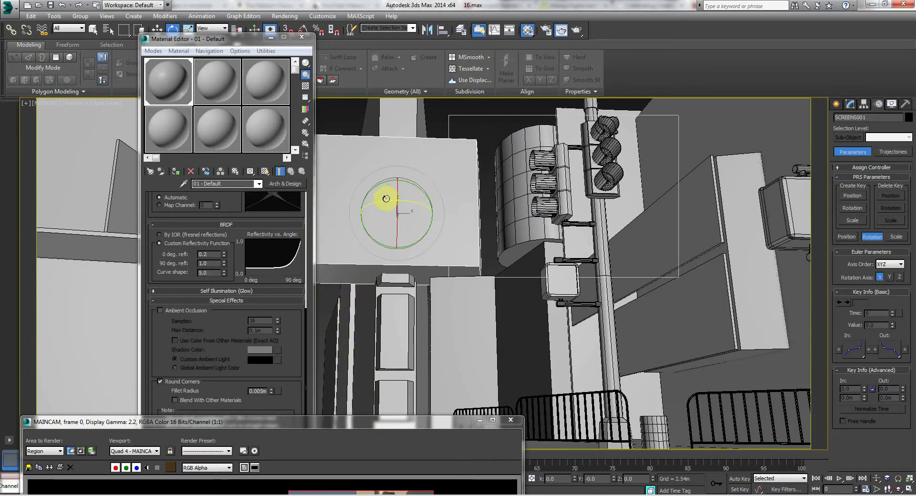
pyautogui.moveTo(374, 206); pyautogui.dragTo(352, 209)
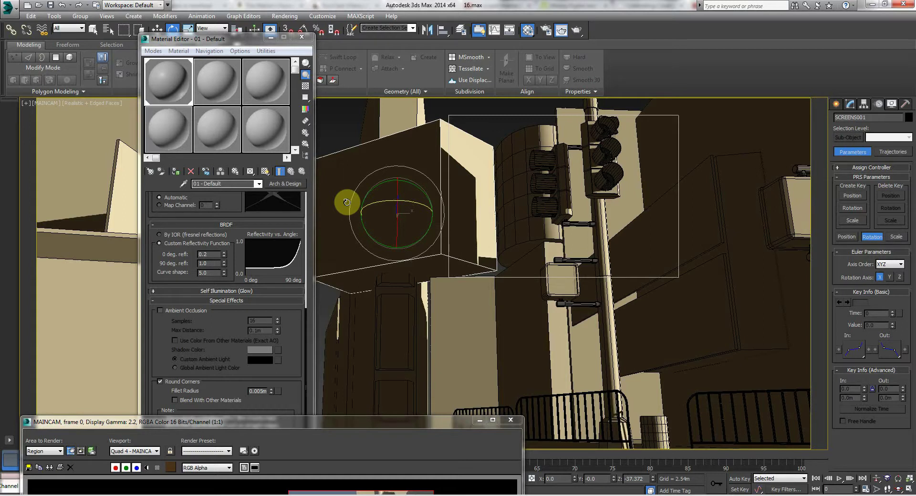
pyautogui.rightClick(347, 203)
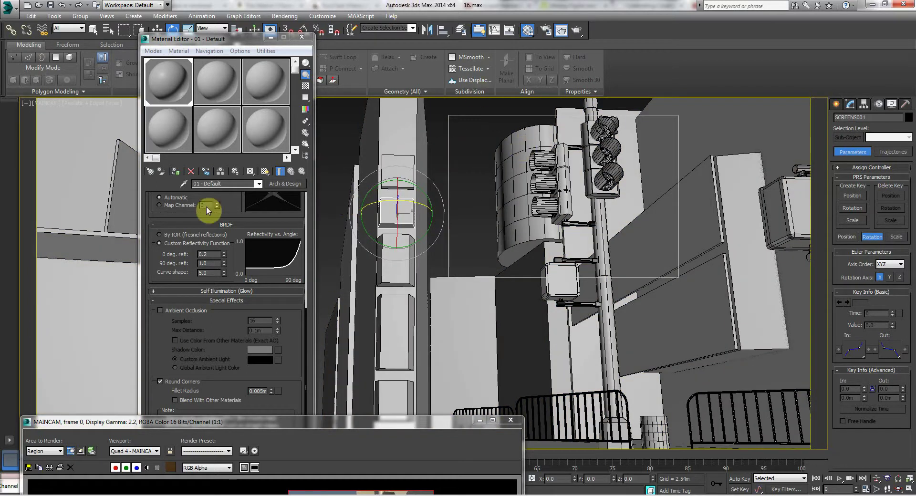
# - Rotate the selected screen box about -69 degrees around Z and scale it up so one corner edge faces the camera
pyautogui.scroll(-3, 165, 348)
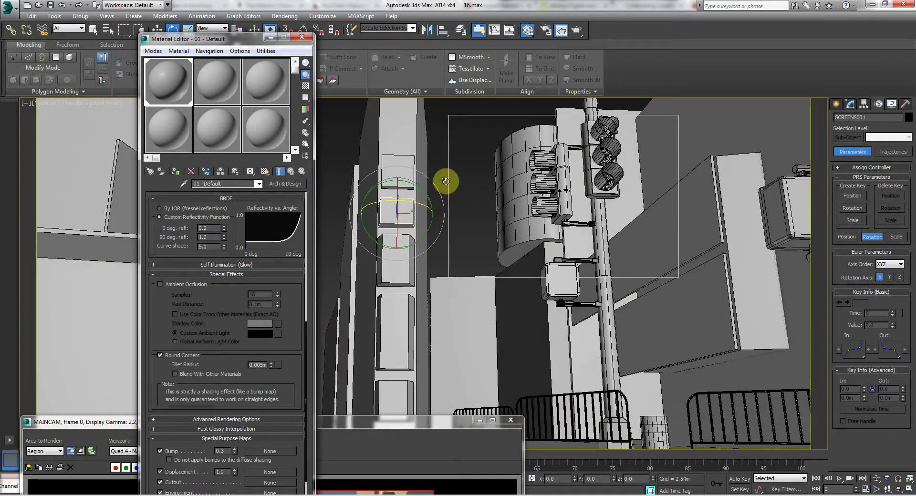
pyautogui.moveTo(385, 201); pyautogui.dragTo(321, 209)
pyautogui.rightClick(383, 209)
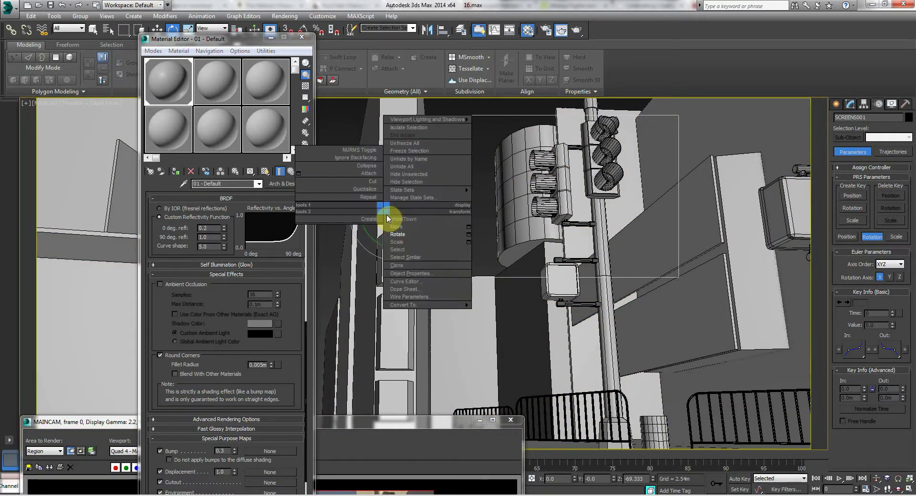
pyautogui.click(398, 240)
pyautogui.moveTo(388, 215); pyautogui.dragTo(499, 123)
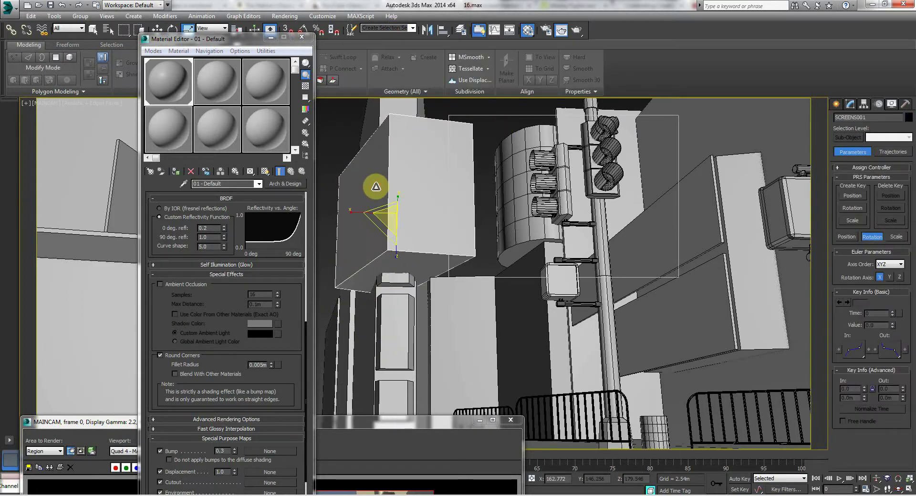
# - Try chamfering the enlarged box's vertical front edge by about 3.598 m with 11 segments in edge mode, and discard the chamfer
pyautogui.click(851, 105)
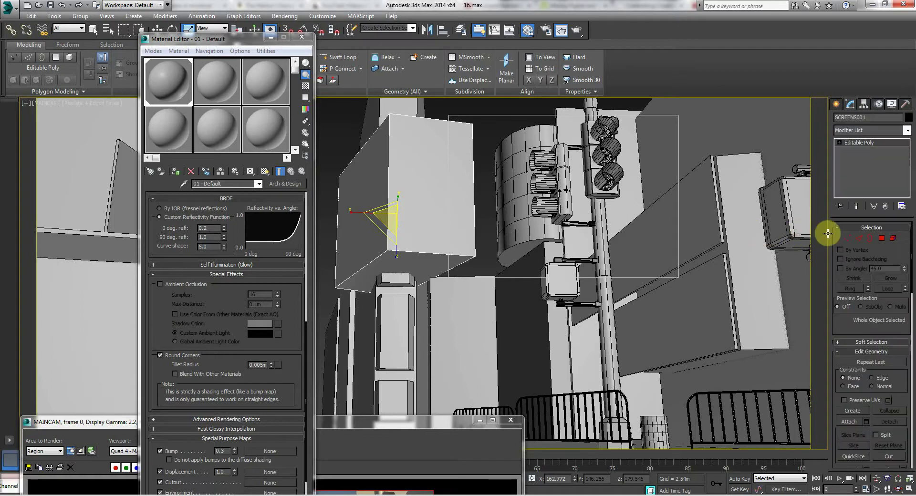
pyautogui.press('2')
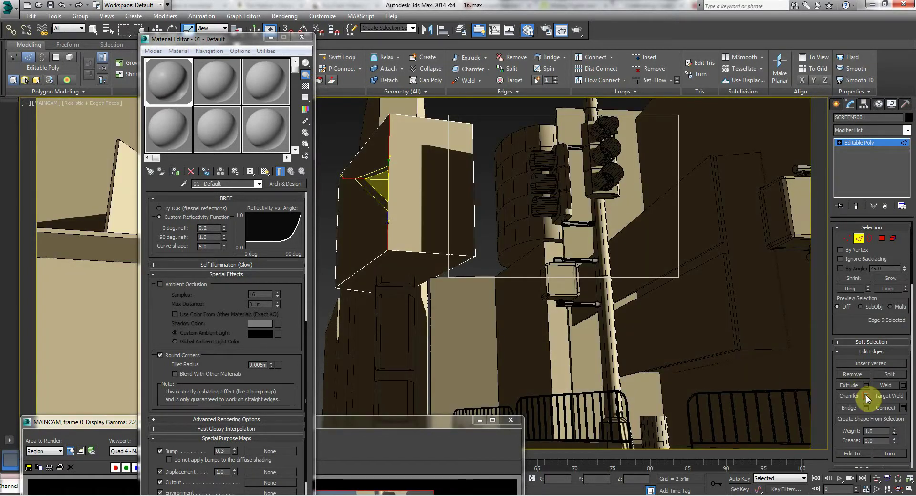
pyautogui.click(866, 396)
pyautogui.moveTo(431, 292); pyautogui.dragTo(557, 374)
pyautogui.moveTo(435, 293); pyautogui.dragTo(435, 277)
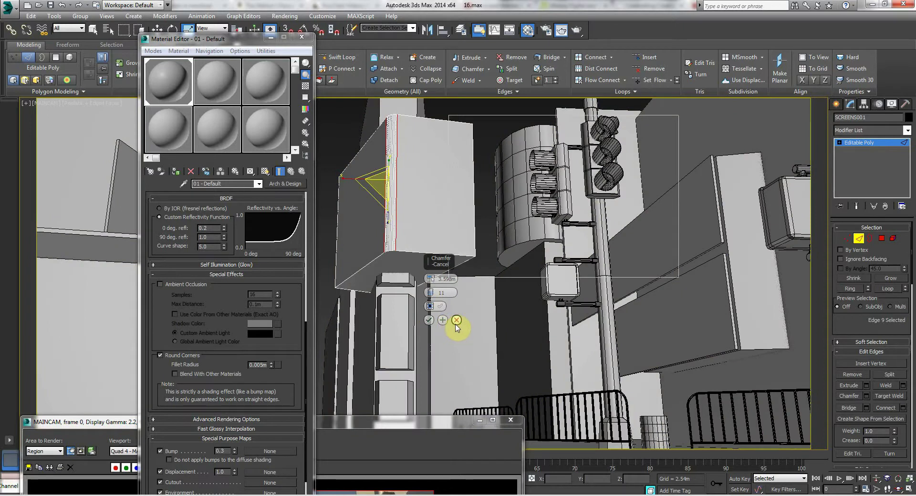
pyautogui.click(457, 321)
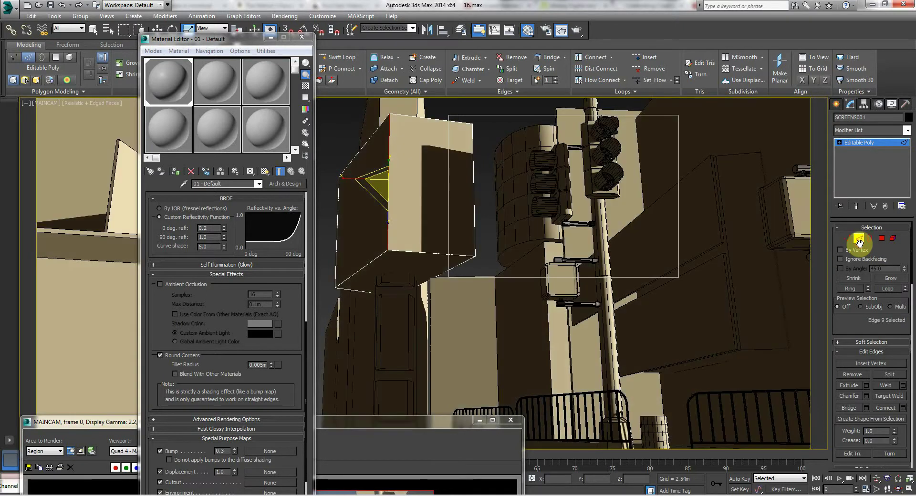
# - Undo the rotation and enlargement of the screen box on the narrow tower and clear the selection
pyautogui.click(860, 241)
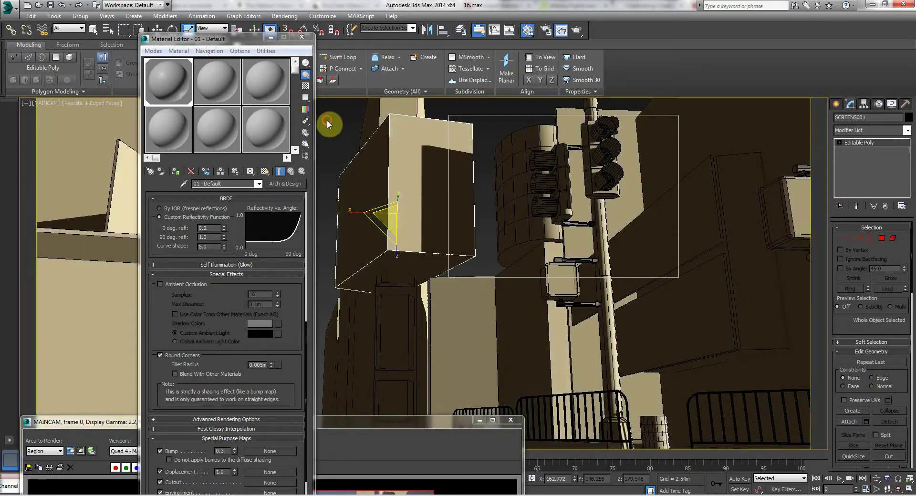
pyautogui.click(327, 121)
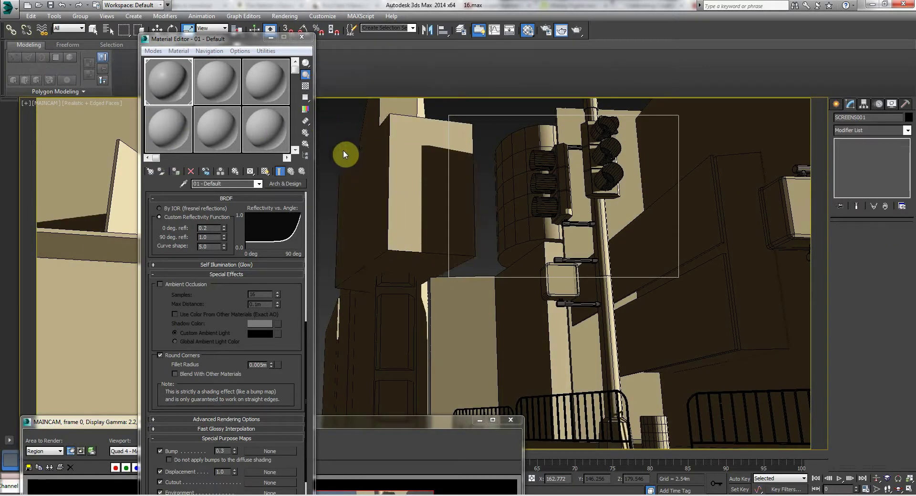
pyautogui.click(343, 150)
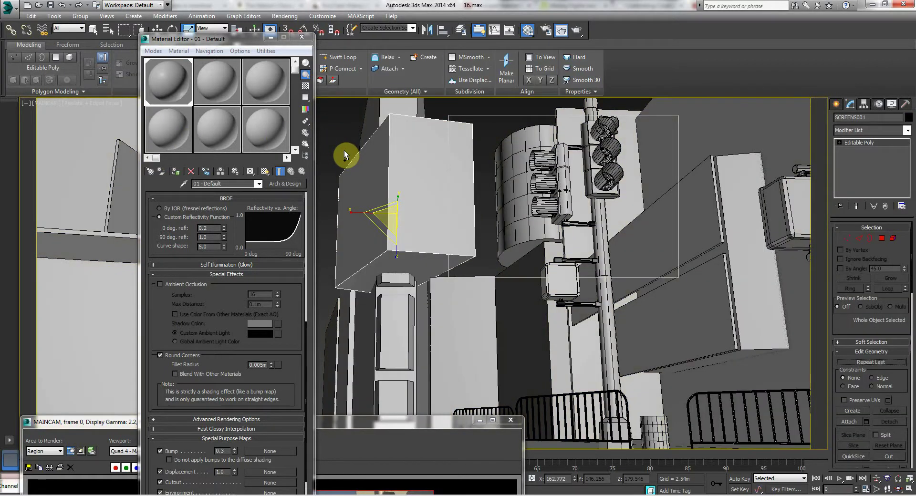
pyautogui.hotkey('ctrl', 'z')
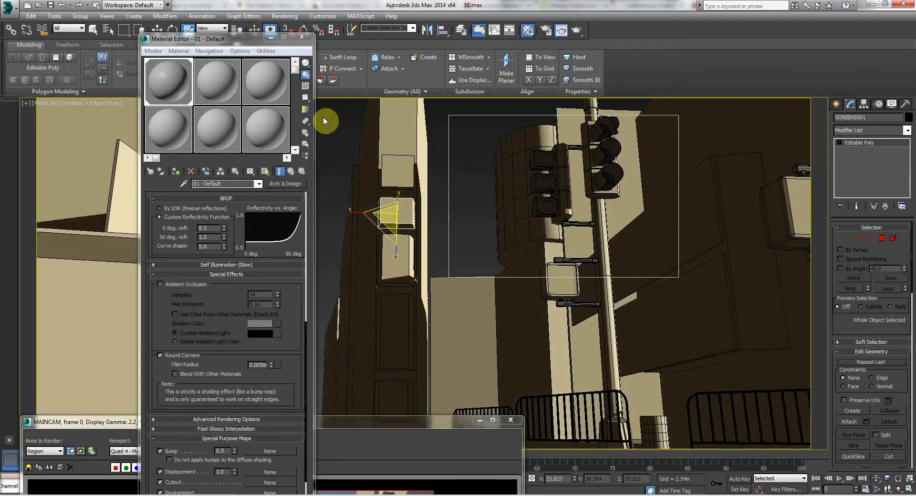
pyautogui.click(323, 116)
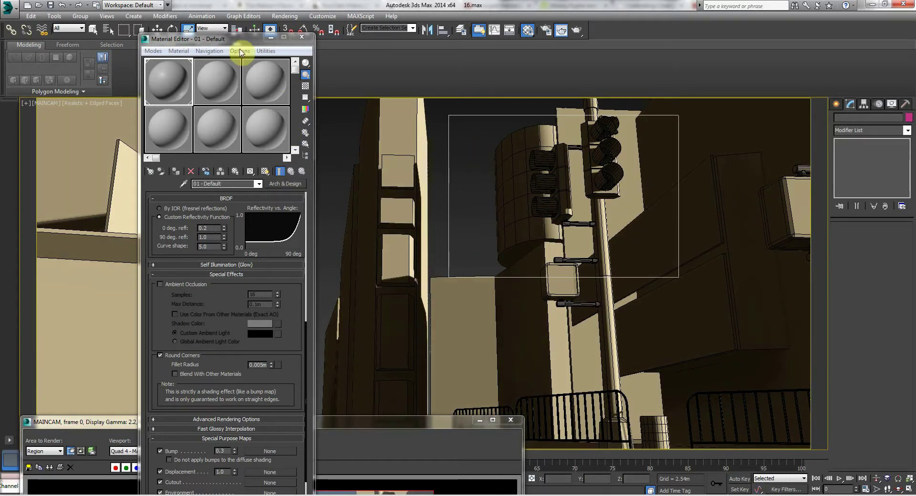
# - Raise the Round Corners fillet radius of the Arch & Design material to 0.018 m
pyautogui.moveTo(218, 37); pyautogui.dragTo(205, 29)
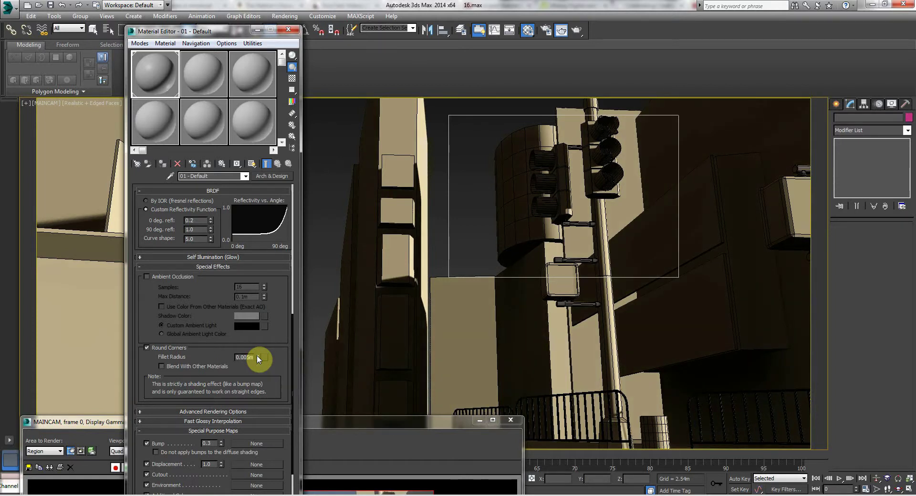
pyautogui.moveTo(258, 359); pyautogui.dragTo(257, 340)
pyautogui.moveTo(325, 423); pyautogui.dragTo(409, 432)
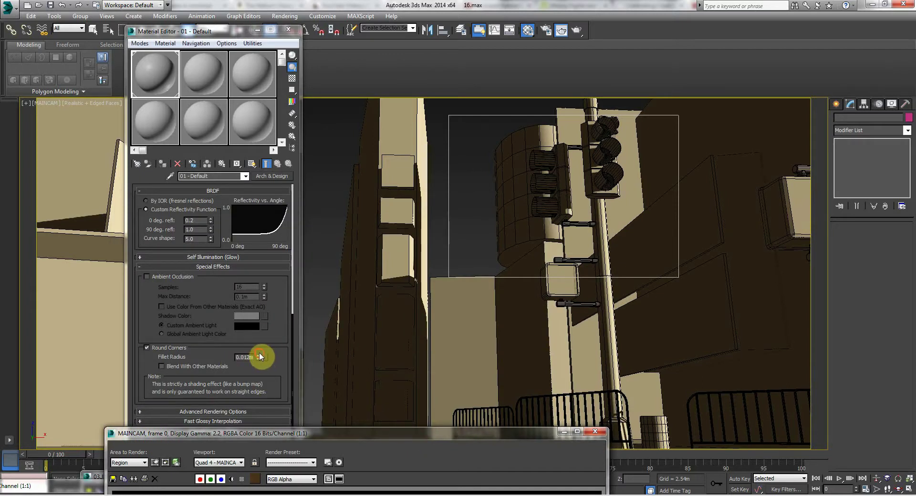
pyautogui.moveTo(261, 354); pyautogui.dragTo(259, 343)
# - Render the region around the traffic lights, then move the render window off the camera view
pyautogui.moveTo(372, 431); pyautogui.dragTo(445, 111)
pyautogui.click(578, 30)
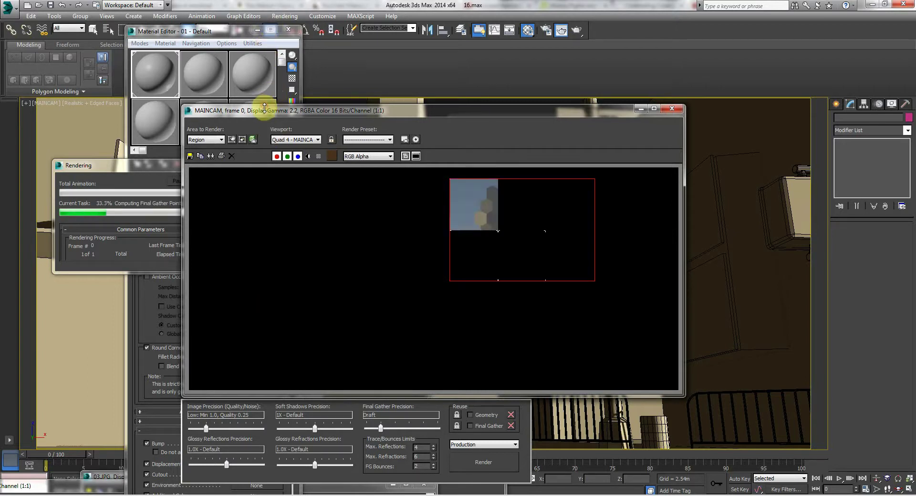
pyautogui.moveTo(264, 111); pyautogui.dragTo(282, 97)
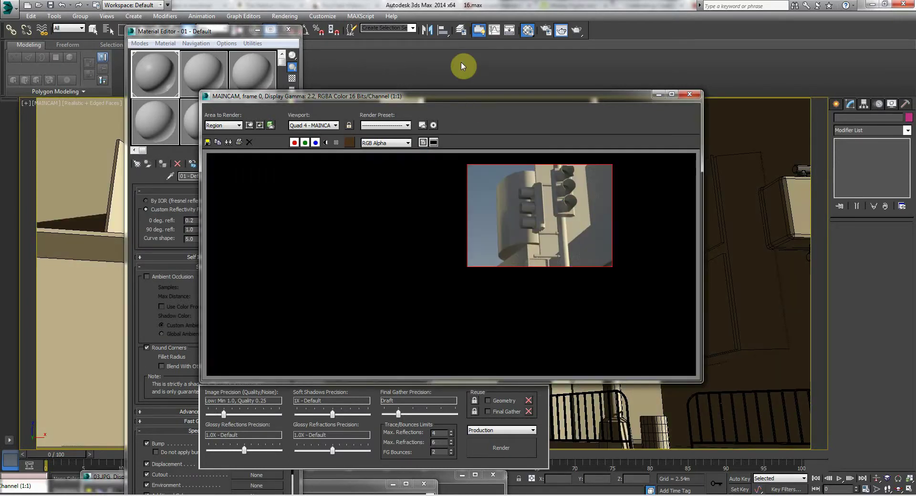
pyautogui.moveTo(454, 96); pyautogui.dragTo(291, 404)
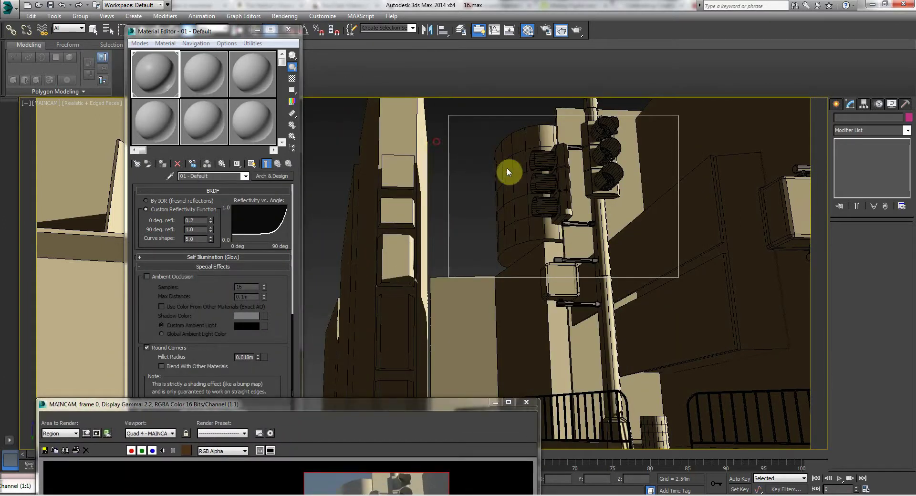
# - Bring the camera view in close on the rounded signal box and its pipe brackets beneath the traffic lights
pyautogui.scroll(15, 536, 161)
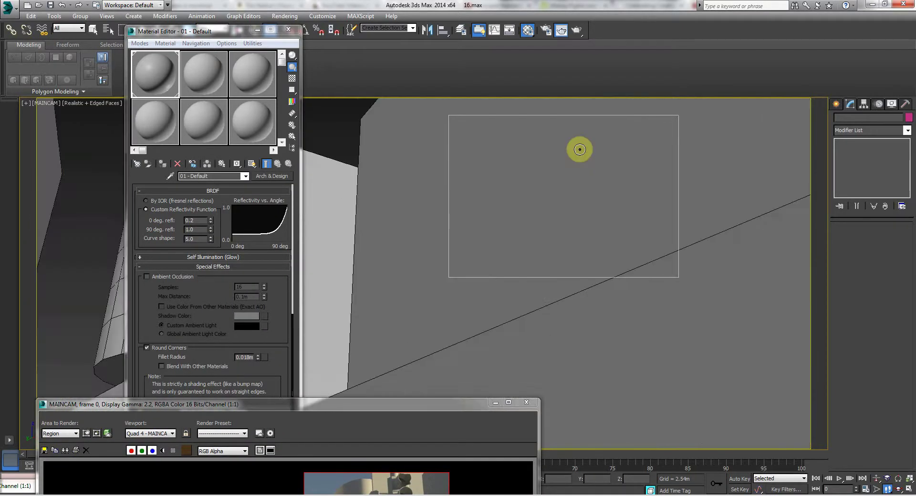
pyautogui.scroll(-10, 580, 150)
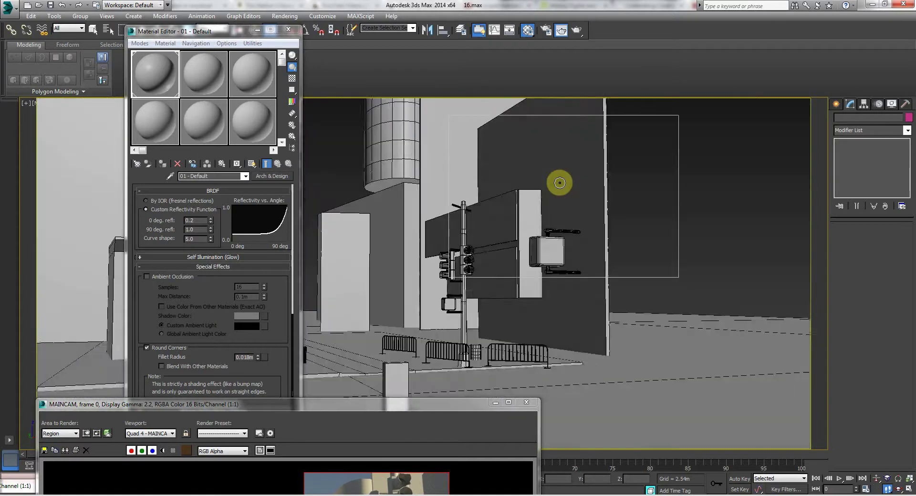
pyautogui.scroll(5, 560, 183)
pyautogui.scroll(-8, 560, 183)
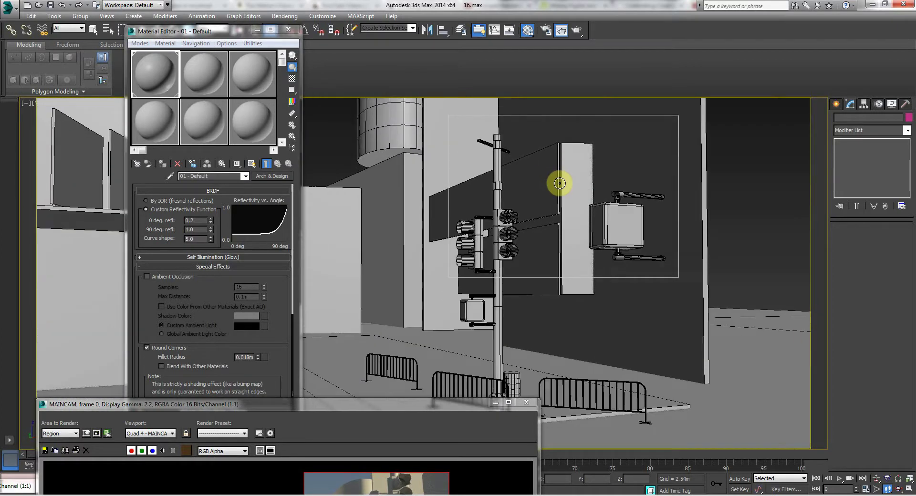
pyautogui.keyDown('alt'); pyautogui.moveTo(551, 183); pyautogui.dragTo(555, 187, button='middle'); pyautogui.keyUp('alt')
pyautogui.scroll(6, 555, 187)
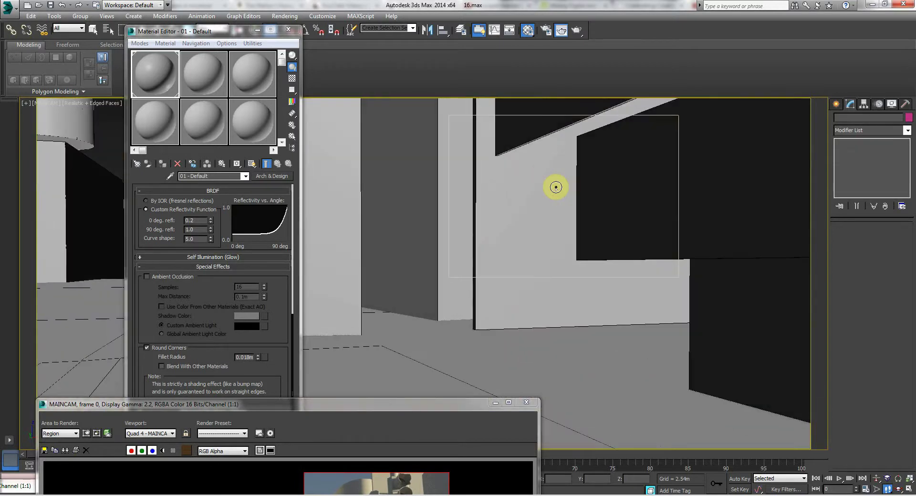
pyautogui.scroll(-5, 556, 187)
pyautogui.scroll(10, 560, 183)
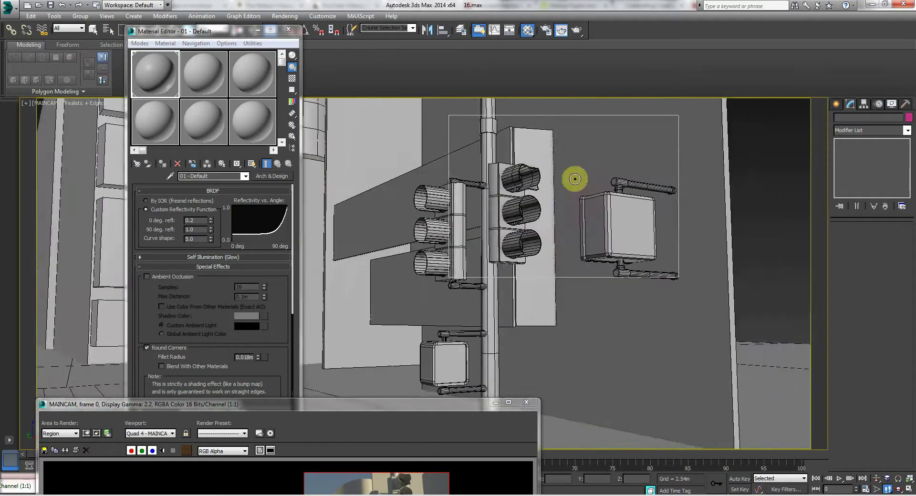
pyautogui.scroll(-5, 588, 165)
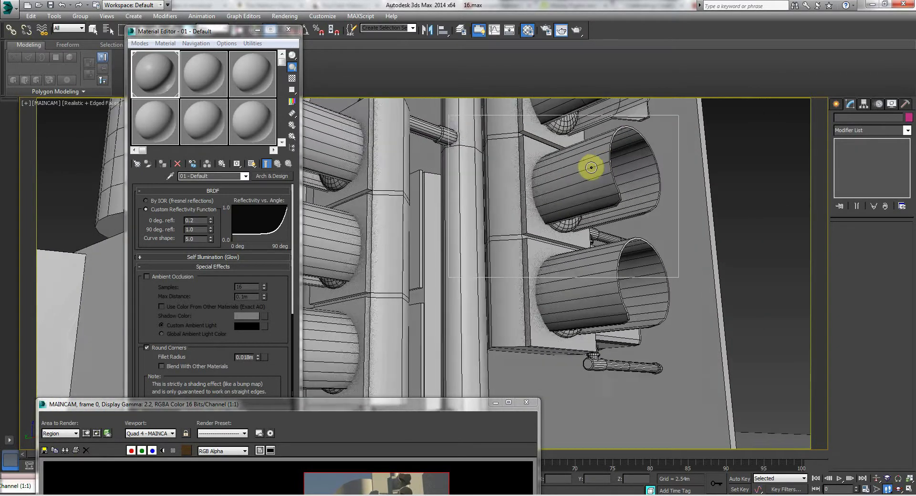
pyautogui.scroll(15, 570, 148)
pyautogui.scroll(-8, 562, 136)
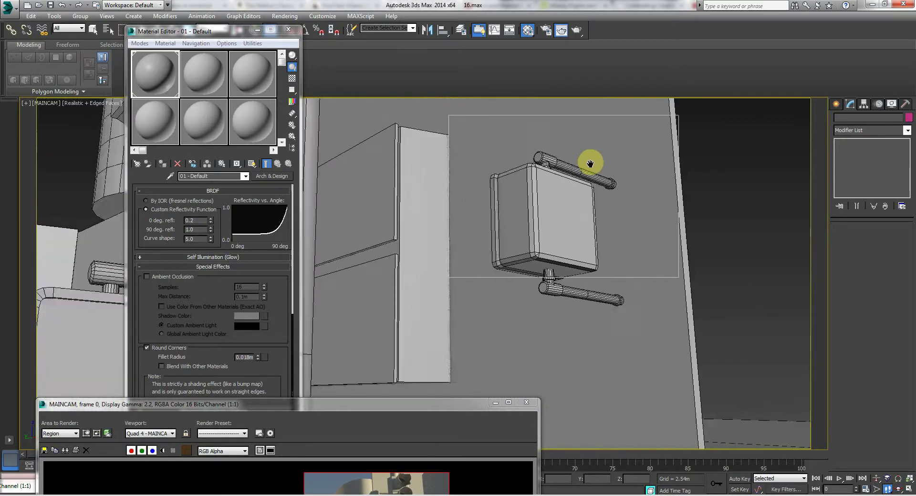
pyautogui.scroll(4, 587, 165)
pyautogui.scroll(-5, 581, 164)
pyautogui.scroll(4, 581, 164)
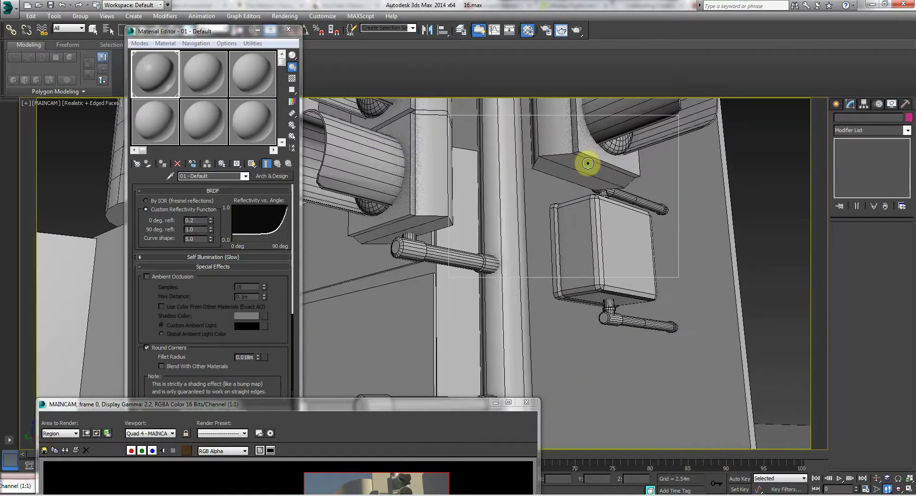
pyautogui.scroll(-2, 581, 164)
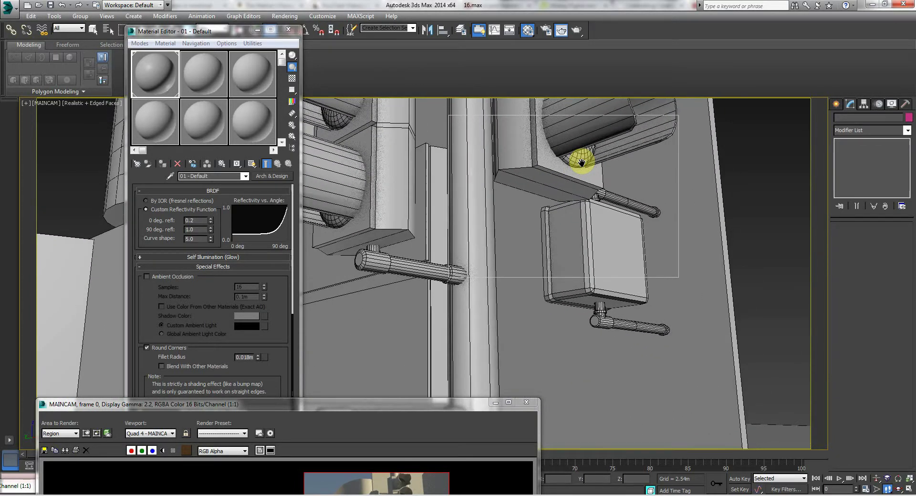
# - Select all objects in the scene and assign the 01 - Default Arch & Design material to them
pyautogui.click(152, 80)
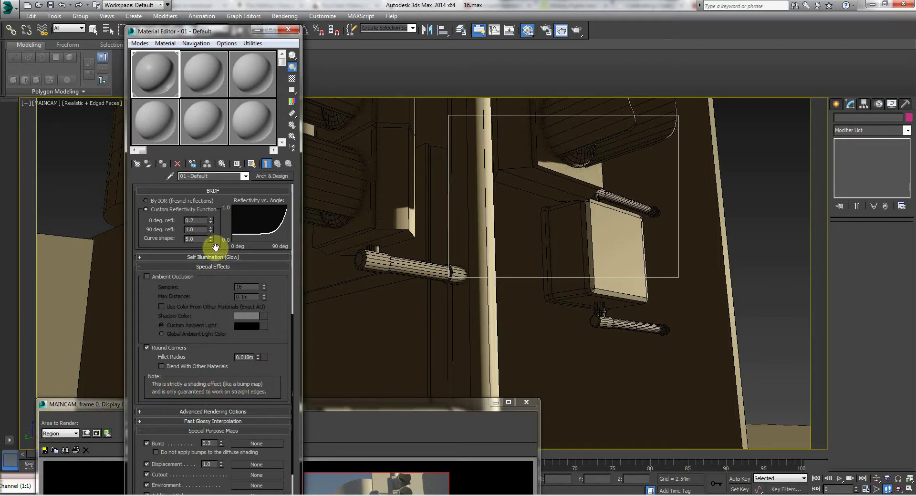
pyautogui.hotkey('ctrl', 'a')
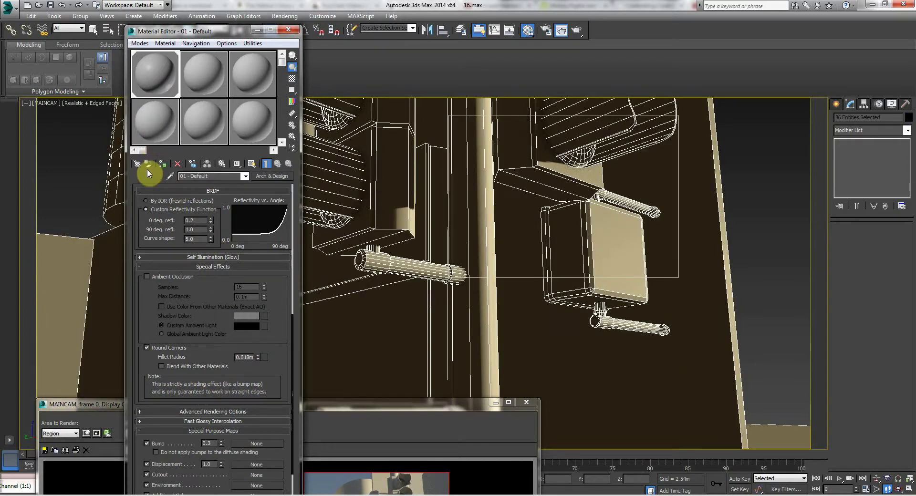
pyautogui.click(160, 164)
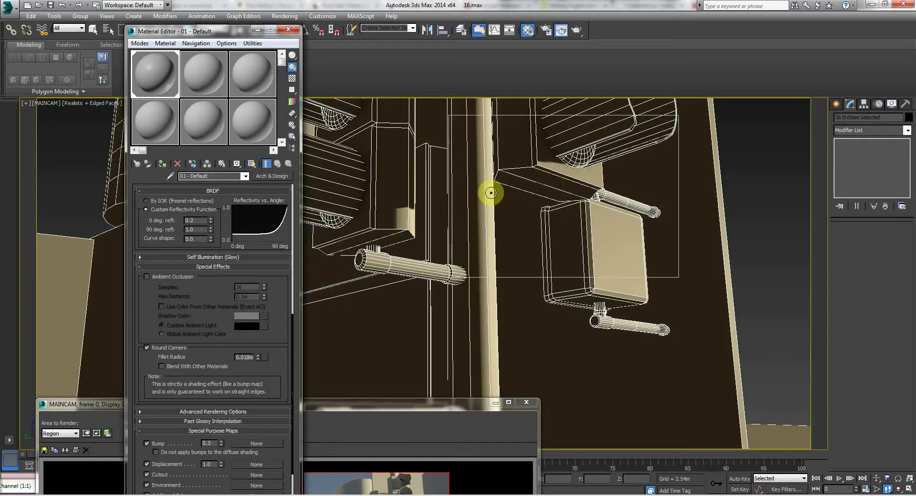
pyautogui.click(491, 193)
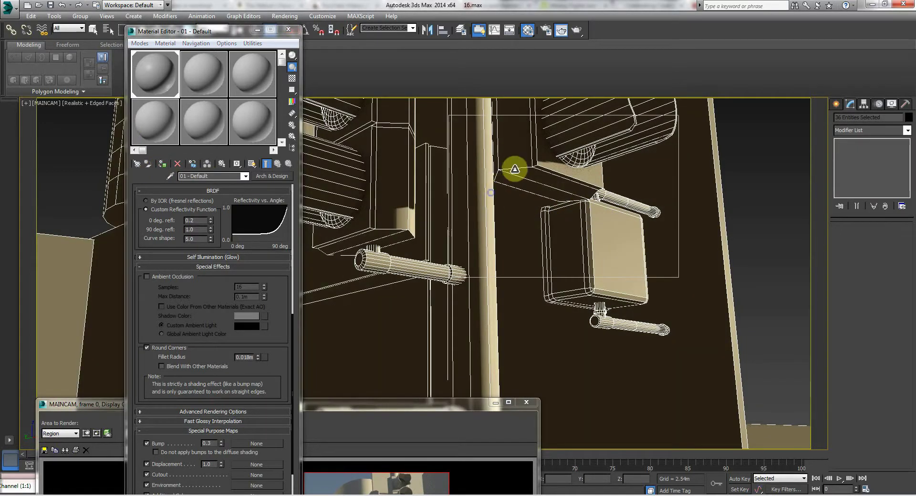
# - Turn off Round Corners on the material and render the close-up region of the signal box
pyautogui.click(147, 348)
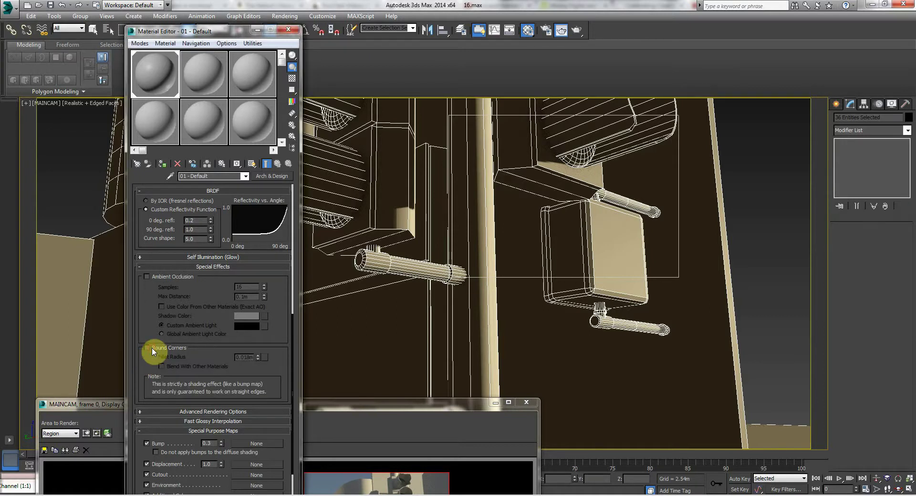
pyautogui.click(282, 15)
pyautogui.click(283, 26)
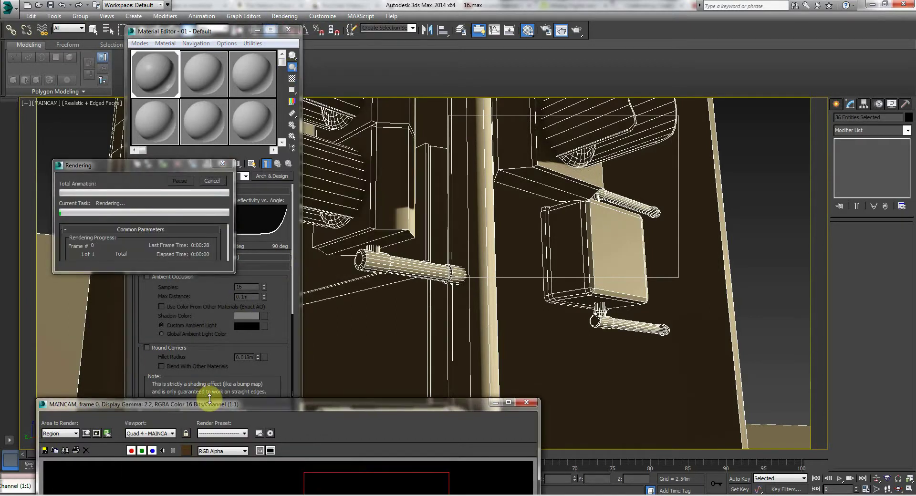
pyautogui.moveTo(211, 404); pyautogui.dragTo(211, 101)
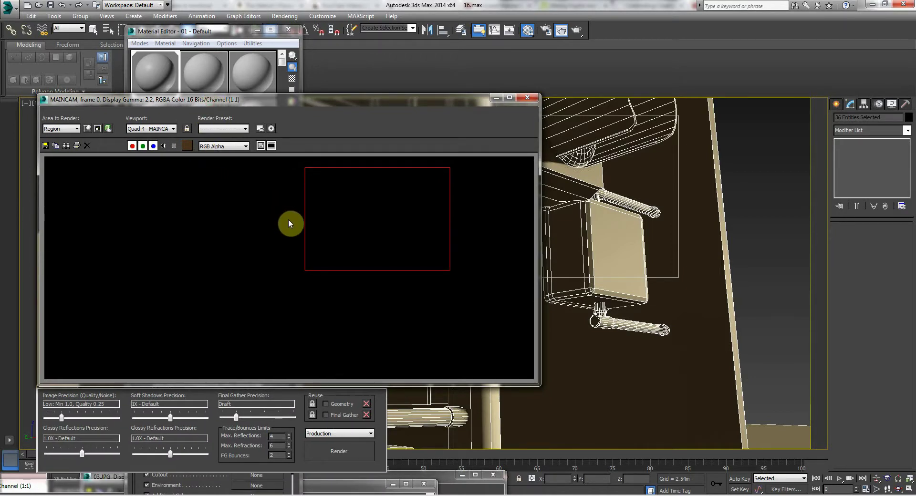
pyautogui.moveTo(287, 98); pyautogui.dragTo(296, 101)
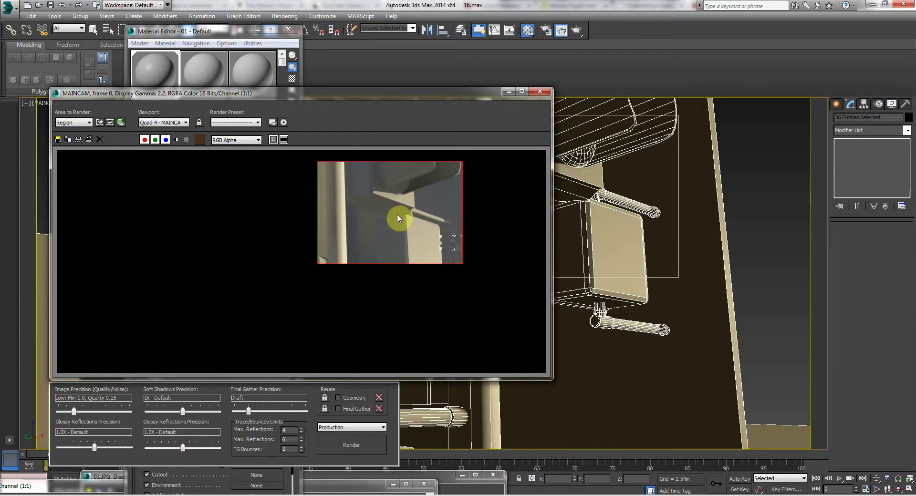
# - Clone the rendered frame for comparison and move the render windows clear of the material settings
pyautogui.click(77, 140)
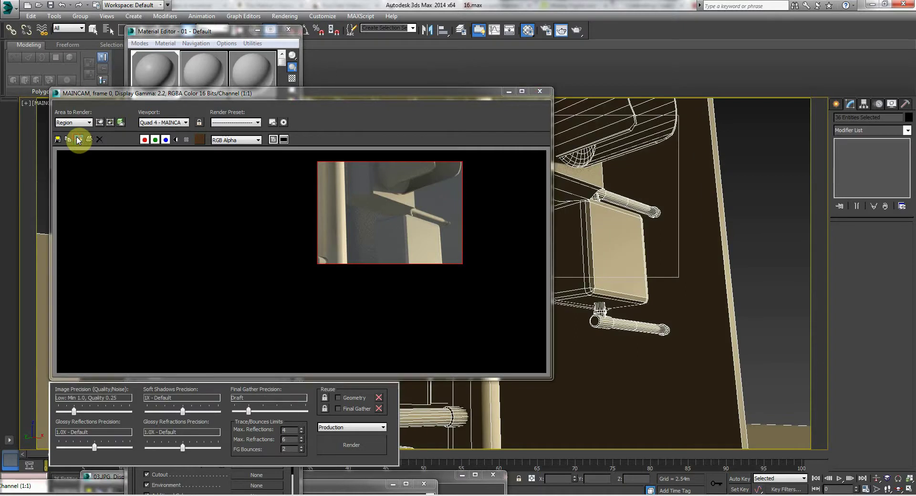
pyautogui.moveTo(392, 168)
pyautogui.mouseDown()
pyautogui.moveTo(239, 129)
pyautogui.moveTo(185, 319)
pyautogui.mouseUp()
pyautogui.moveTo(276, 95); pyautogui.dragTo(471, 322)
# - Turn Round Corners back on and raise its fillet radius to 0.024 m
pyautogui.click(144, 288)
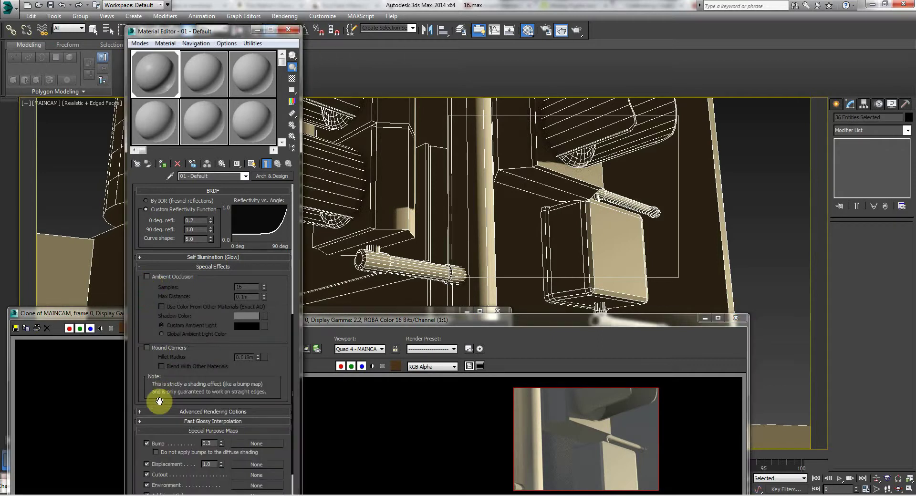
pyautogui.click(148, 348)
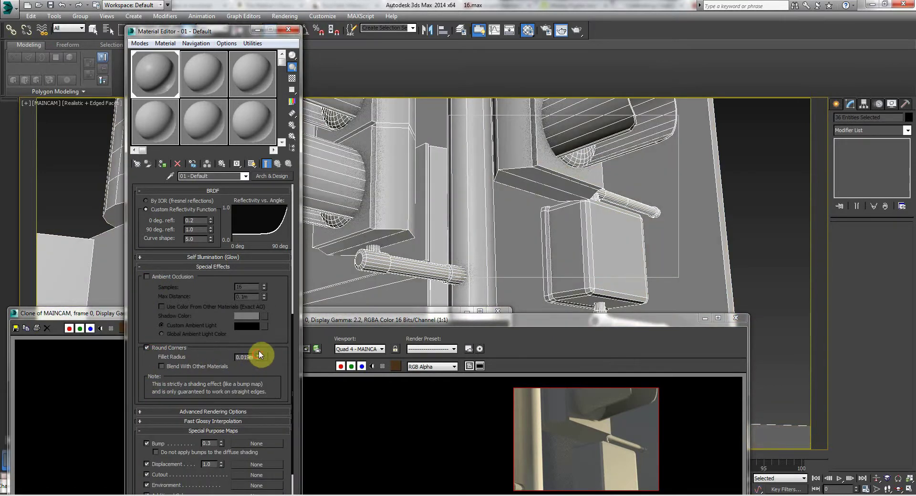
pyautogui.moveTo(260, 355); pyautogui.dragTo(261, 340)
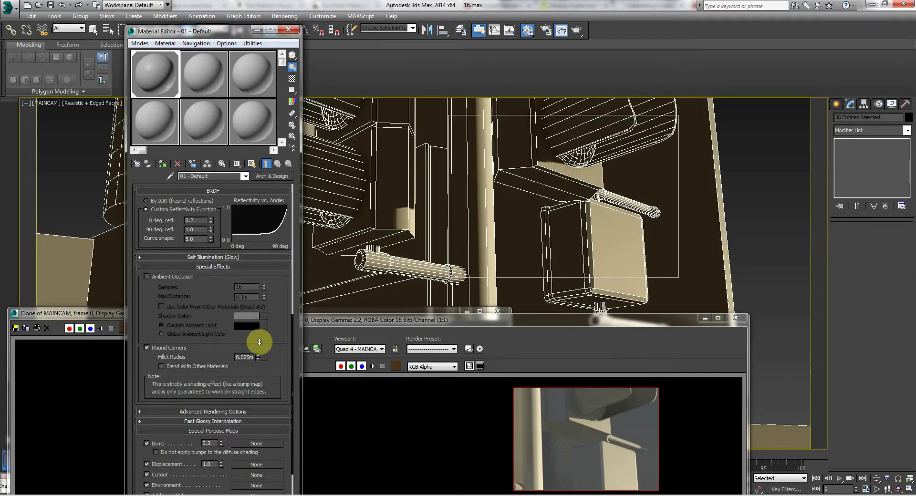
# - Enable Blend With Other Materials for the round corners and render the close-up region again
pyautogui.moveTo(325, 320); pyautogui.dragTo(352, 106)
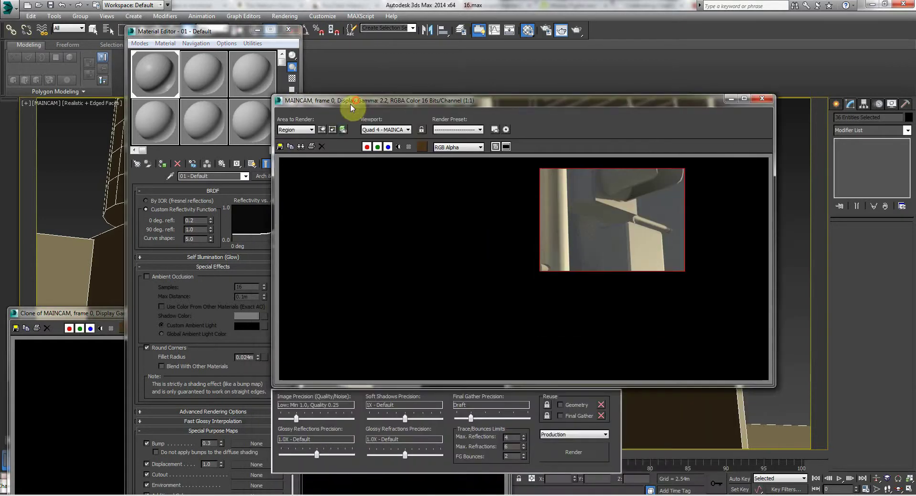
pyautogui.click(162, 369)
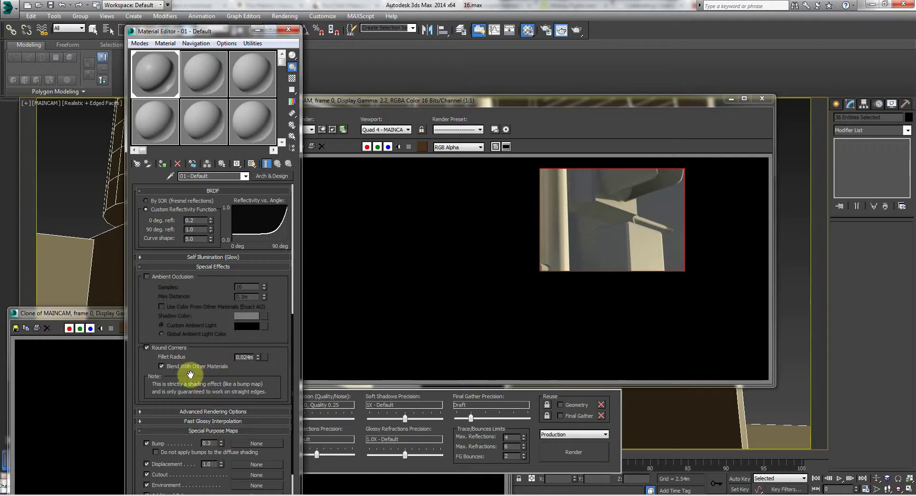
pyautogui.moveTo(466, 101); pyautogui.dragTo(247, 89)
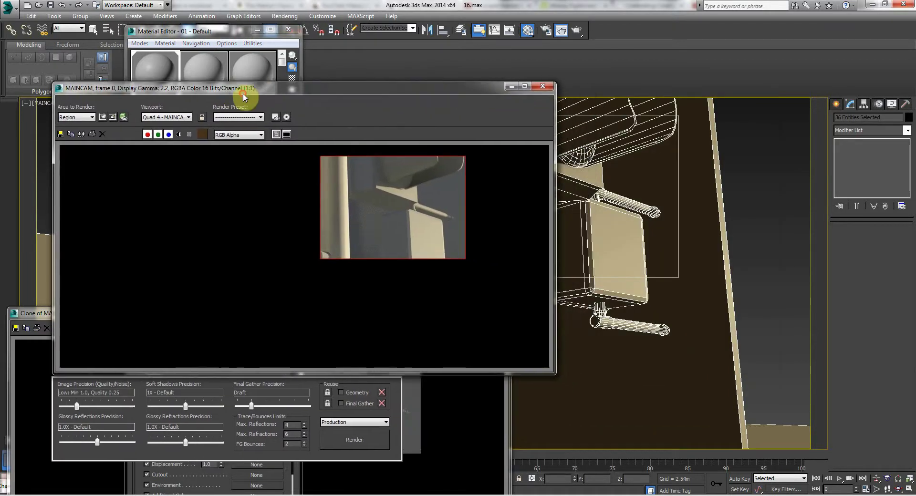
pyautogui.click(576, 33)
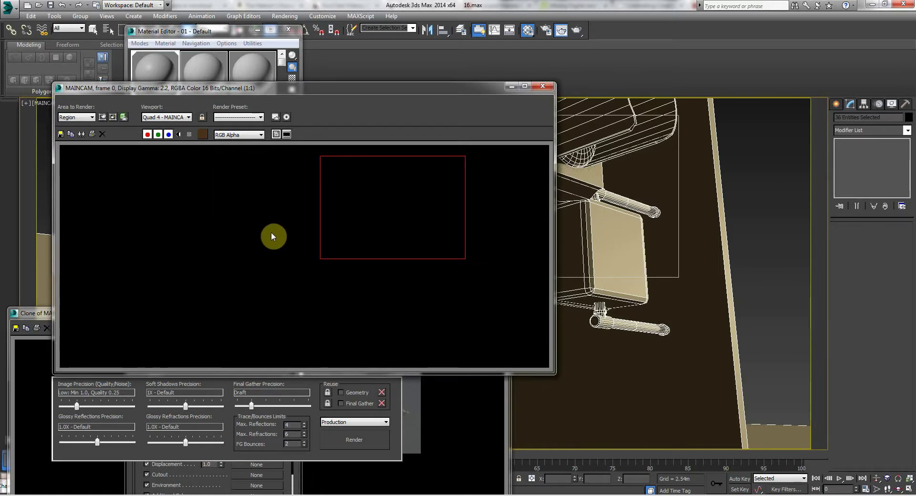
# - Move the render window clear of the material settings and raise the Round Corners fillet radius to 0.182 m
pyautogui.moveTo(282, 89); pyautogui.dragTo(433, 84)
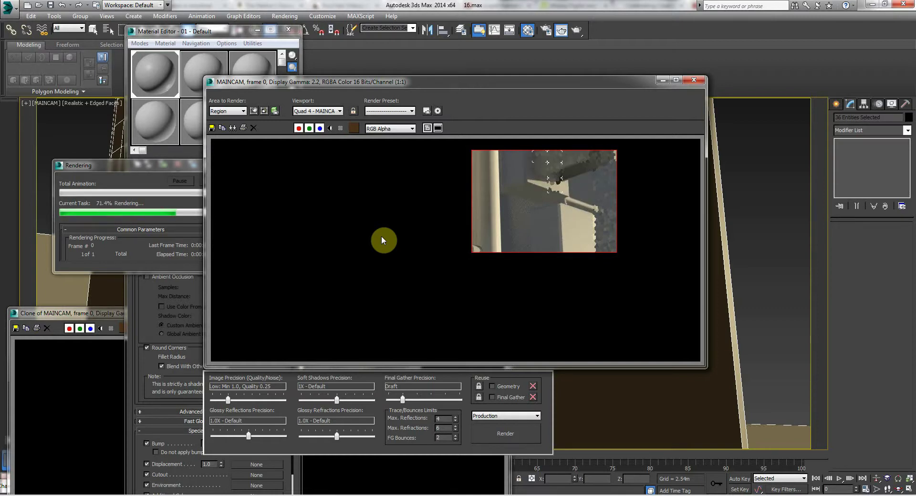
pyautogui.moveTo(457, 86); pyautogui.dragTo(524, 73)
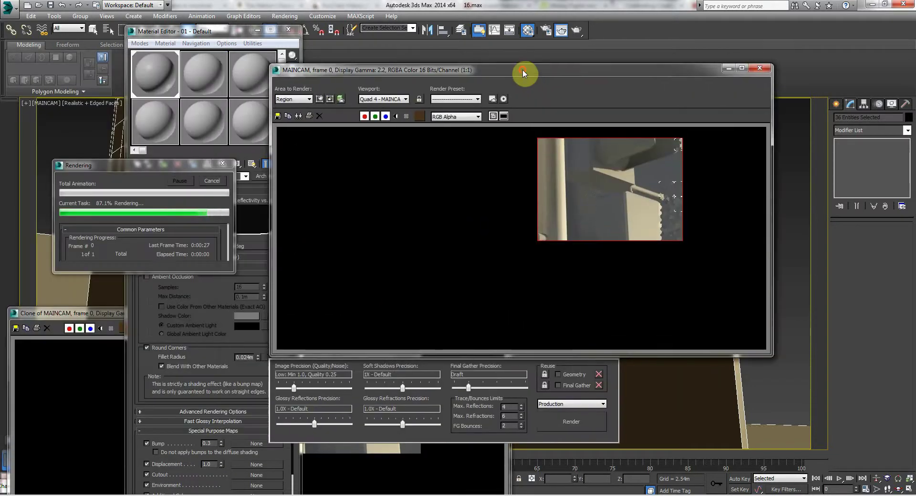
pyautogui.click(145, 322)
pyautogui.moveTo(141, 306); pyautogui.dragTo(143, 265)
pyautogui.moveTo(259, 316)
pyautogui.mouseDown()
pyautogui.moveTo(276, 133)
pyautogui.moveTo(302, 22)
pyautogui.moveTo(274, 323)
pyautogui.mouseUp()
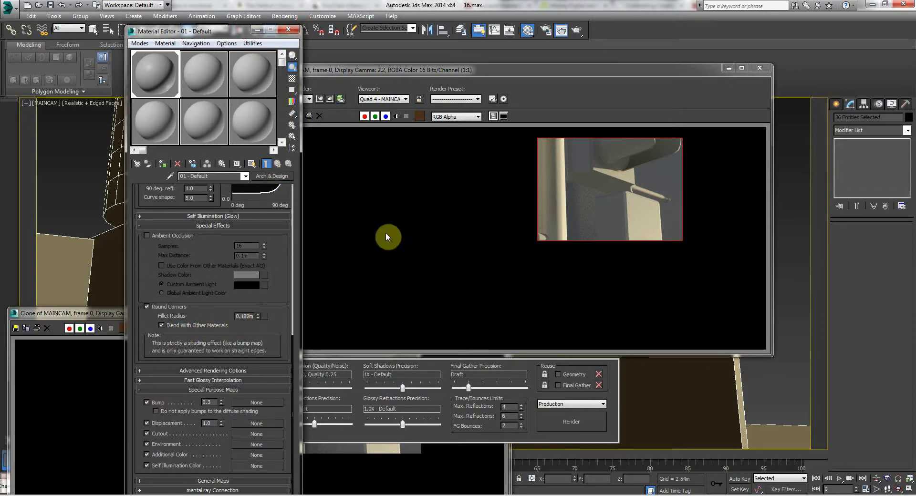
# - Render the close-up region of the signal box again with the enlarged fillet radius
pyautogui.moveTo(453, 70); pyautogui.dragTo(257, 97)
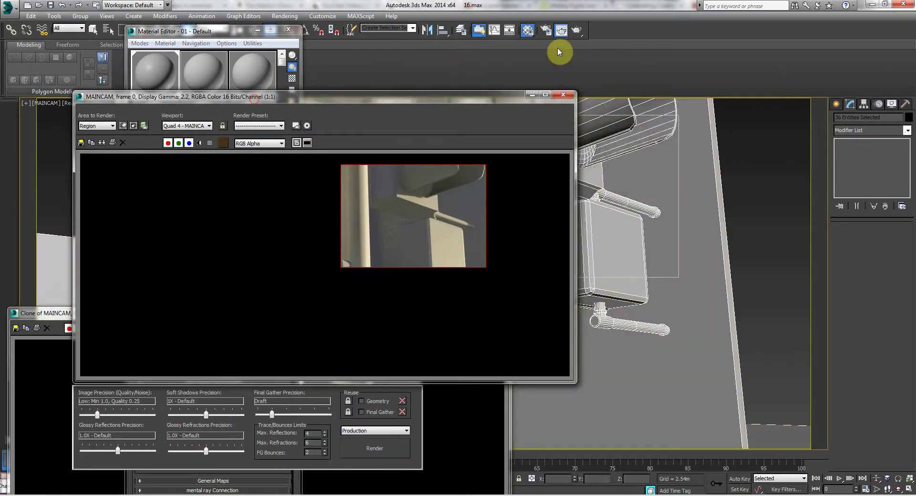
pyautogui.click(578, 31)
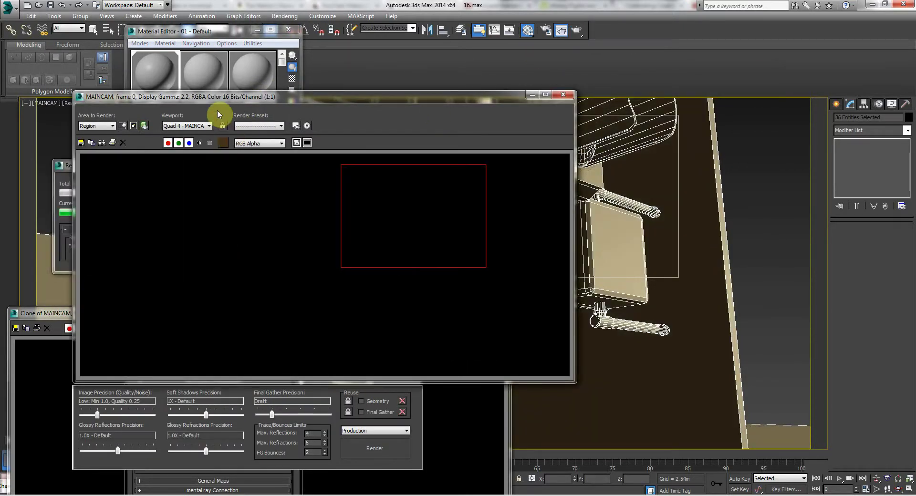
pyautogui.moveTo(279, 102)
pyautogui.mouseDown()
pyautogui.moveTo(467, 99)
pyautogui.moveTo(267, 97)
pyautogui.mouseUp()
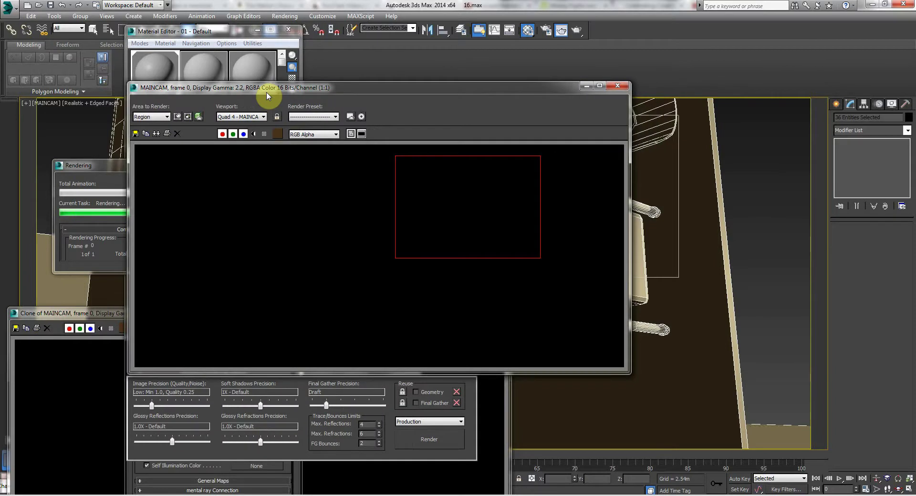
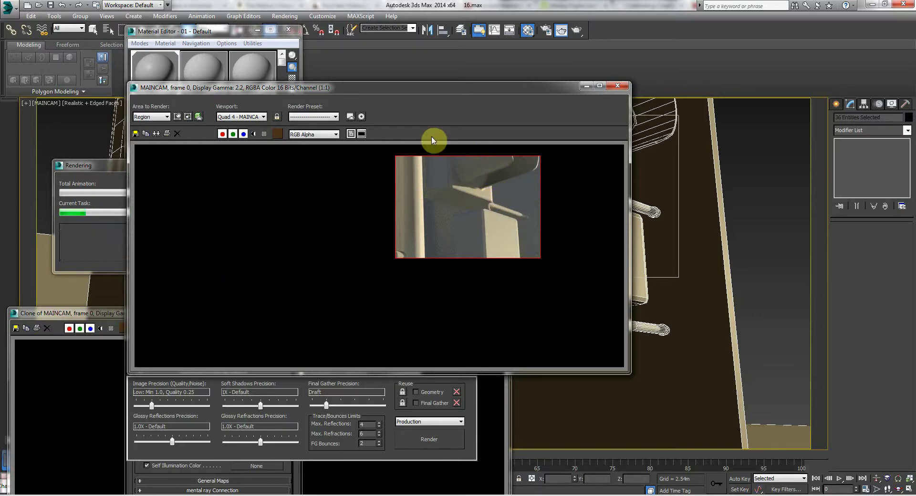
# - Compare the new render with the cloned frame, examining the edges of the signal box and bracket
pyautogui.moveTo(393, 91); pyautogui.dragTo(274, 61)
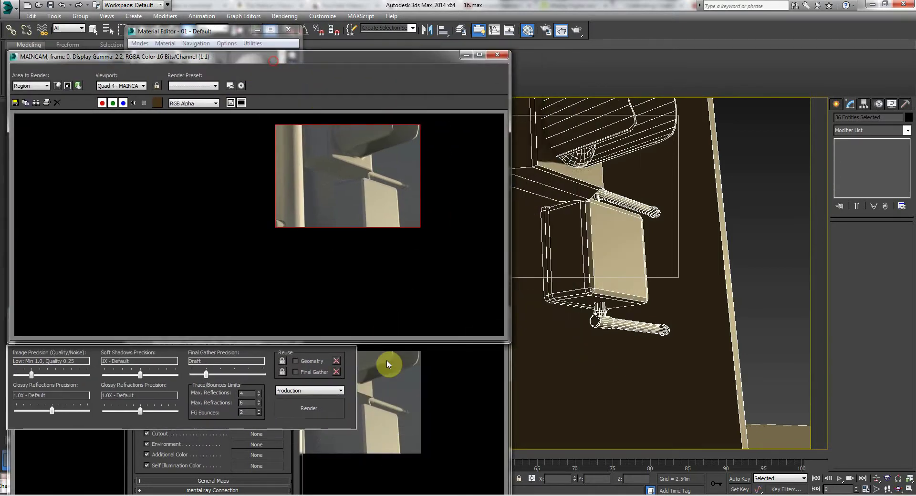
pyautogui.click(388, 366)
pyautogui.moveTo(351, 307); pyautogui.dragTo(376, 238)
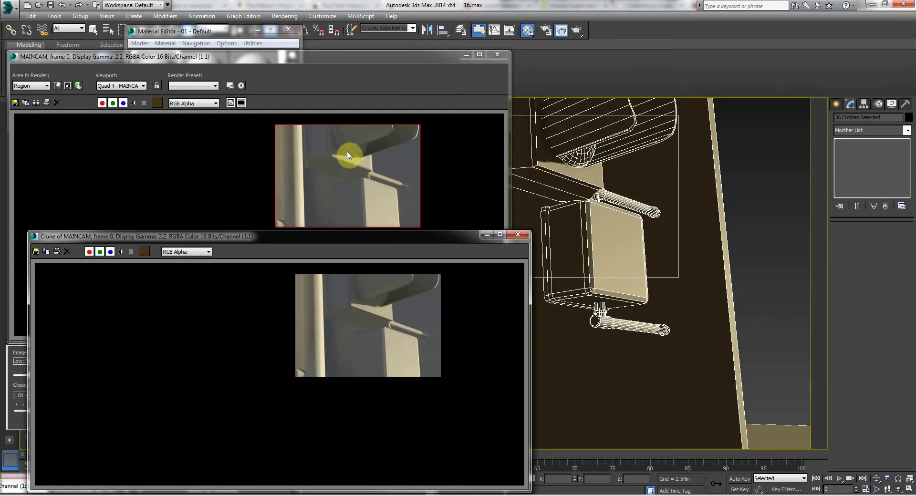
pyautogui.click(337, 159)
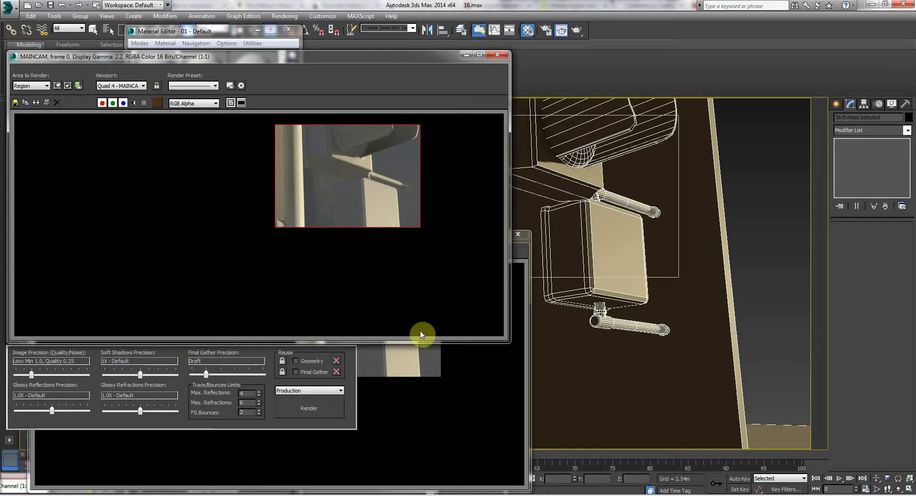
pyautogui.click(425, 358)
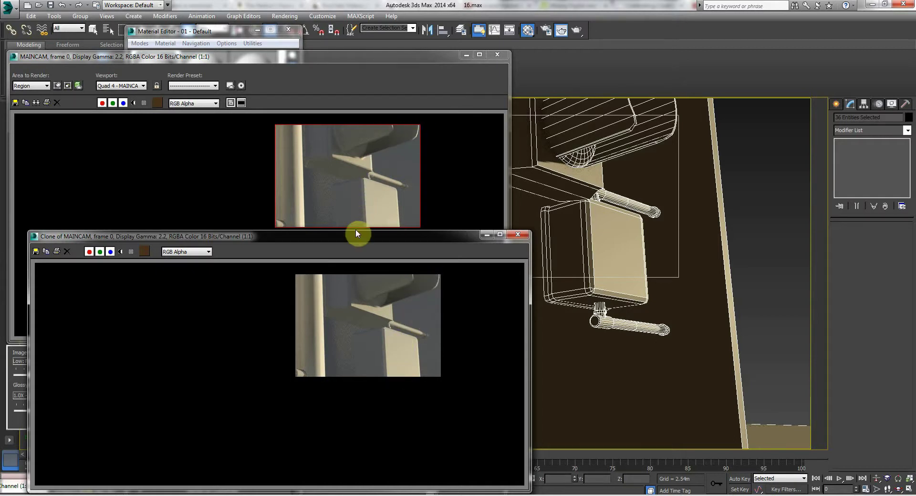
pyautogui.click(353, 196)
# - Move both render windows off the material settings and enable Ambient Occlusion in the material's special effects
pyautogui.moveTo(293, 57)
pyautogui.mouseDown()
pyautogui.moveTo(514, 38)
pyautogui.moveTo(480, 308)
pyautogui.mouseUp()
pyautogui.moveTo(325, 242)
pyautogui.mouseDown()
pyautogui.moveTo(416, 205)
pyautogui.moveTo(523, 329)
pyautogui.mouseUp()
pyautogui.click(148, 60)
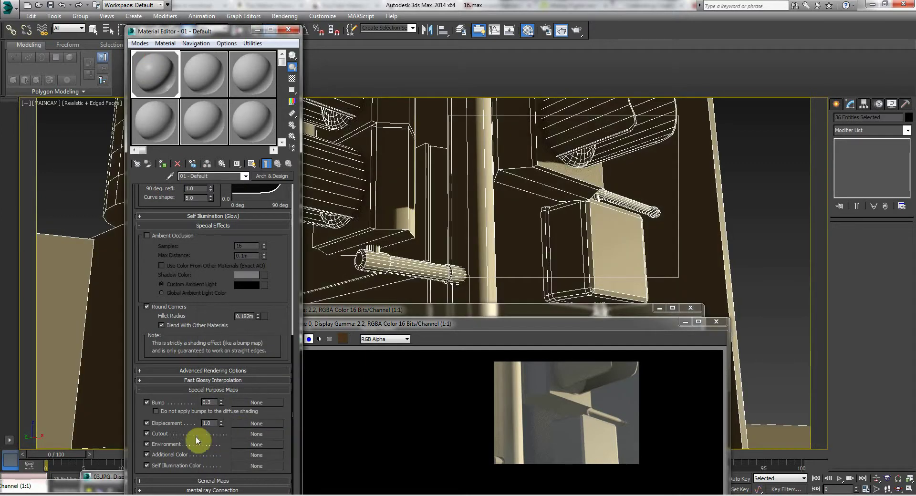
pyautogui.scroll(2, 142, 396)
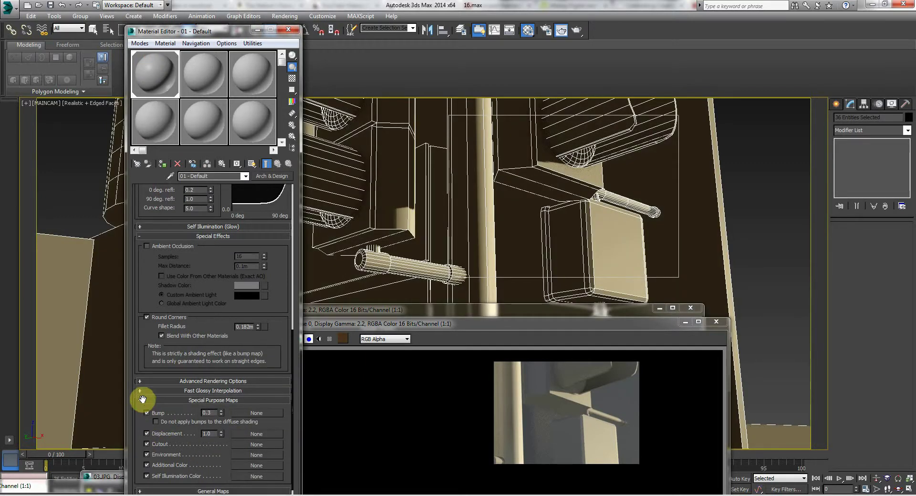
pyautogui.click(147, 255)
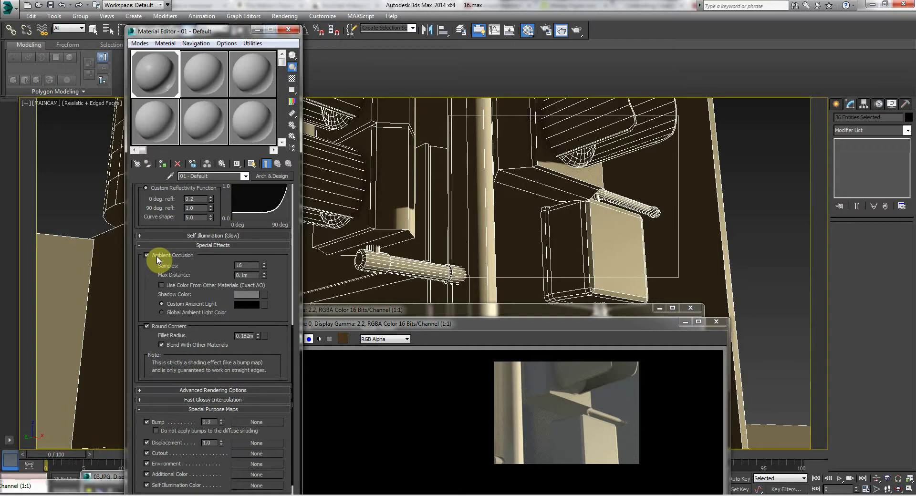
# - Deselect all objects and set the area to render to View
pyautogui.click(67, 174)
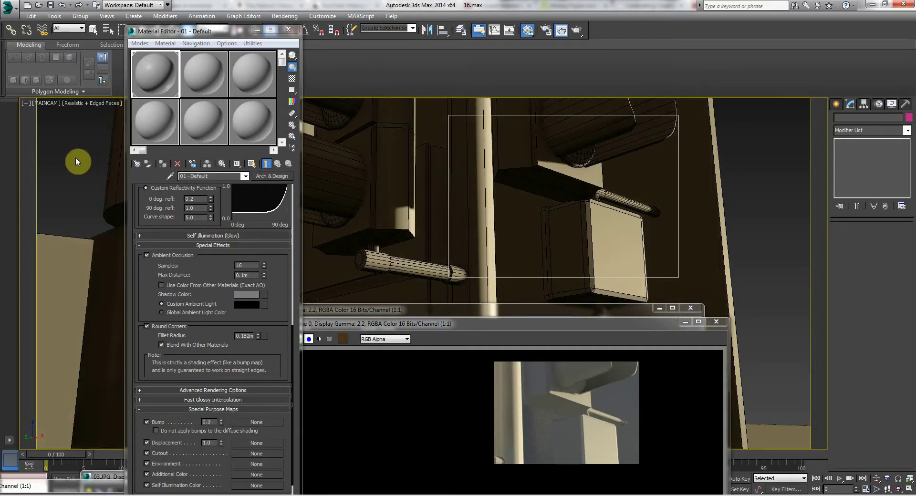
pyautogui.moveTo(343, 310); pyautogui.dragTo(270, 395)
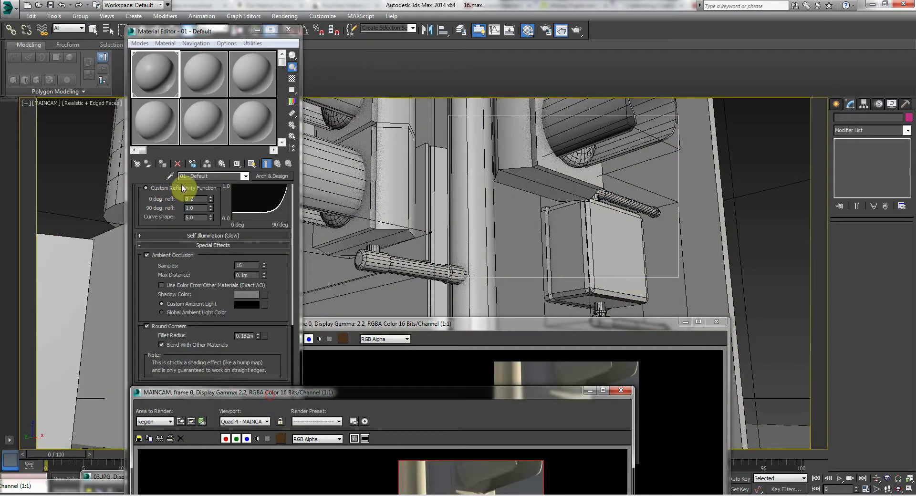
pyautogui.moveTo(363, 392); pyautogui.dragTo(553, 55)
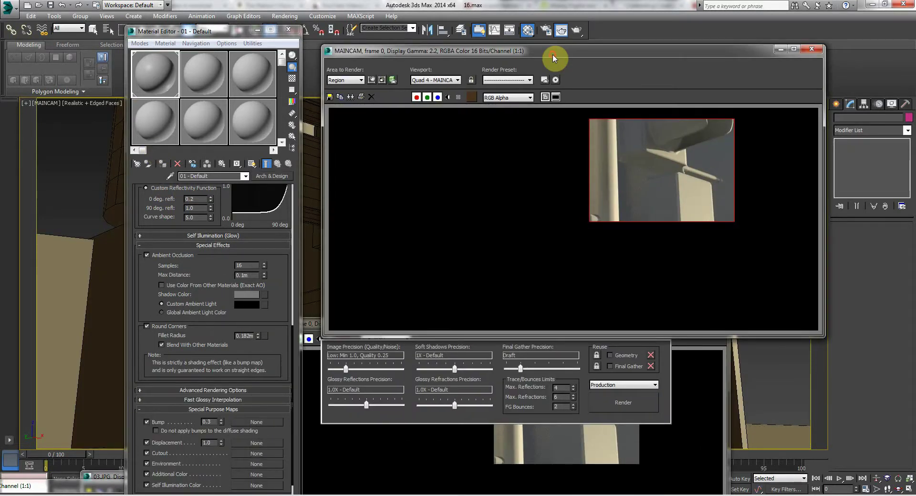
pyautogui.click(340, 80)
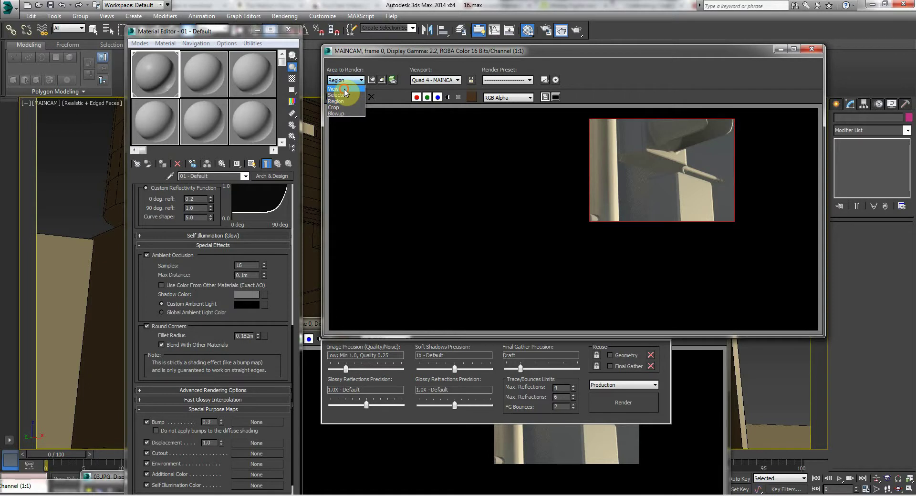
pyautogui.click(345, 90)
# - Close the rendered frame window and its clone
pyautogui.moveTo(398, 53); pyautogui.dragTo(203, 375)
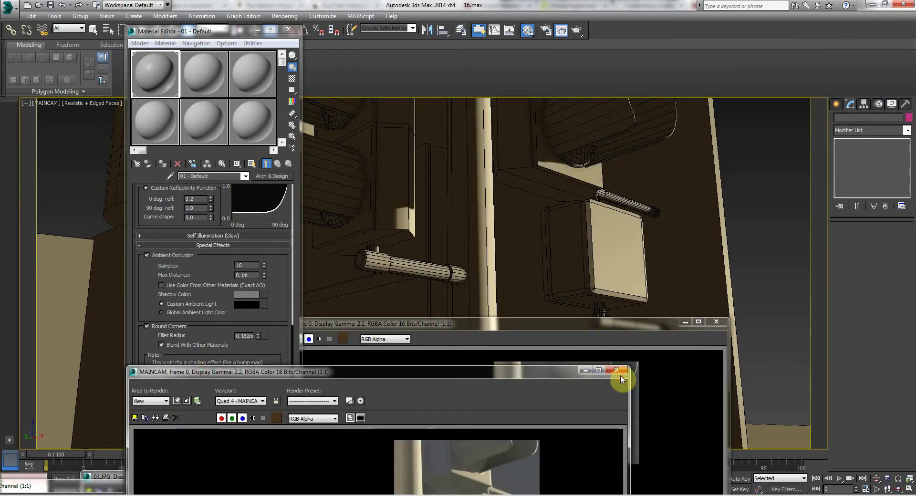
pyautogui.click(617, 370)
pyautogui.click(716, 321)
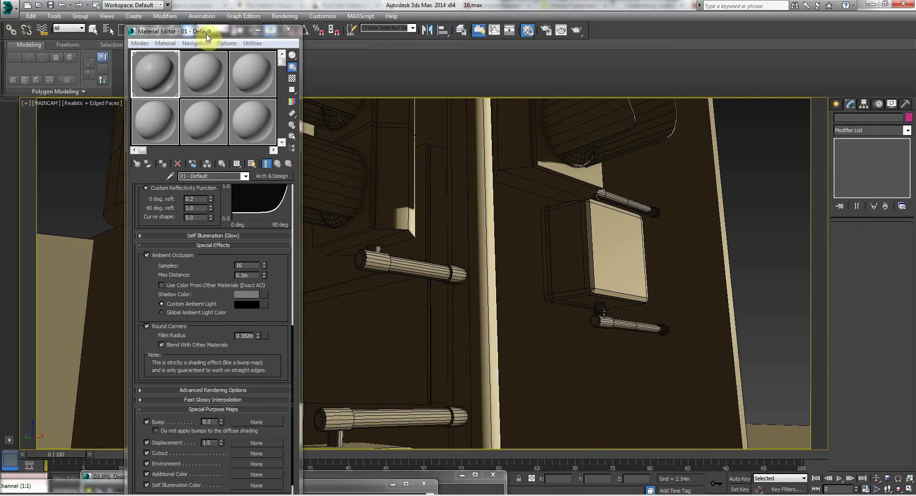
# - Reframe the main camera from the signal box close-up to a wider street view with the traffic lights and barriers
pyautogui.moveTo(208, 38); pyautogui.dragTo(174, 360)
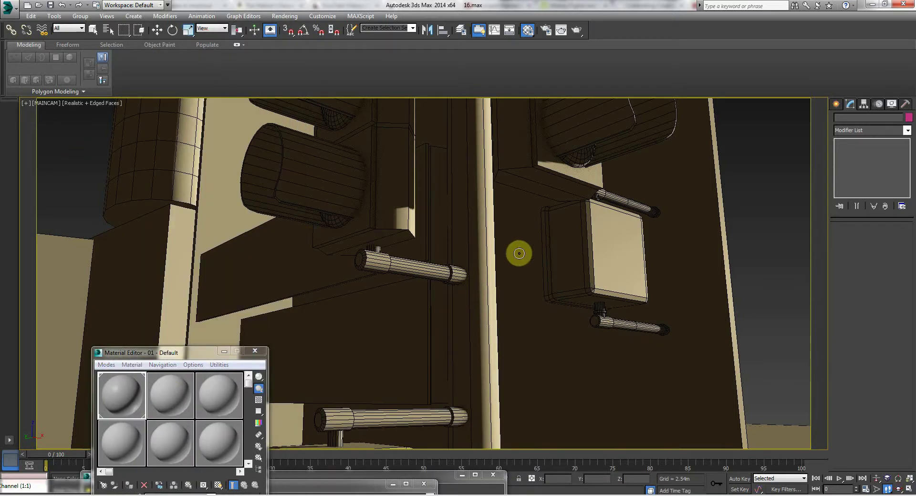
pyautogui.scroll(-10, 519, 254)
pyautogui.moveTo(511, 272); pyautogui.dragTo(425, 262, button='middle')
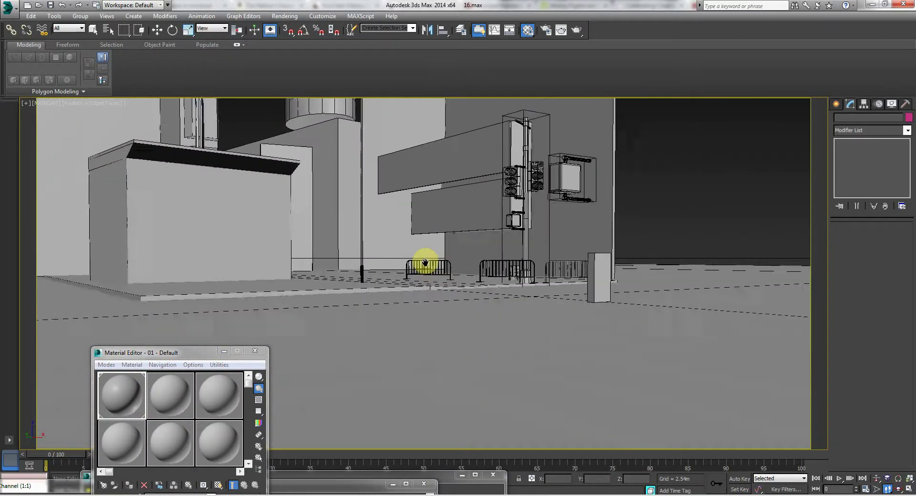
pyautogui.scroll(10, 425, 262)
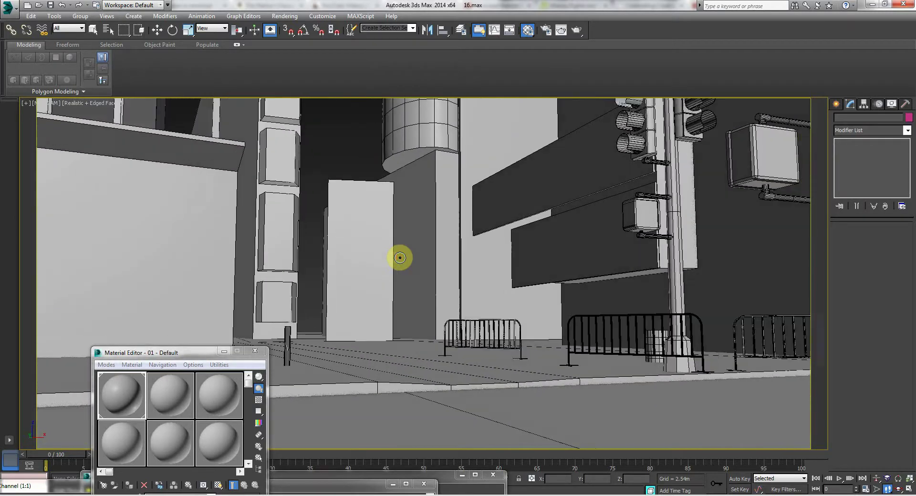
pyautogui.moveTo(400, 258)
pyautogui.mouseDown(button='middle')
pyautogui.moveTo(356, 251)
pyautogui.moveTo(338, 262)
pyautogui.moveTo(388, 263)
pyautogui.mouseUp(button='middle')
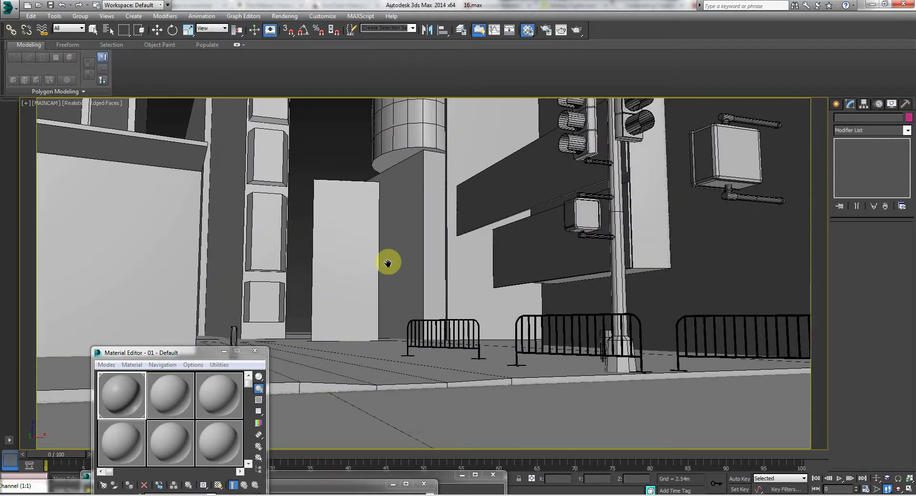
pyautogui.scroll(2, 385, 267)
pyautogui.scroll(-6, 386, 267)
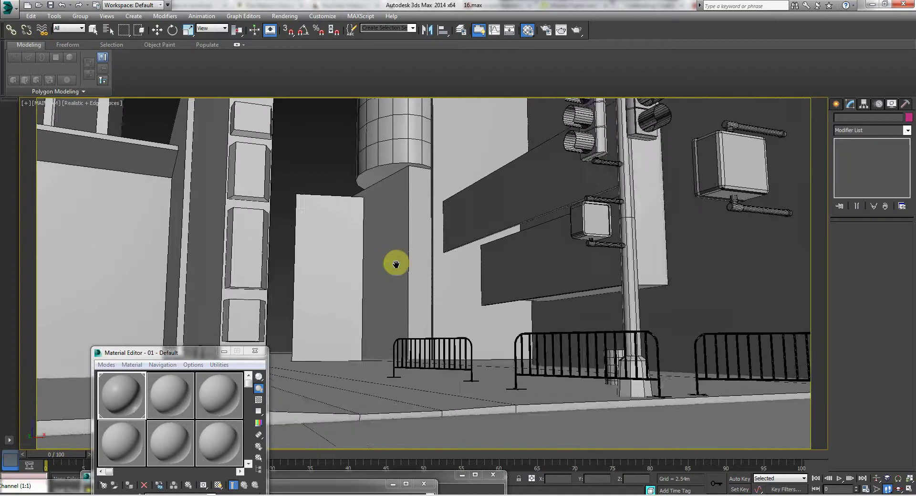
pyautogui.scroll(5, 395, 264)
pyautogui.scroll(-4, 385, 267)
pyautogui.scroll(6, 381, 262)
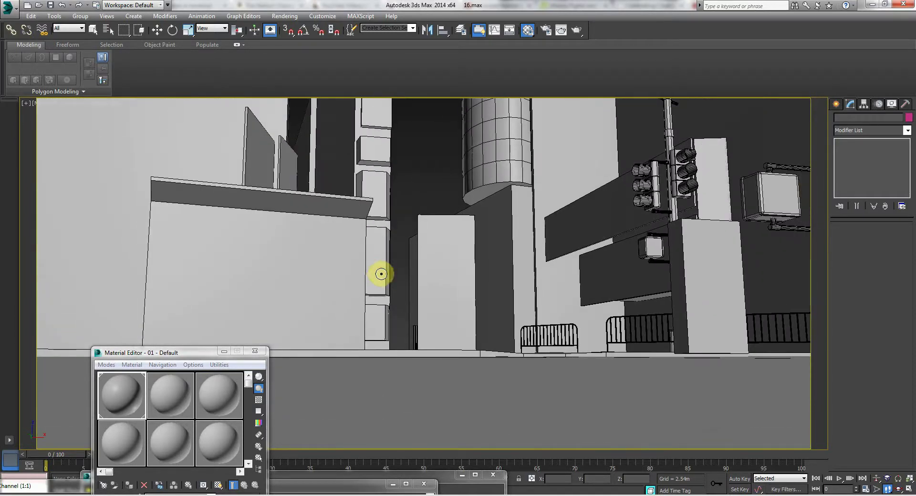
pyautogui.moveTo(391, 277); pyautogui.dragTo(385, 276, button='middle')
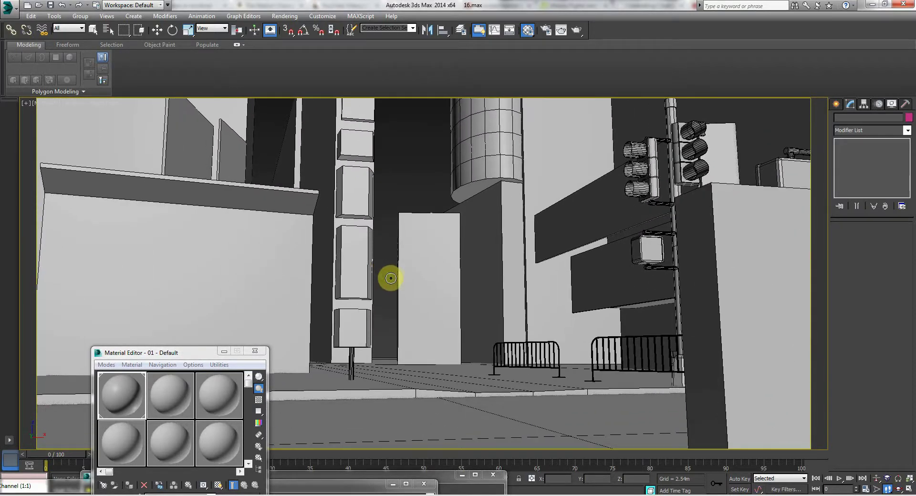
pyautogui.scroll(2, 393, 279)
pyautogui.moveTo(422, 266); pyautogui.dragTo(435, 259)
pyautogui.rightClick(327, 167)
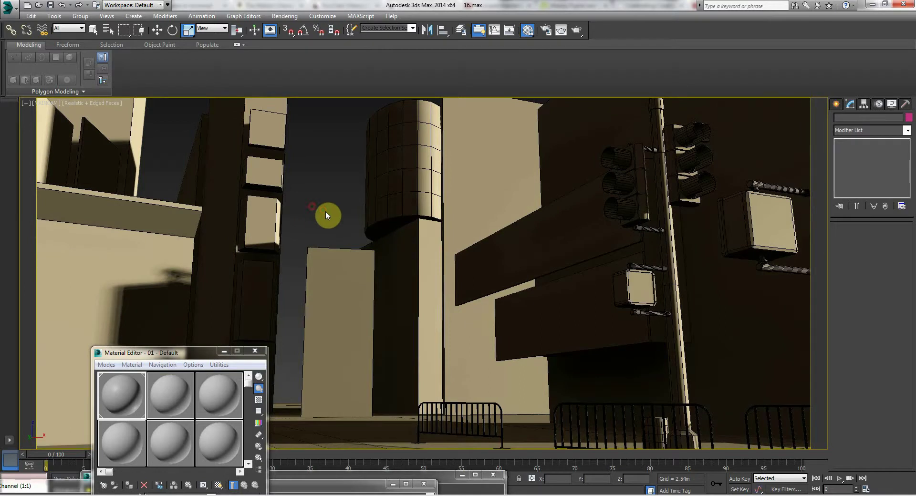
pyautogui.moveTo(328, 212); pyautogui.dragTo(323, 213, button='middle')
# - Make the second sample slot, 02 - Default, the active material and enable Wire in its shader parameters
pyautogui.moveTo(145, 353)
pyautogui.mouseDown()
pyautogui.moveTo(156, 181)
pyautogui.moveTo(182, 129)
pyautogui.mouseUp()
pyautogui.click(176, 224)
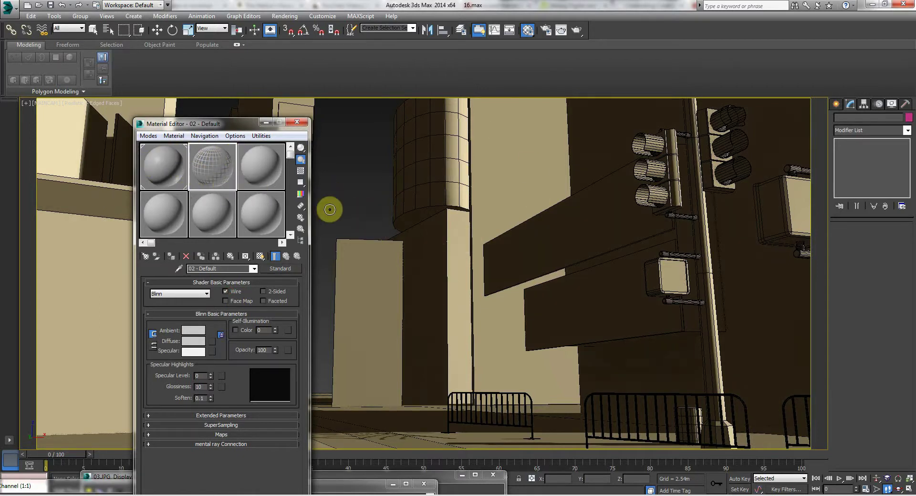
pyautogui.moveTo(177, 127); pyautogui.dragTo(213, 132)
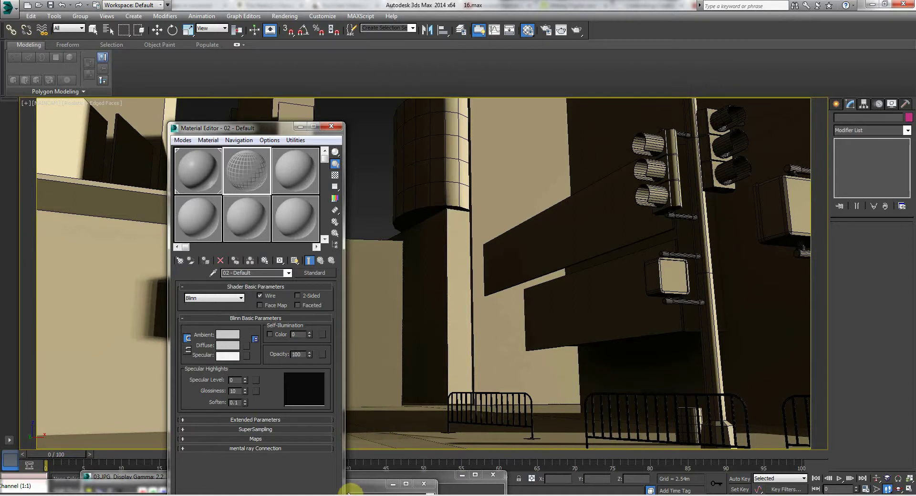
pyautogui.moveTo(344, 495)
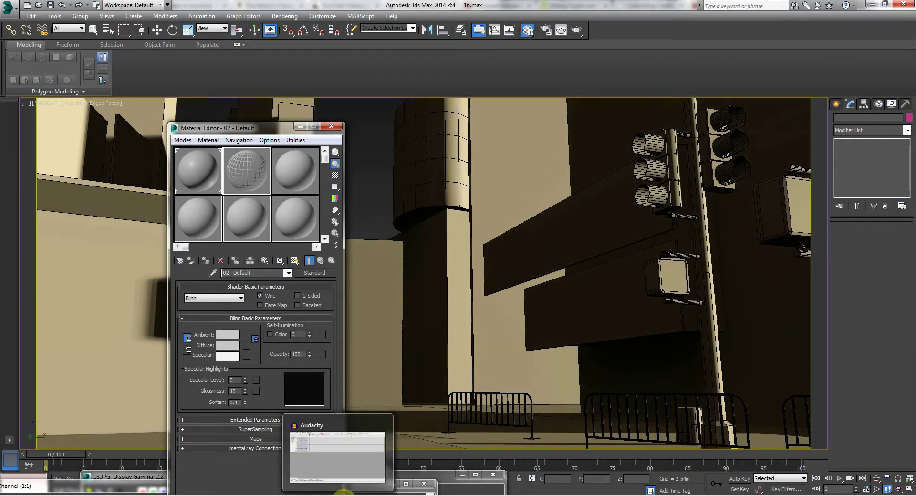